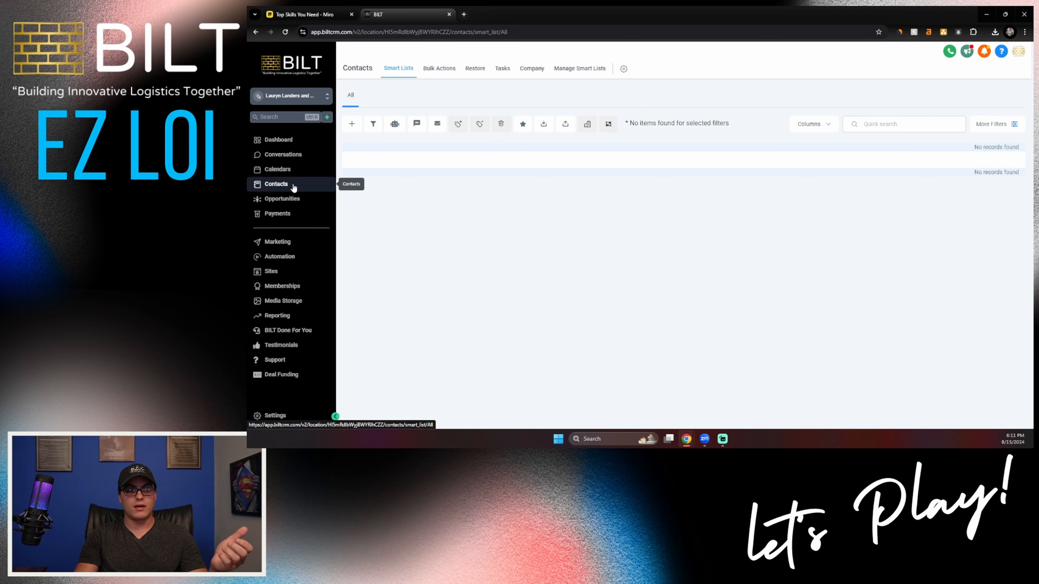
Step: Display the Low Equity MLS Outreach pipeline in the Opportunities section
left_click(286, 198)
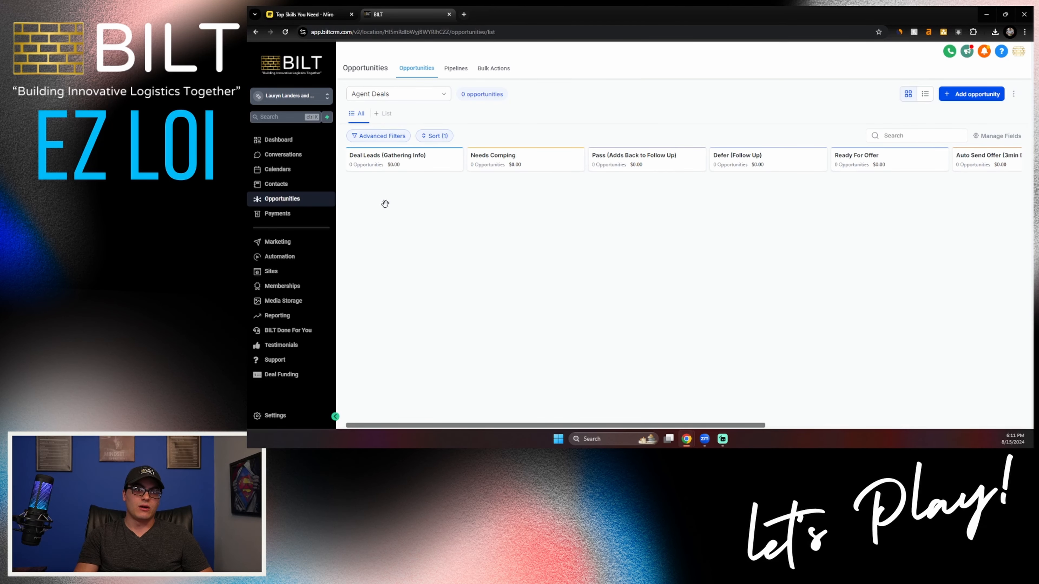
left_click(409, 94)
left_click(399, 185)
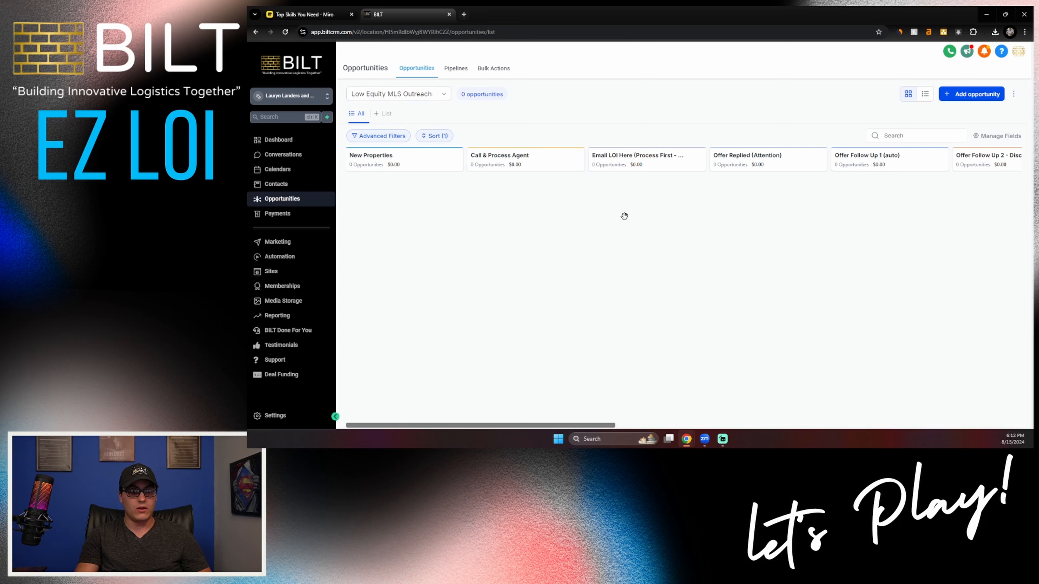
Step: Look over the Payments section with its Documents & Contracts options, and the Marketing section with its email options
left_click(292, 217)
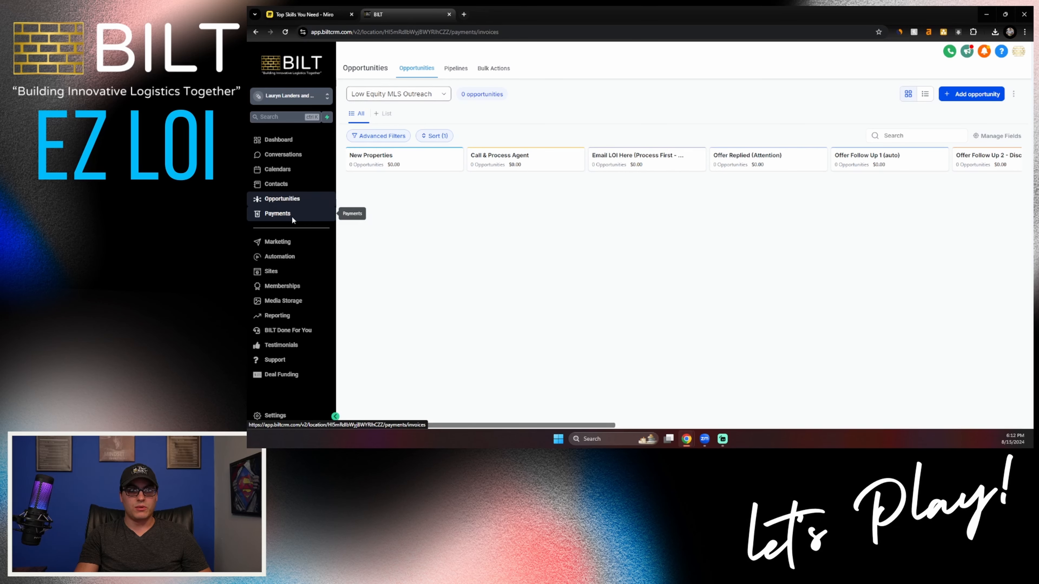
mouse_move(457, 68)
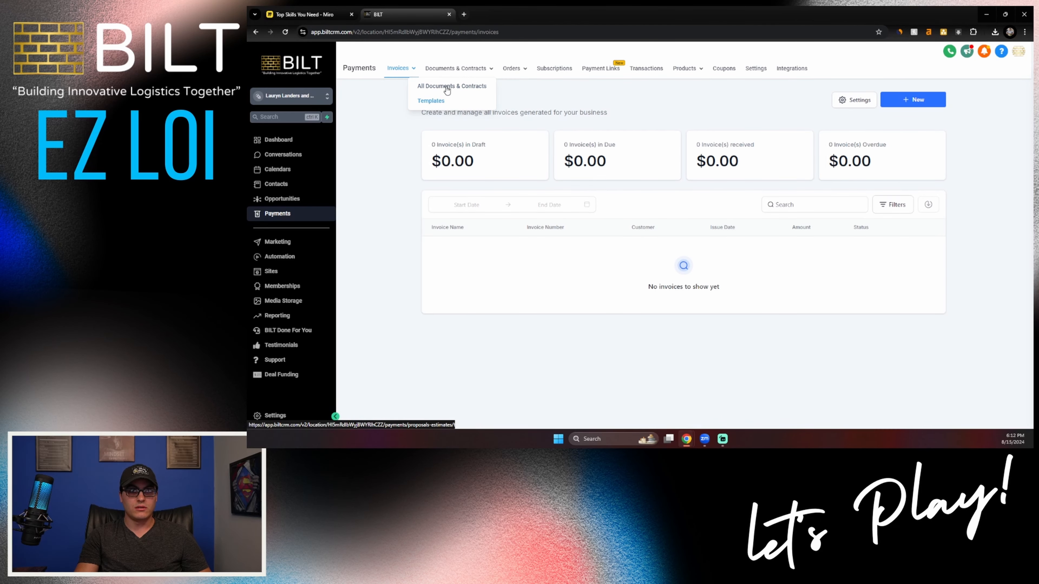
left_click(289, 244)
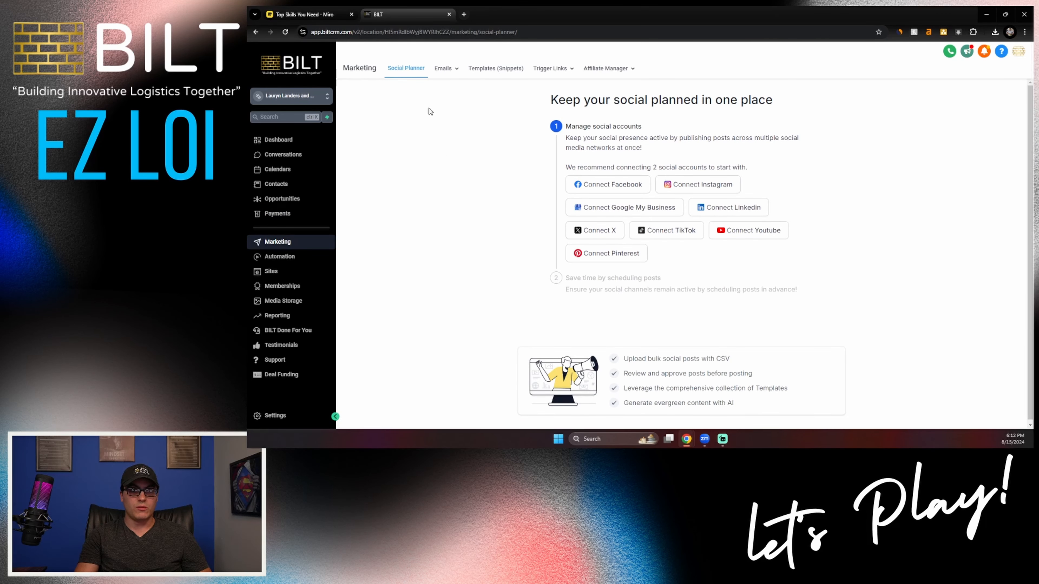
mouse_move(452, 69)
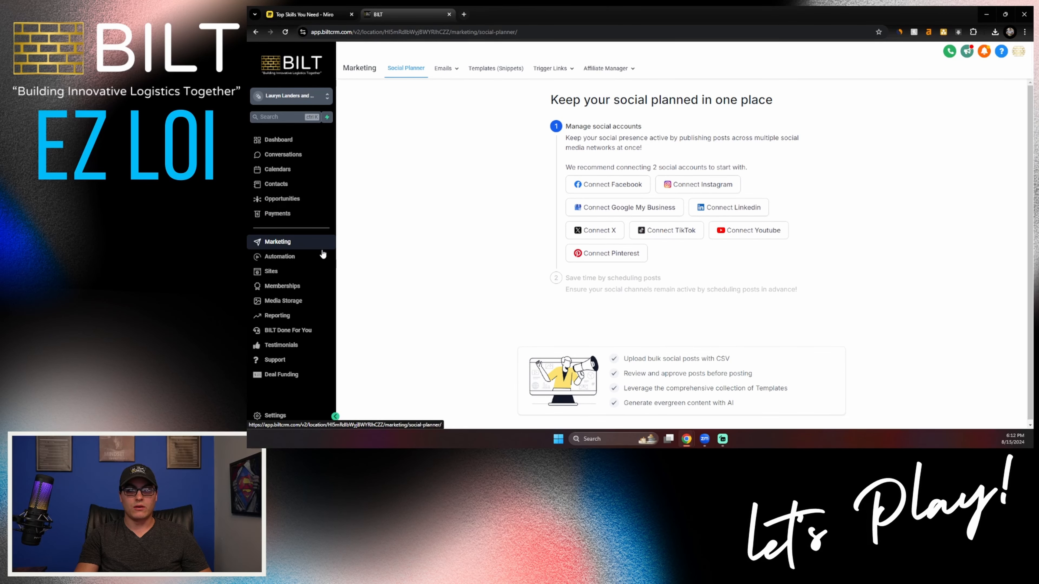
Step: Open the "05. Low Equity Workflows" folder among the automation workflows
left_click(273, 259)
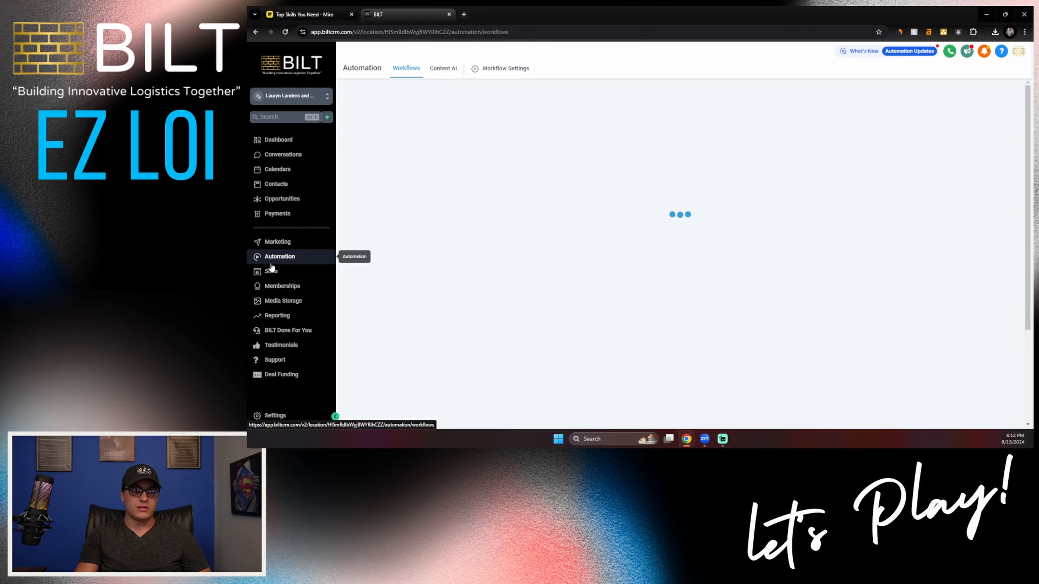
scroll(365, 287, "down", 2)
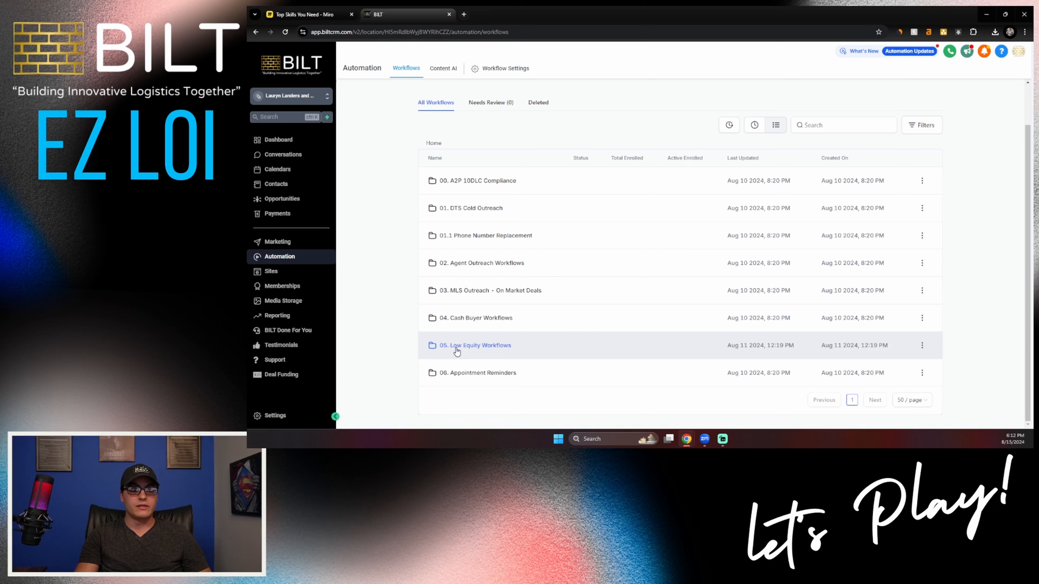
left_click(481, 346)
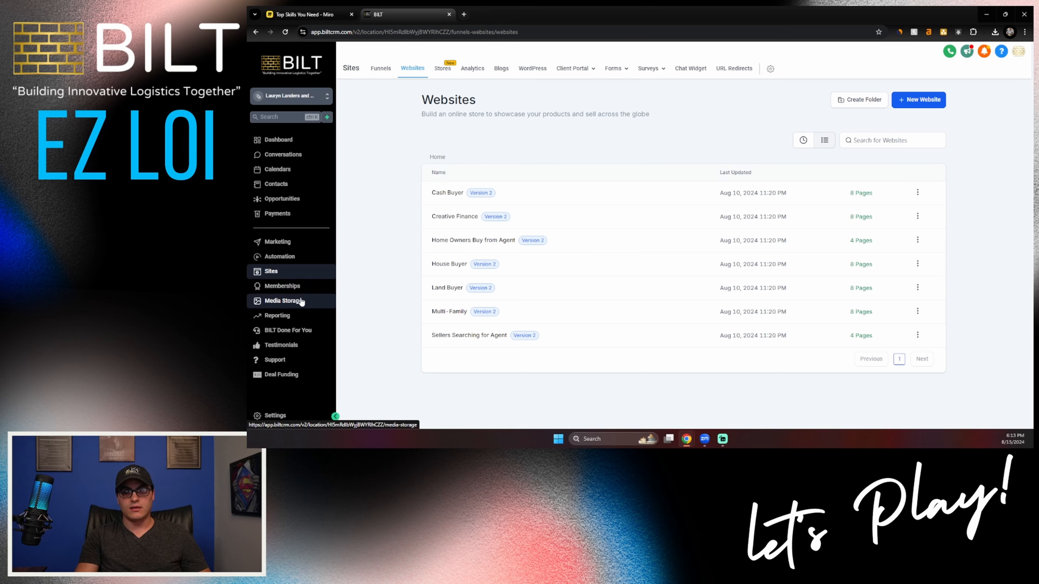
Step: View the Reporting section and examine the Business Profile settings from general information down to call and voicemail options
left_click(289, 317)
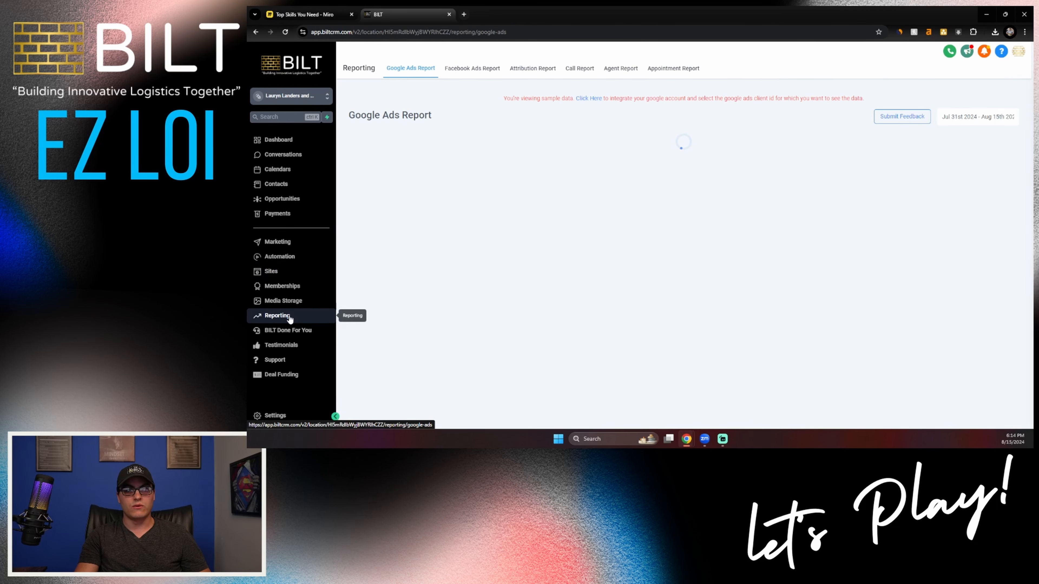
left_click(282, 417)
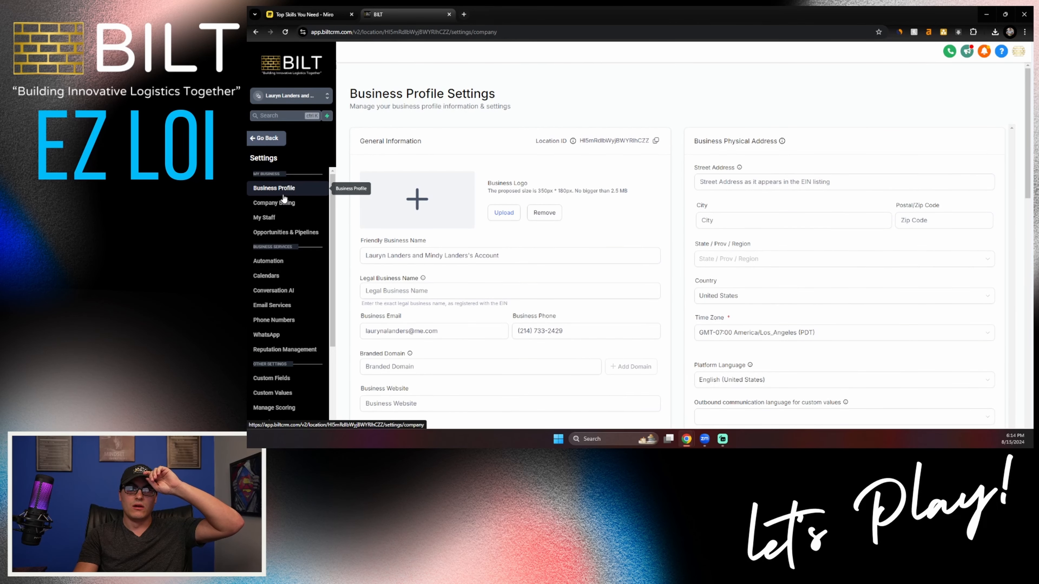
scroll(380, 169, "down", 15)
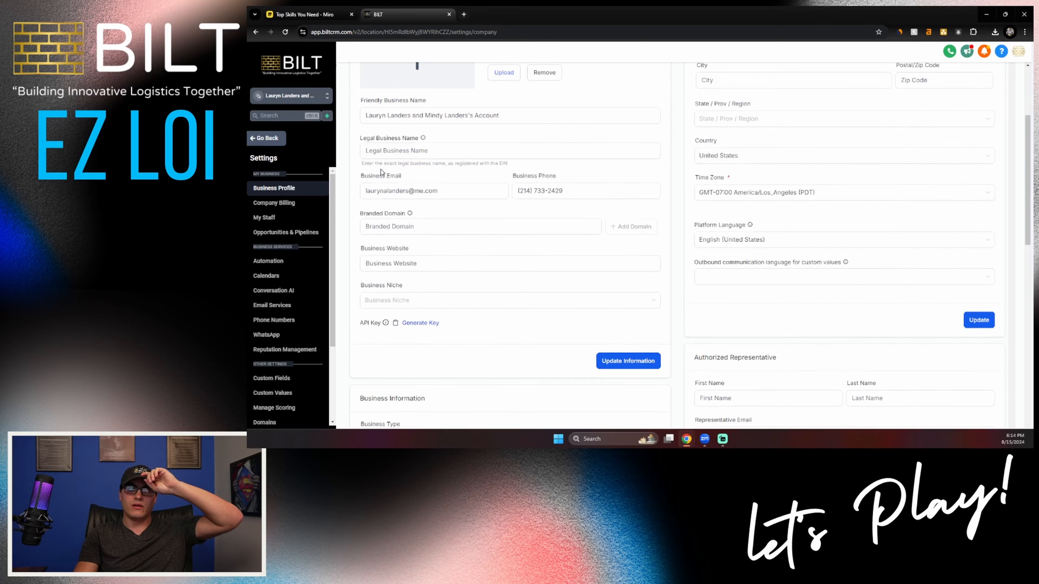
scroll(390, 169, "down", 6)
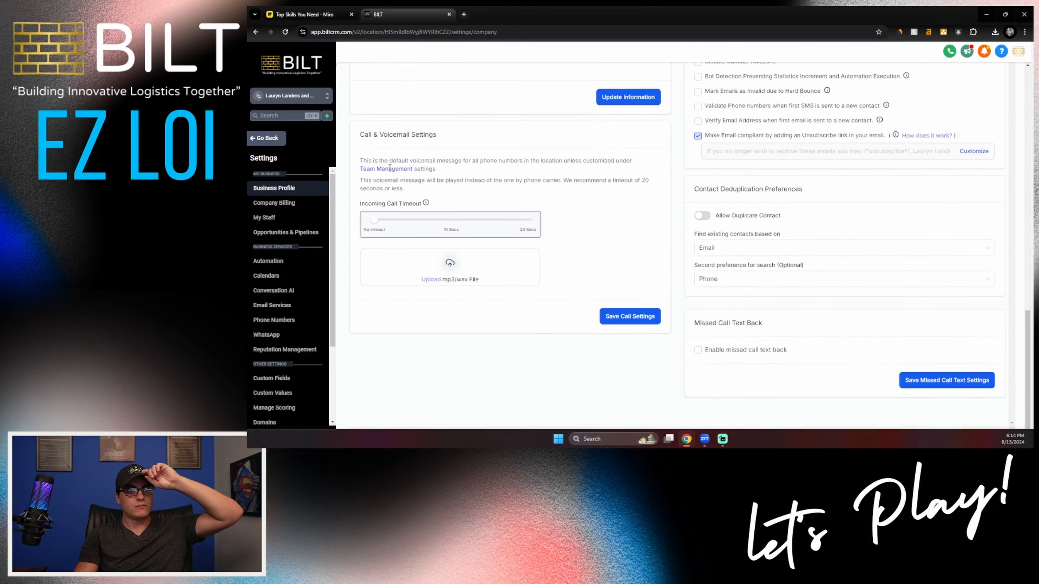
scroll(390, 168, "up", 4)
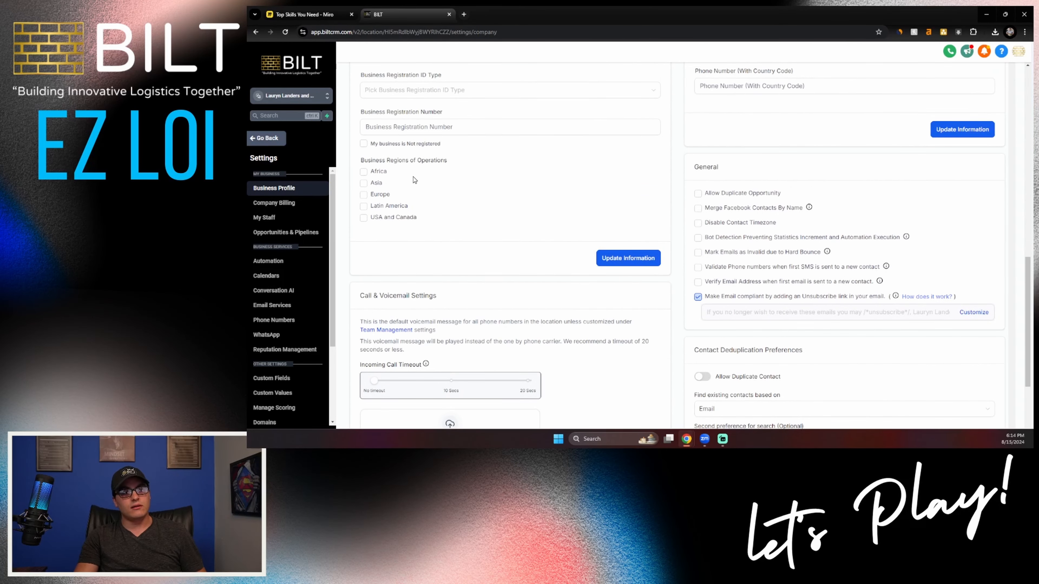
scroll(427, 195, "up", 15)
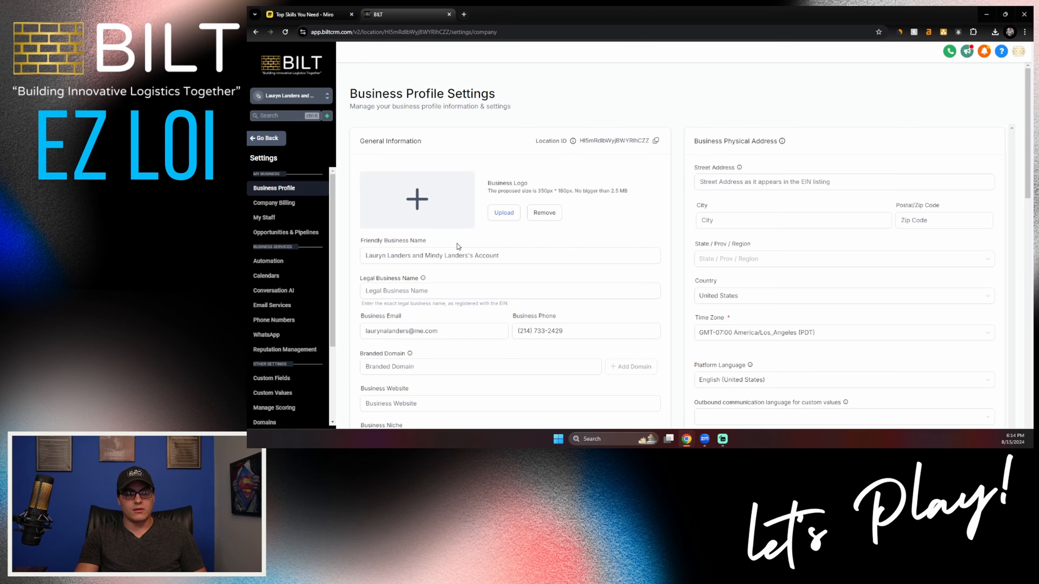
Step: Open the knowledge base at biltcrm.com/help in a new browser tab and highlight its heading
left_click(465, 15)
type("/help")
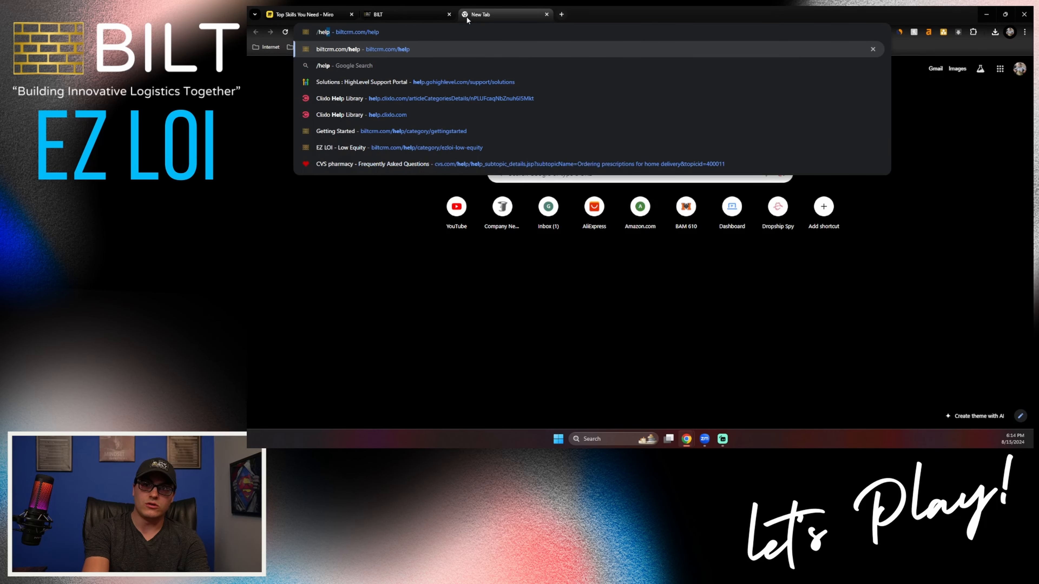
key("Return")
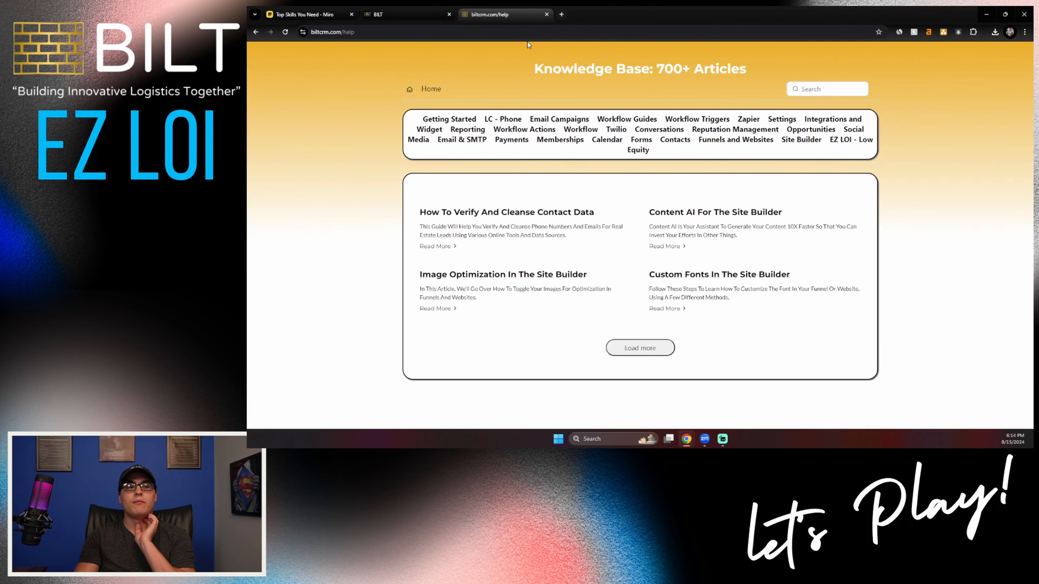
left_click_drag(604, 69, 744, 82)
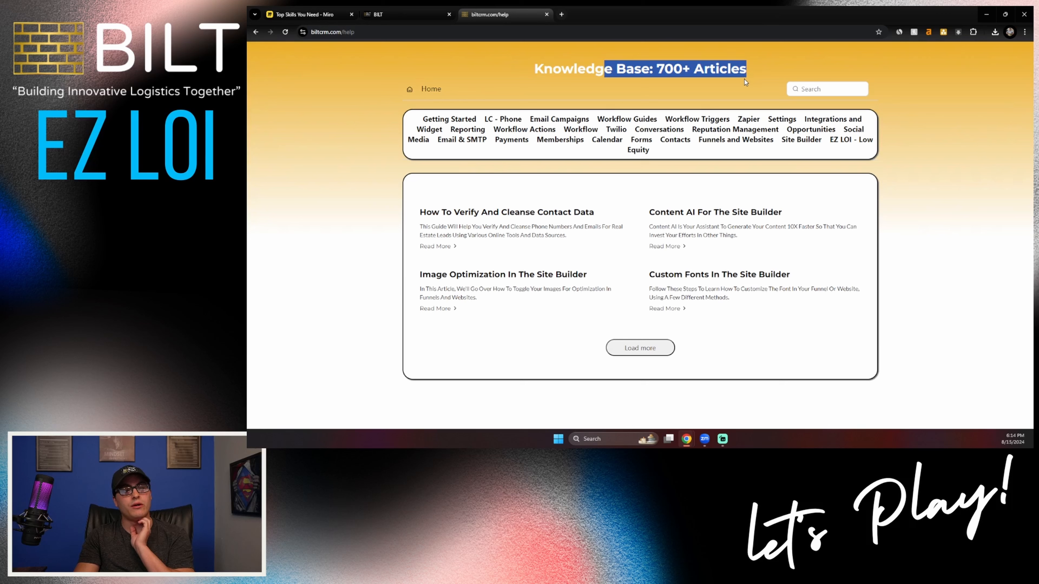
Step: Open the Getting Started Checklist article and read its video links and the instructions for filling out company details
left_click(446, 122)
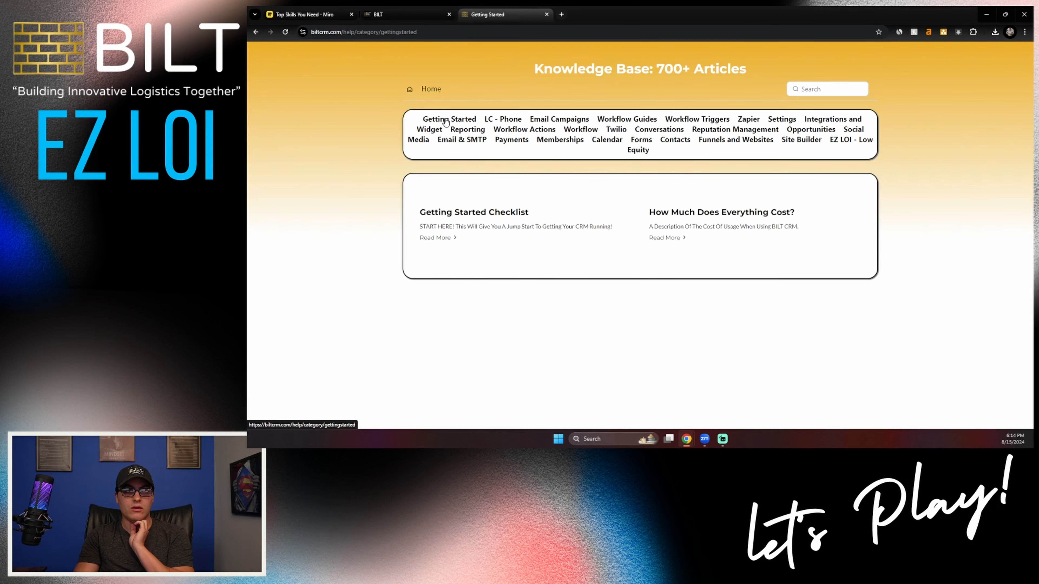
left_click(446, 243)
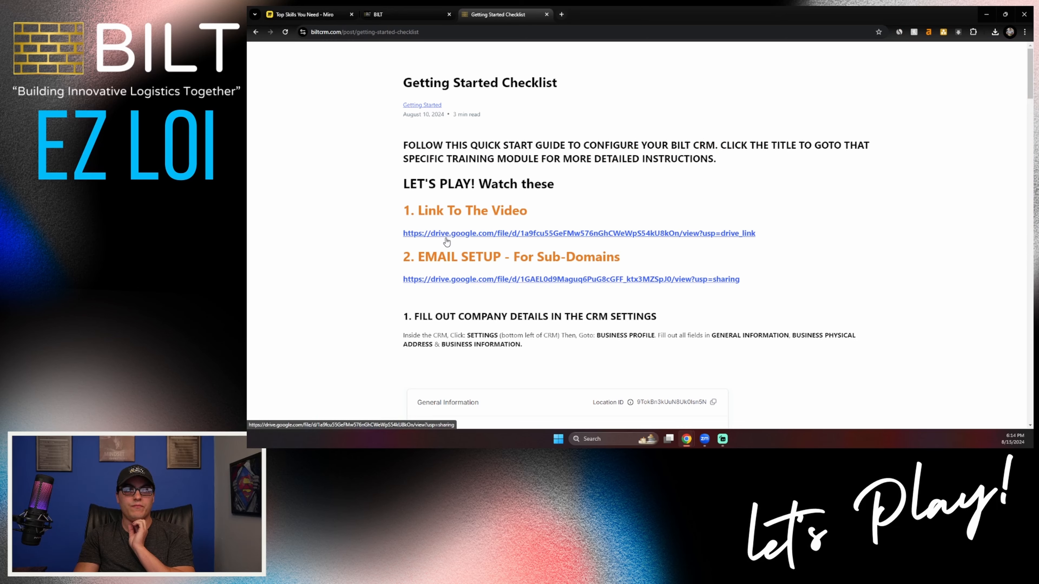
scroll(425, 123, "down", 5)
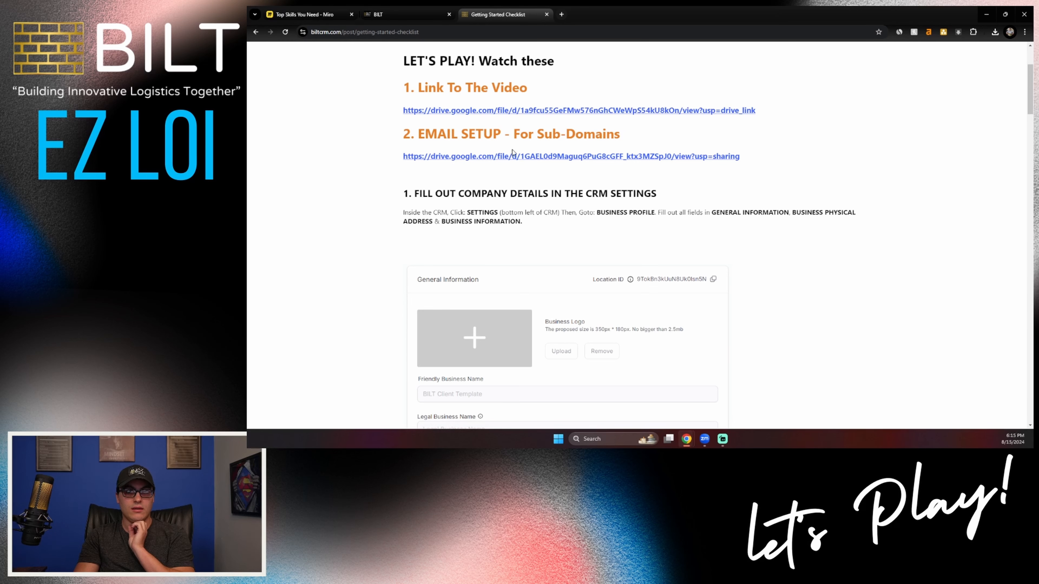
scroll(387, 172, "down", 3)
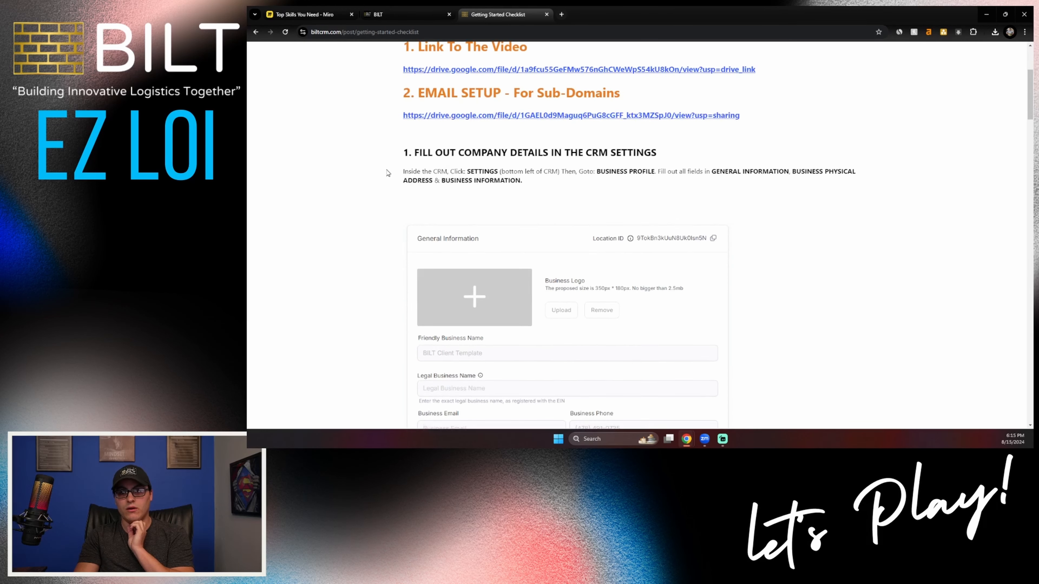
scroll(436, 123, "up", 4)
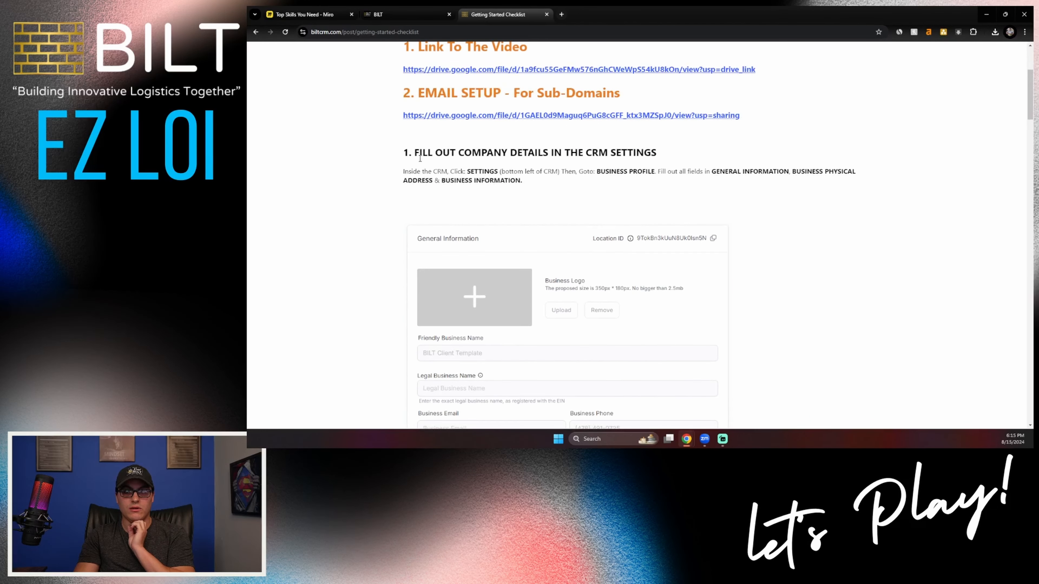
left_click_drag(419, 152, 667, 202)
scroll(666, 202, "down", 15)
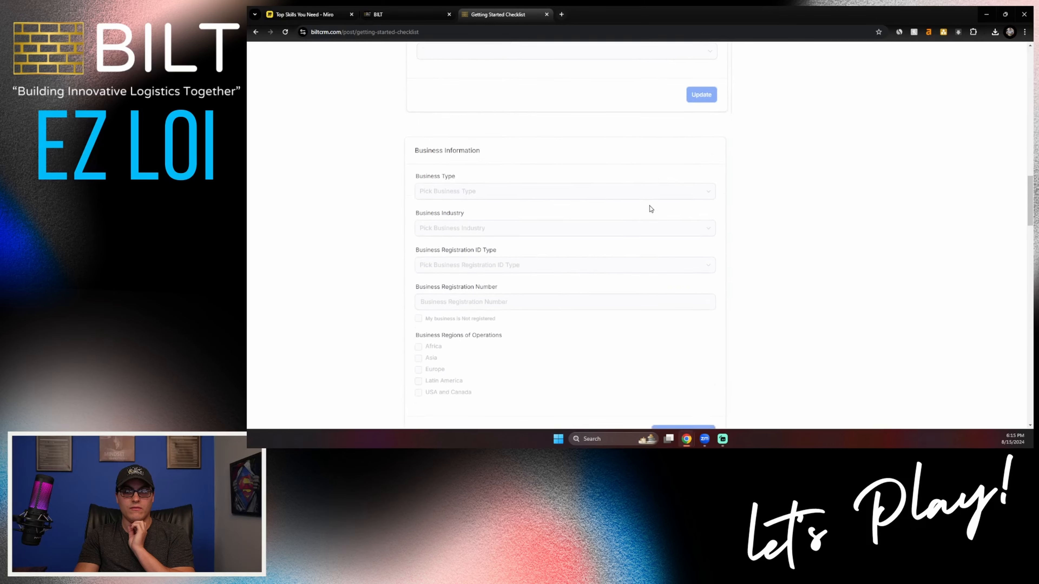
scroll(649, 206, "down", 6)
Step: Read the checklist's sections on linking domains, buying phone numbers, email services and the business model
scroll(507, 146, "up", 2)
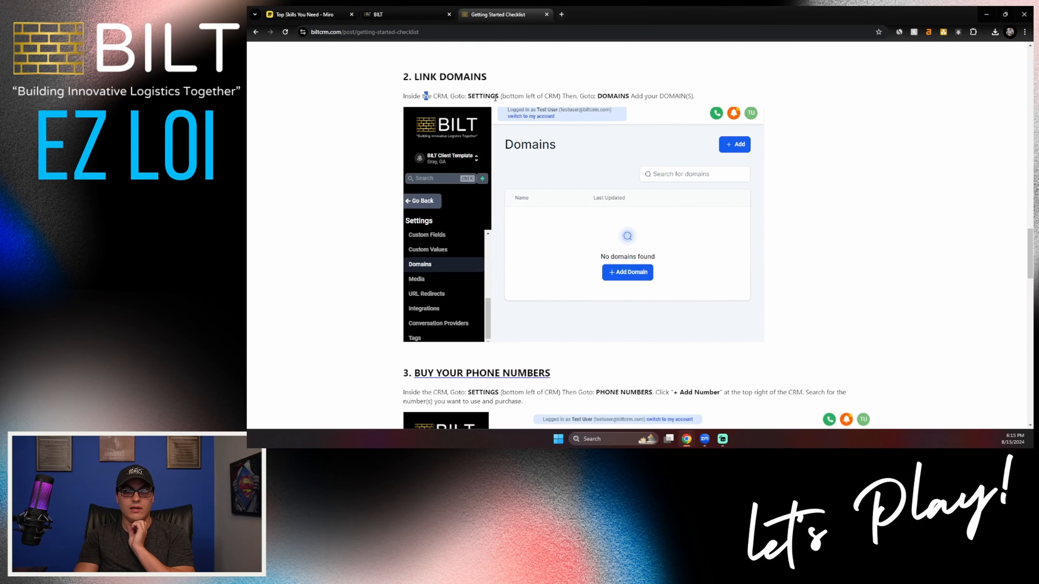
left_click_drag(495, 98, 633, 97)
scroll(640, 122, "down", 4)
left_click_drag(416, 223, 598, 224)
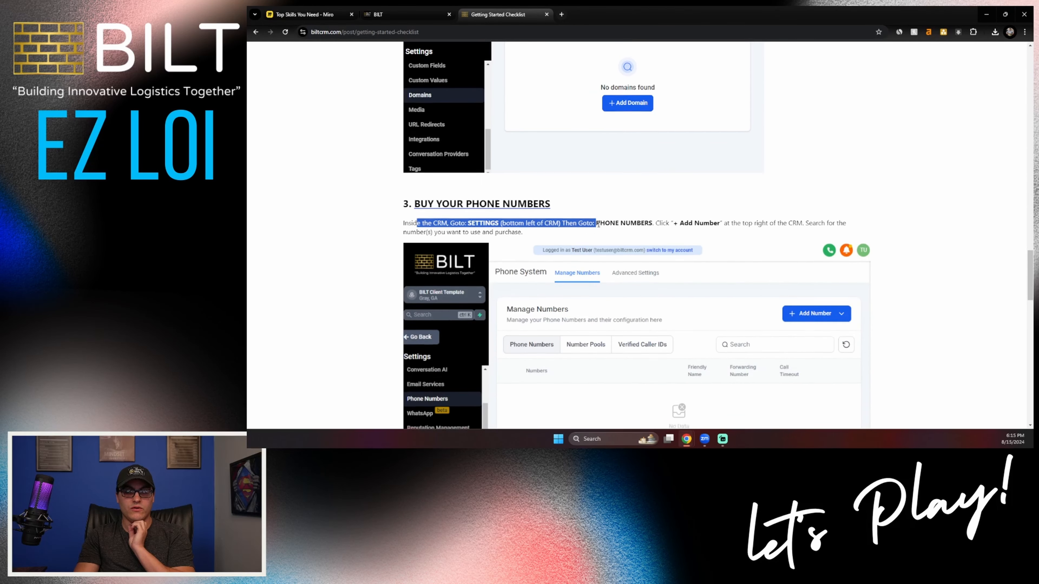
scroll(598, 225, "down", 8)
left_click_drag(405, 166, 567, 163)
scroll(566, 164, "down", 4)
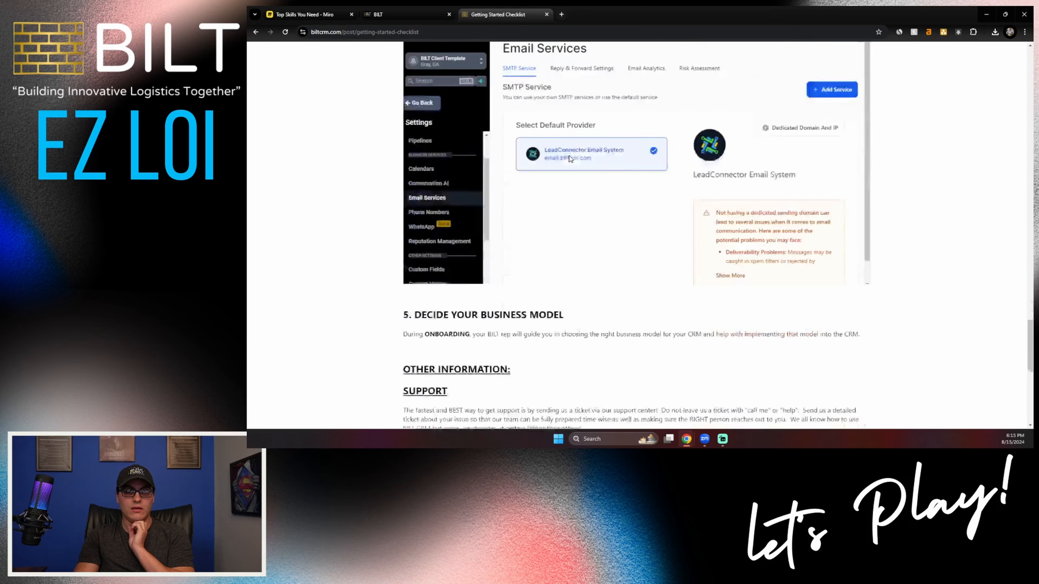
scroll(570, 158, "down", 6)
scroll(416, 109, "up", 20)
Step: Go to the EZ LOI - Low Equity category and open all five of its articles in separate browser tabs
left_click(416, 110)
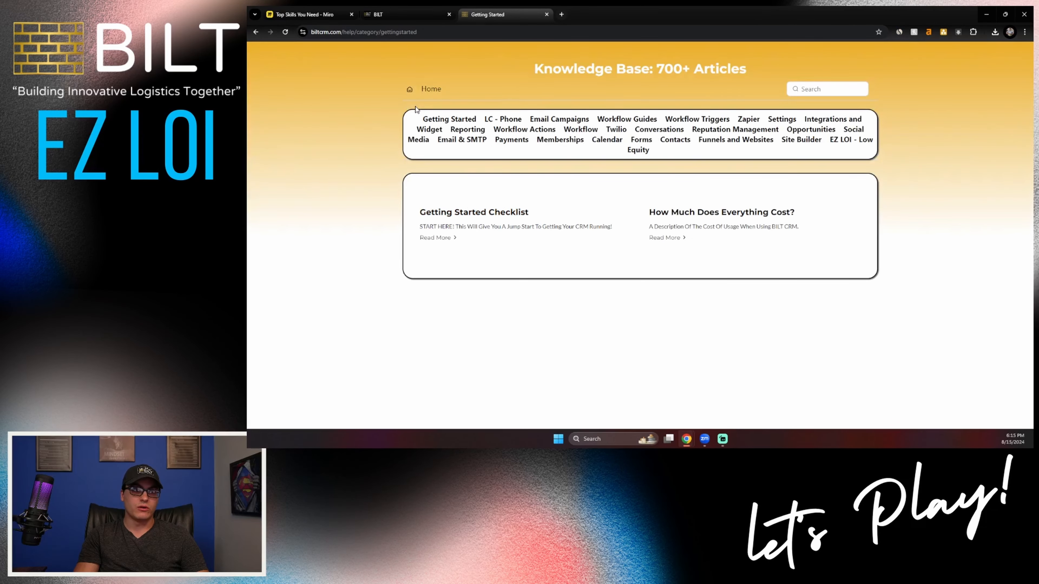
left_click(843, 144)
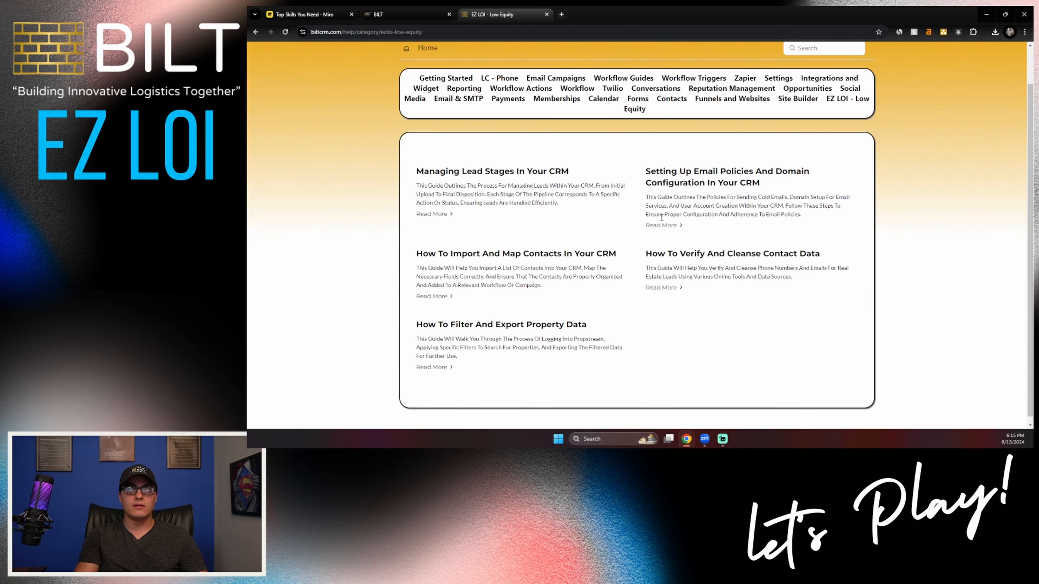
left_click(432, 367, "ctrl")
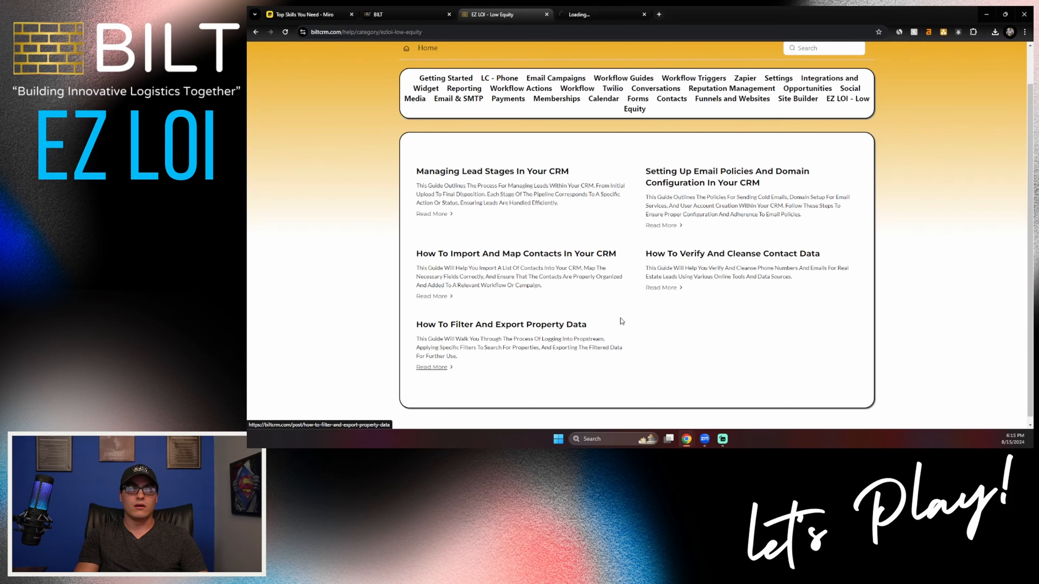
left_click(666, 288, "ctrl")
left_click(434, 296, "ctrl")
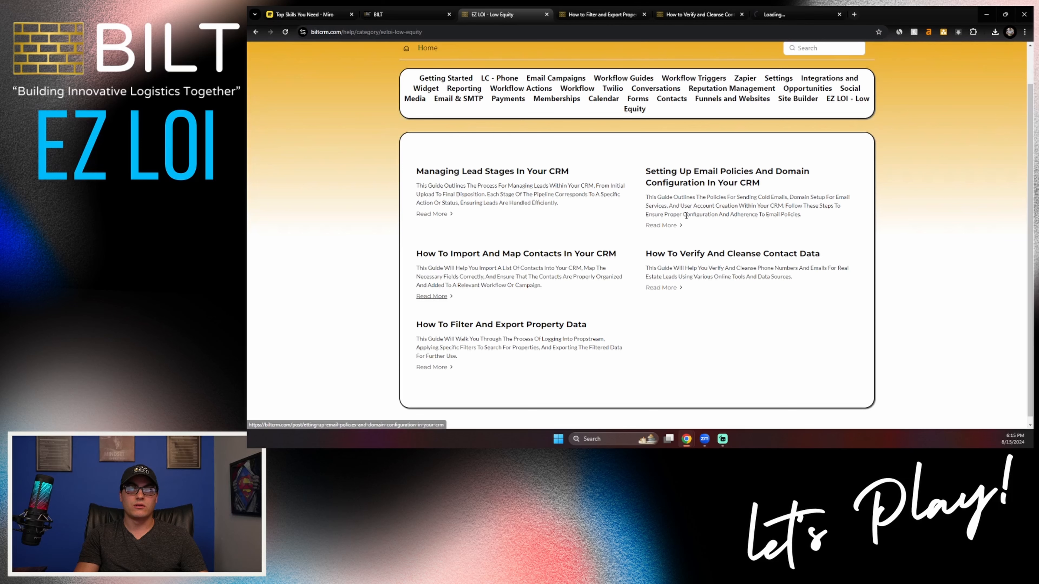
left_click(661, 226, "ctrl")
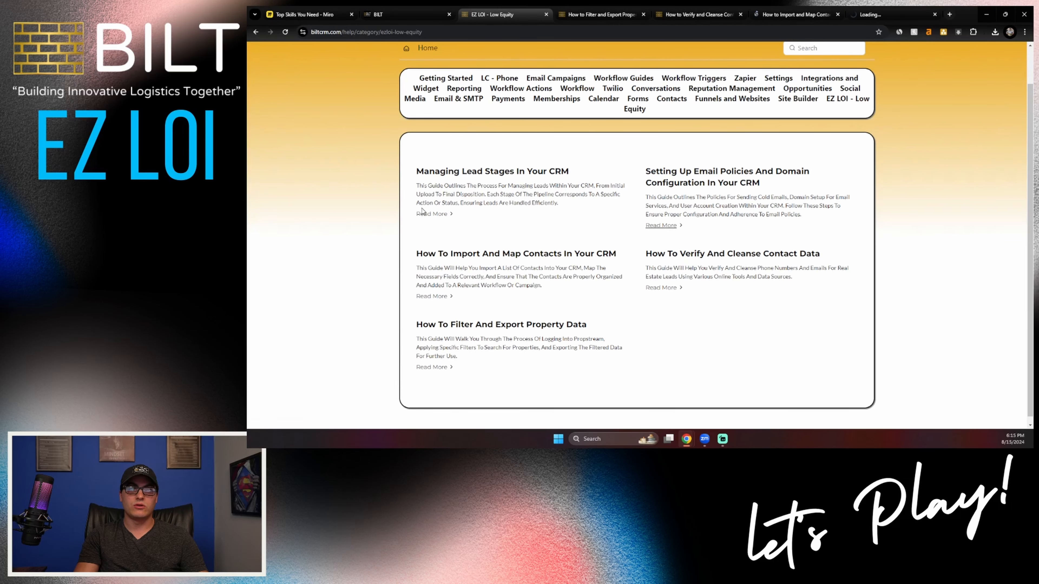
left_click(430, 214, "ctrl")
Step: Skim the articles on filtering and exporting property data and on verifying and cleansing contact data
left_click(560, 15)
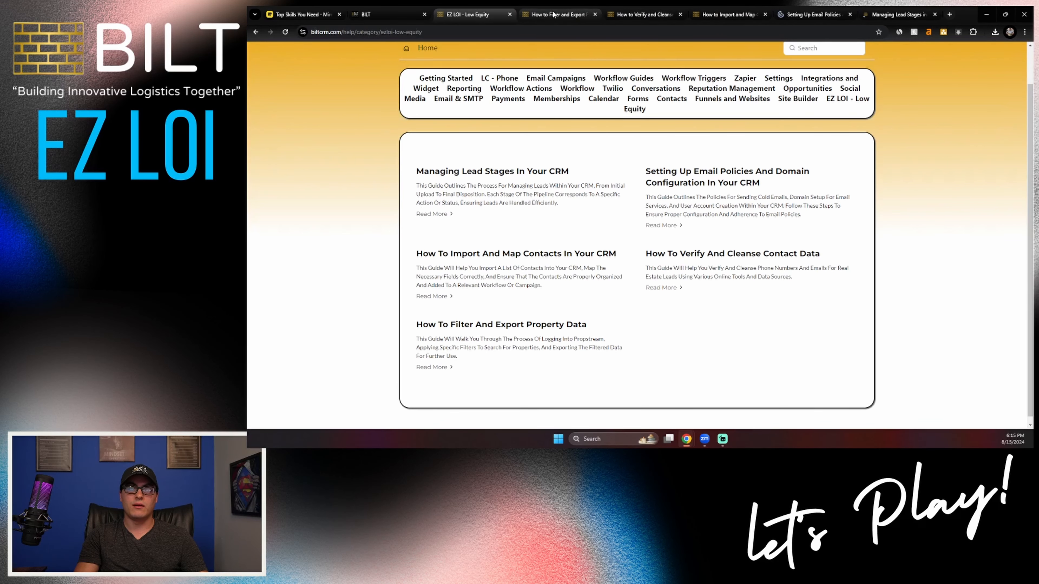
scroll(626, 164, "down", 15)
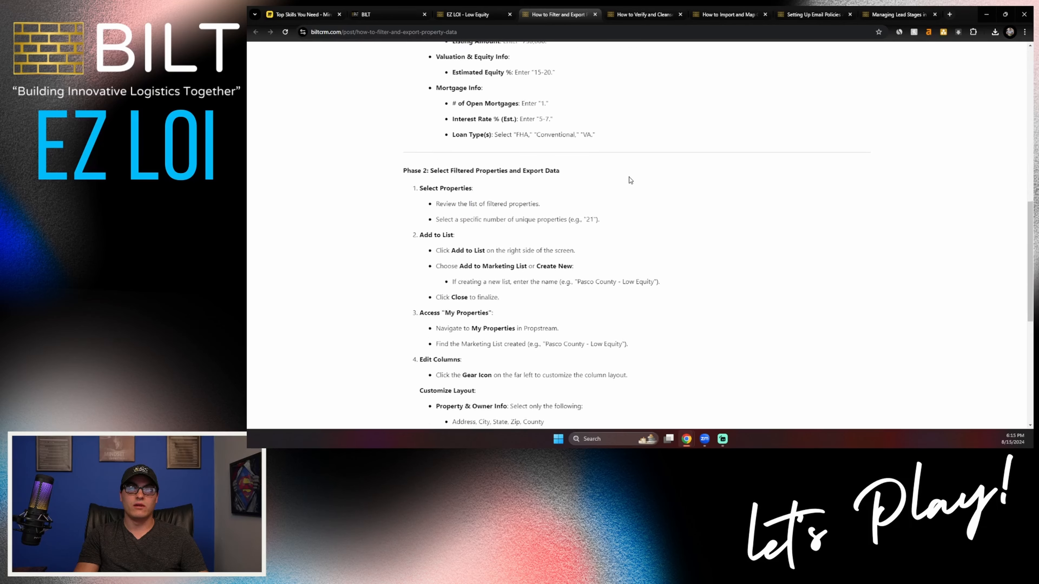
left_click(646, 14)
scroll(622, 170, "down", 15)
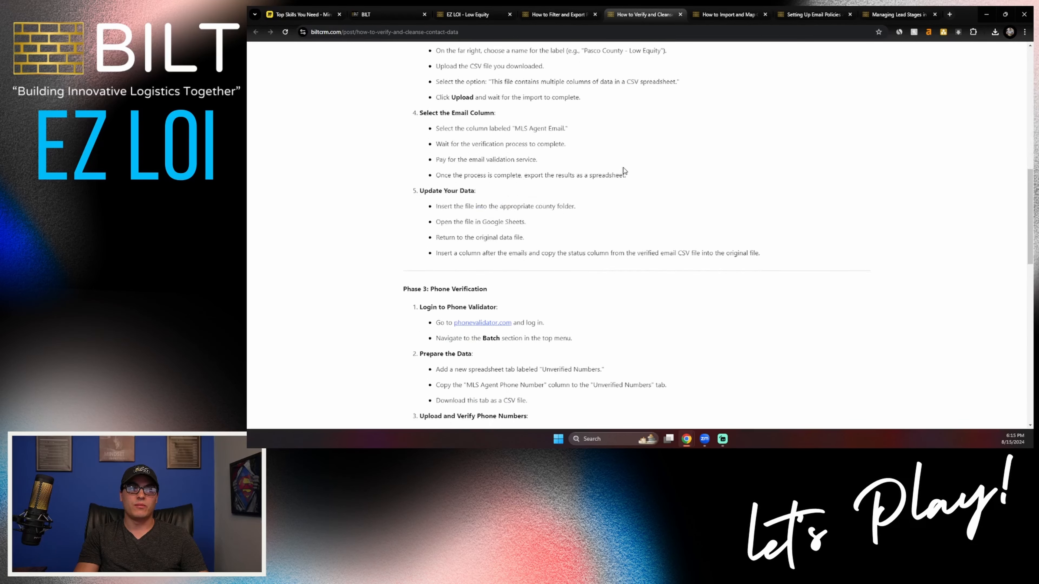
Step: Skim the remaining EZ LOI articles, ending with the guide on managing lead stages in the CRM
left_click(716, 15)
scroll(656, 134, "down", 5)
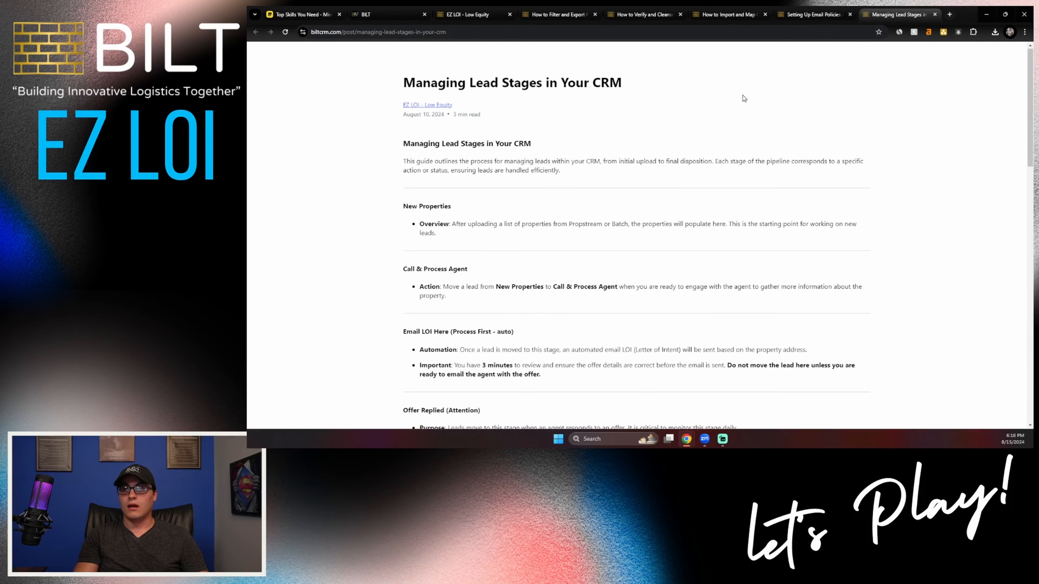
middle_click(742, 94)
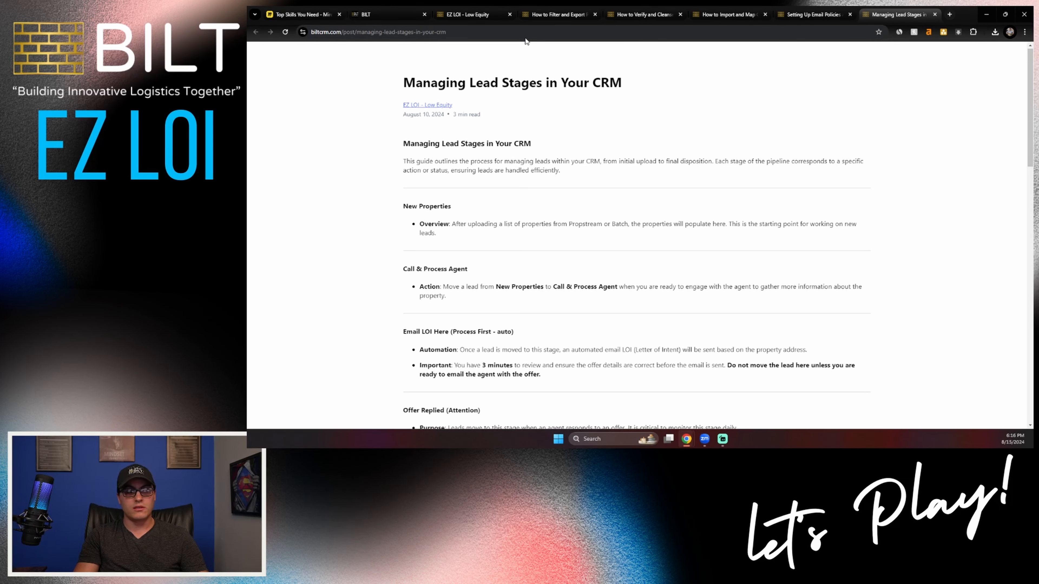
scroll(563, 88, "down", 15)
scroll(544, 197, "up", 15)
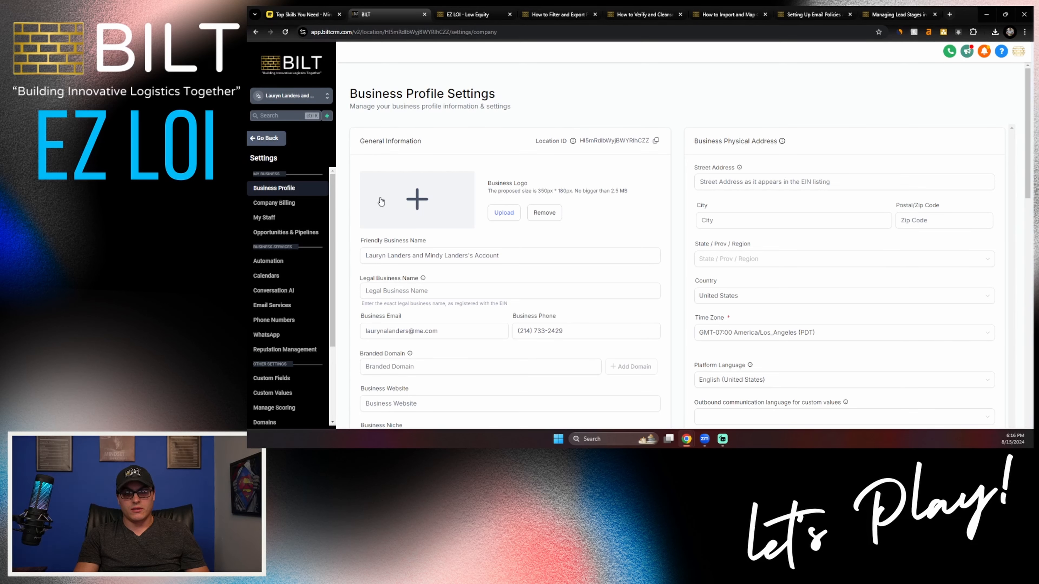
Step: In the business profile, set the friendly business name to Coral Global Ventures and the legal business name to Coral Global Ventures LLC
key("BackSpace")
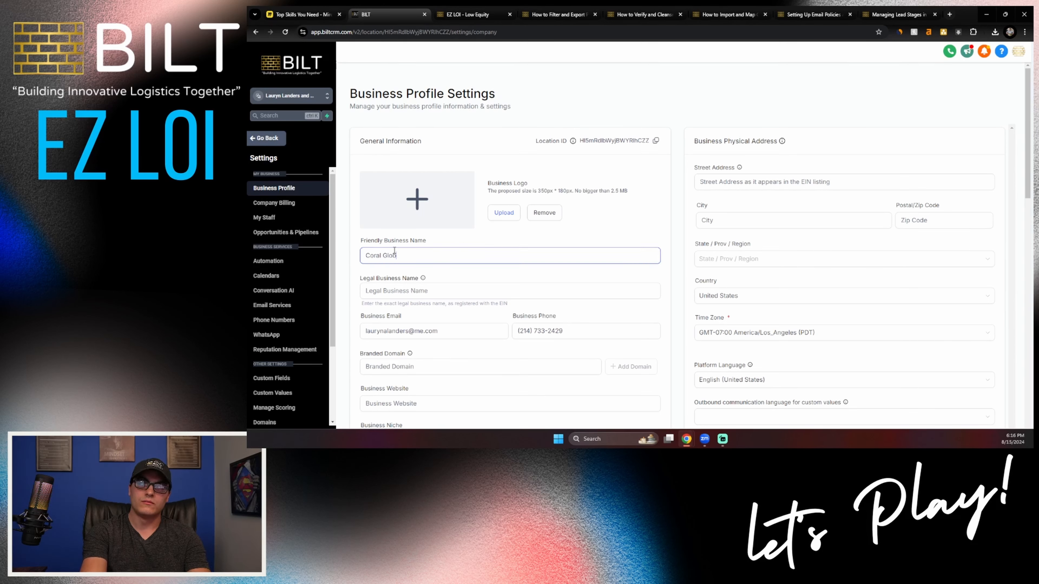
type("al Ventures")
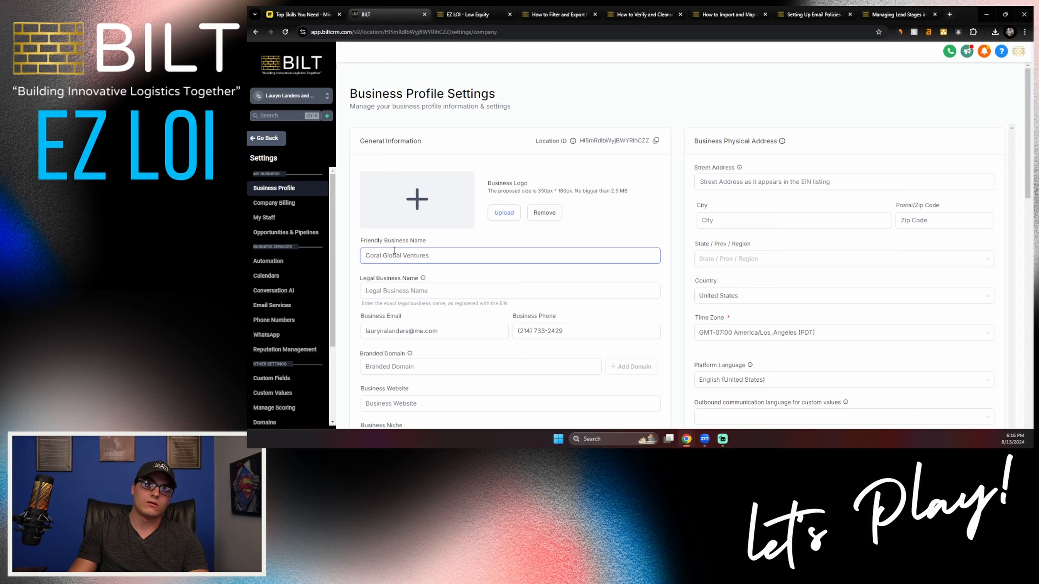
key("ctrl+a")
key("ctrl+c")
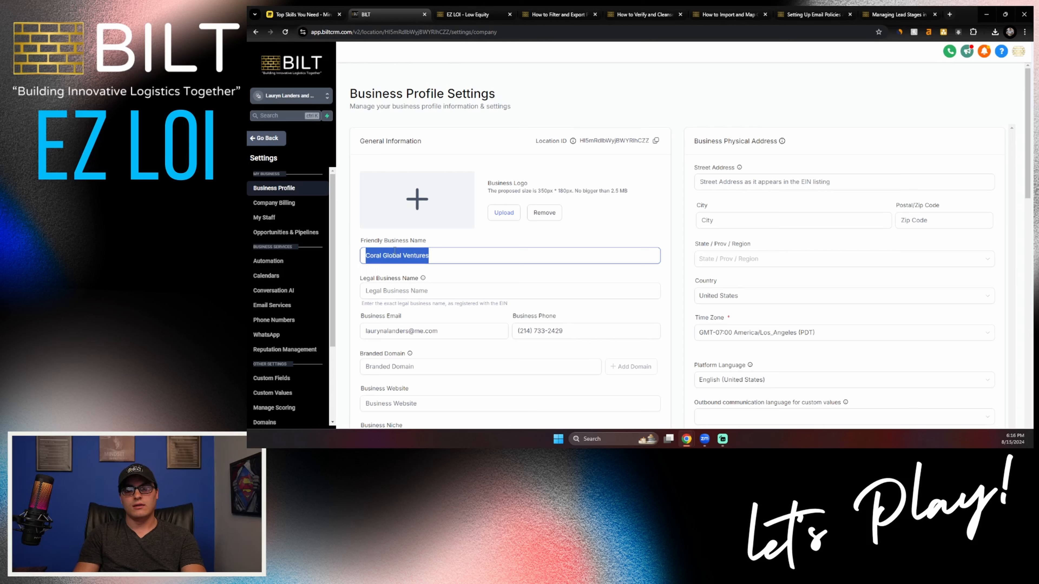
left_click(457, 290)
key("ctrl+v")
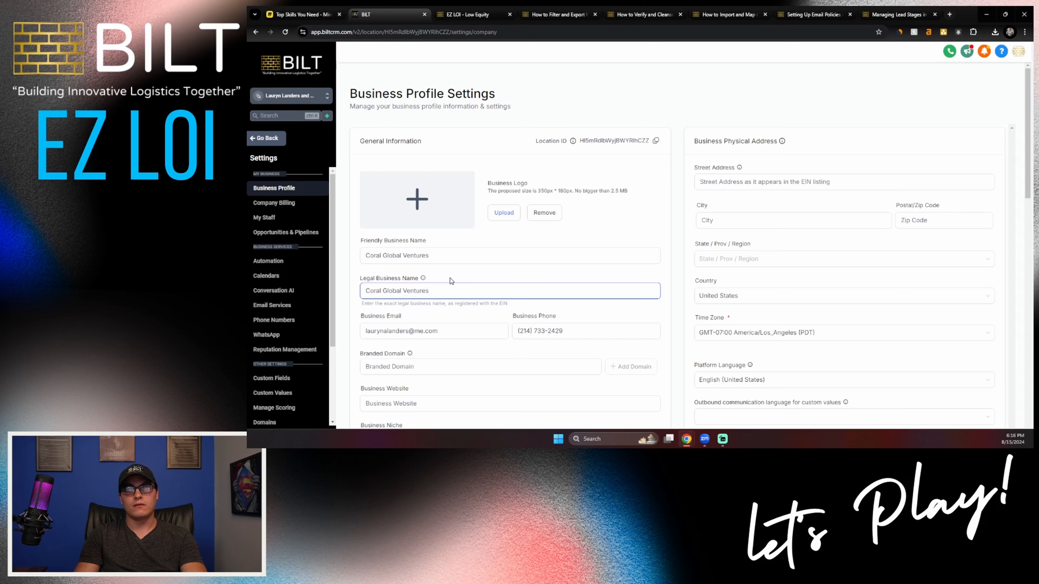
type("LLC")
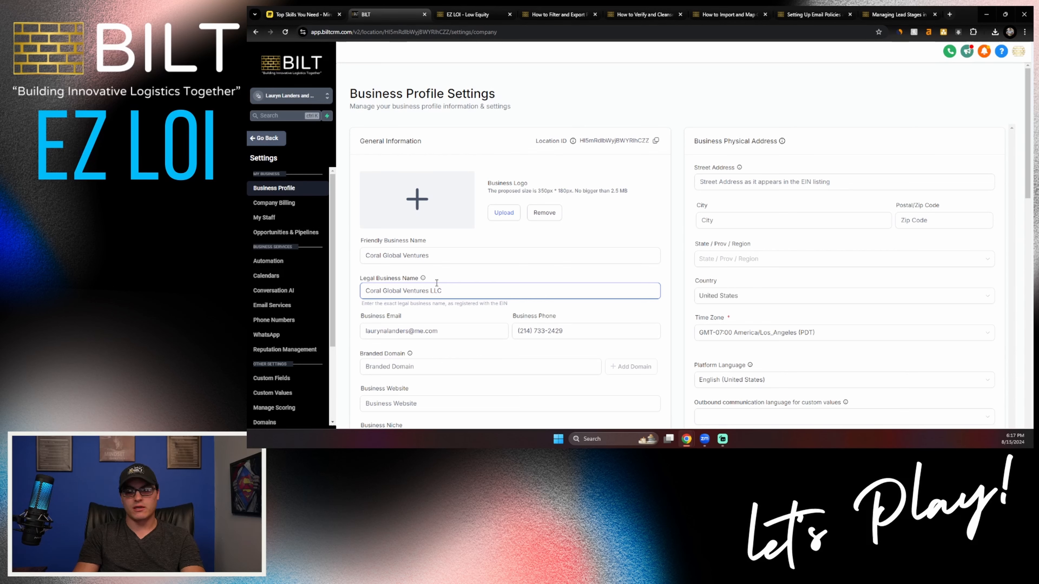
scroll(436, 283, "down", 2)
left_click_drag(442, 209, 377, 210)
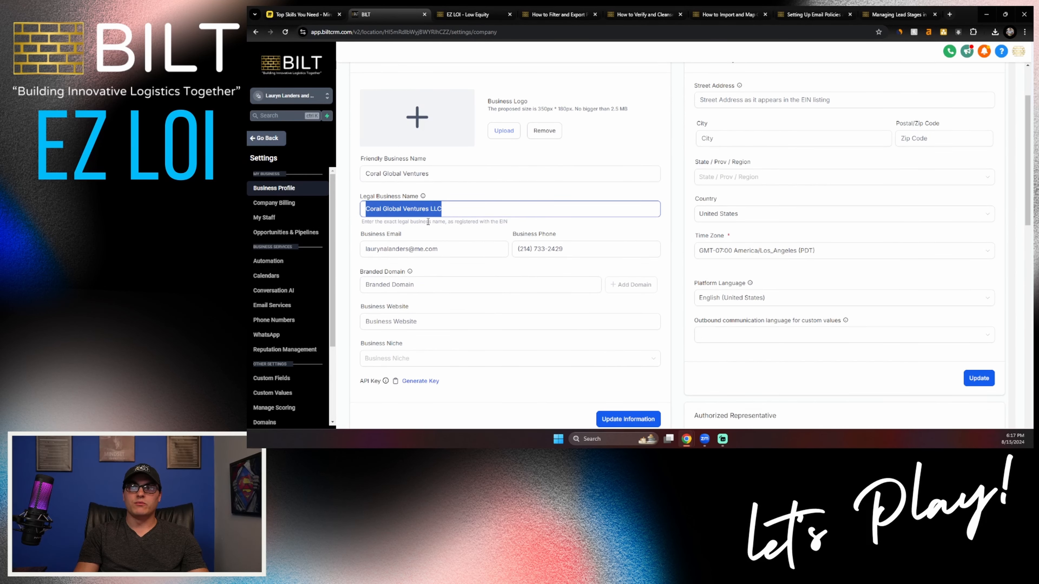
left_click(708, 101)
left_click(697, 124)
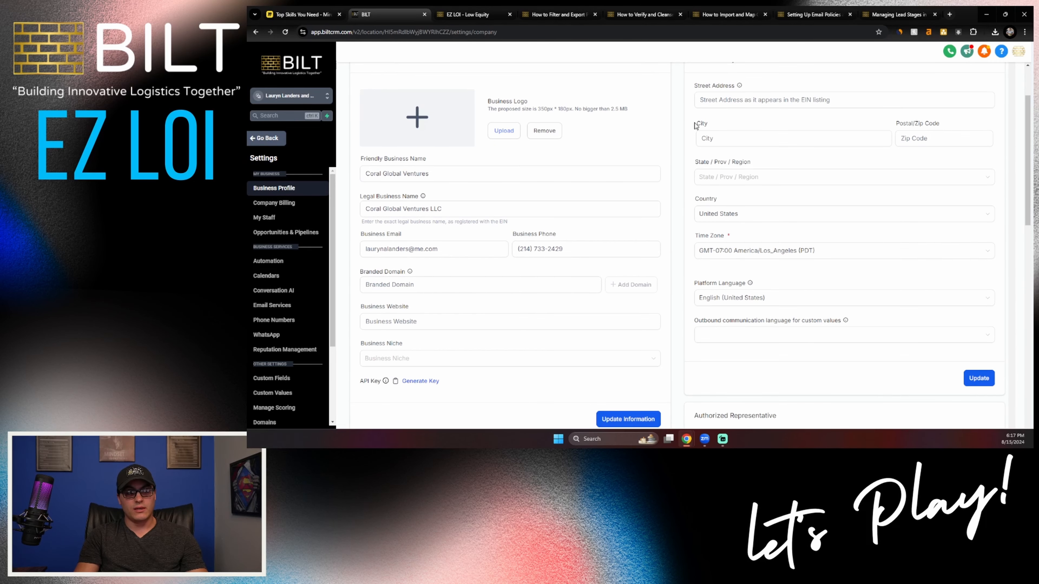
Step: Set the business type to Limited Liability Company Or Sole-Proprietorship and the business industry to Real Estate
scroll(669, 211, "down", 7)
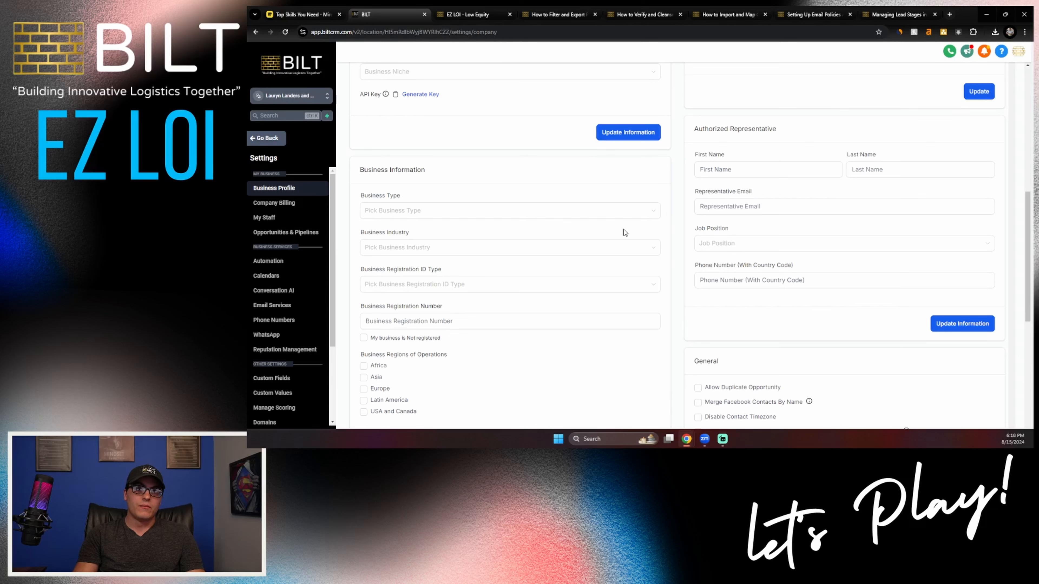
left_click(458, 214)
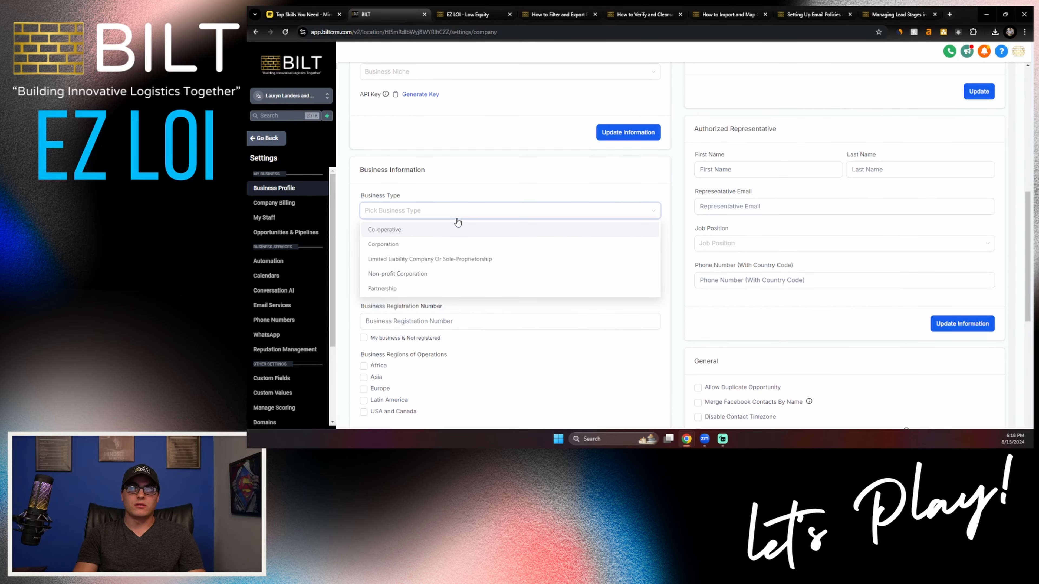
left_click(448, 259)
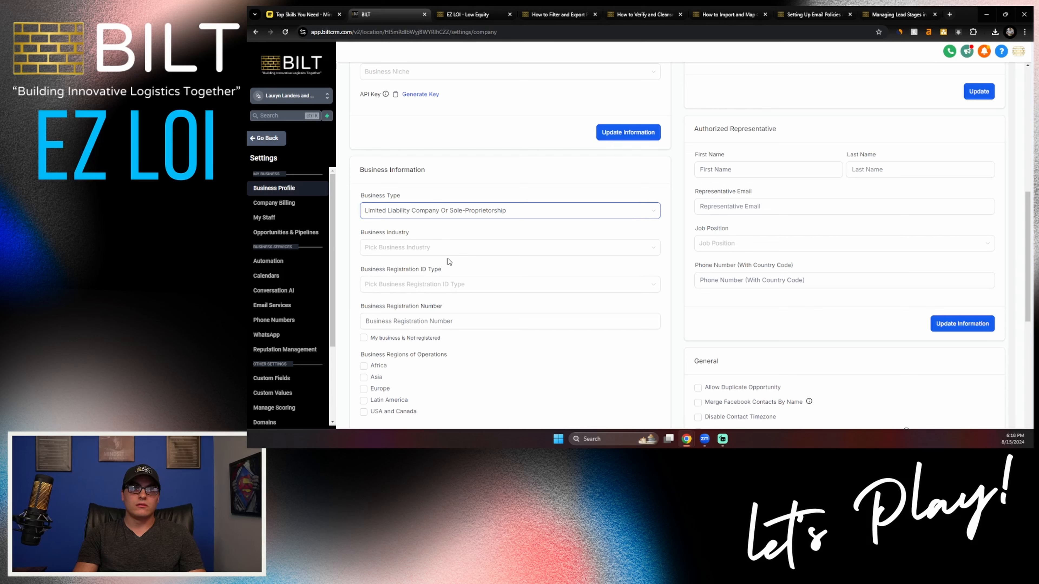
left_click(451, 253)
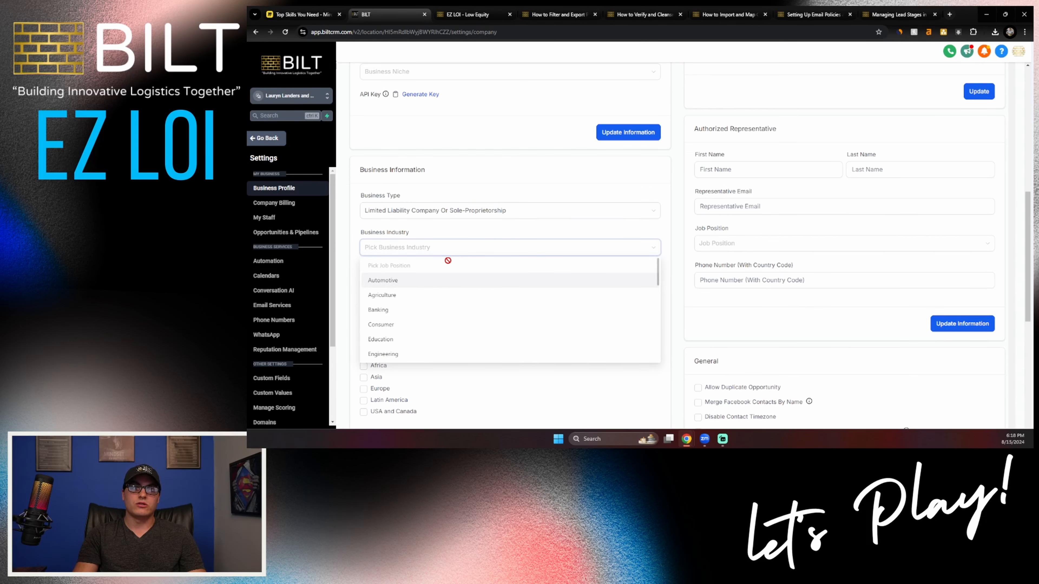
scroll(450, 264, "down", 7)
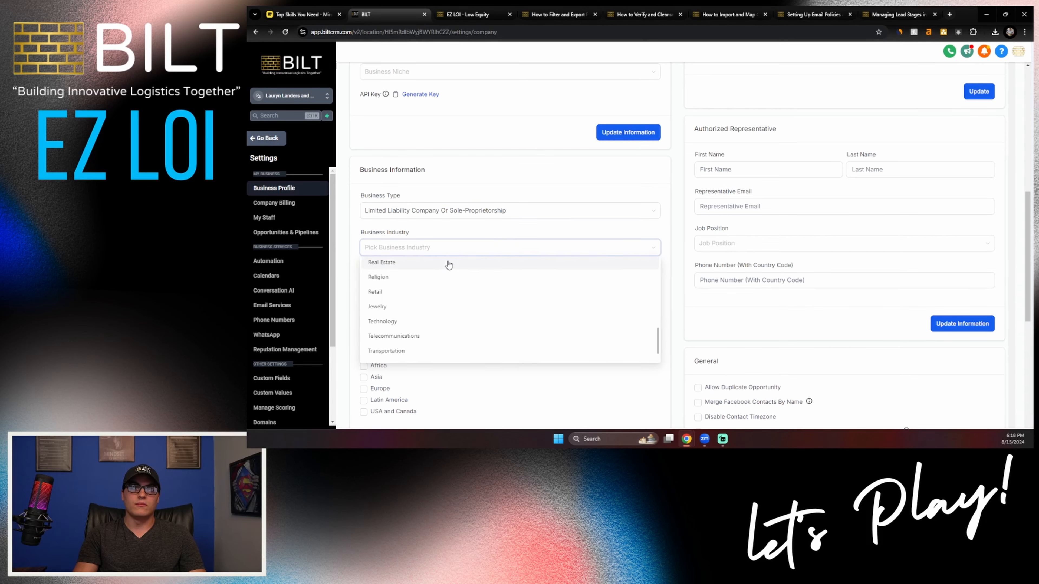
left_click(449, 265)
Step: Choose USA: Employer Identification Number (EIN) as the registration ID type and USA and Canada as the region of operations
left_click(427, 287)
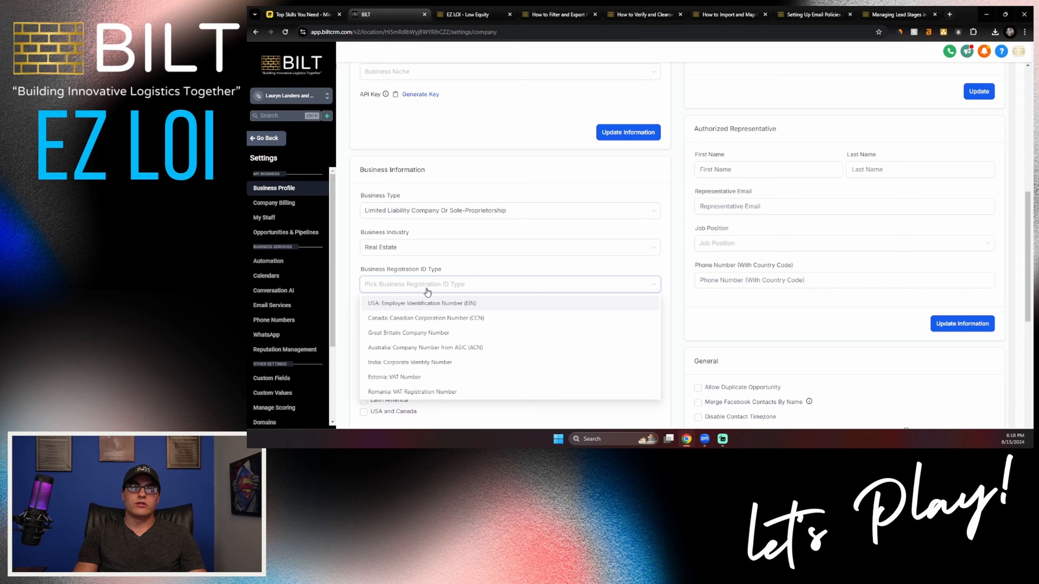
left_click(409, 305)
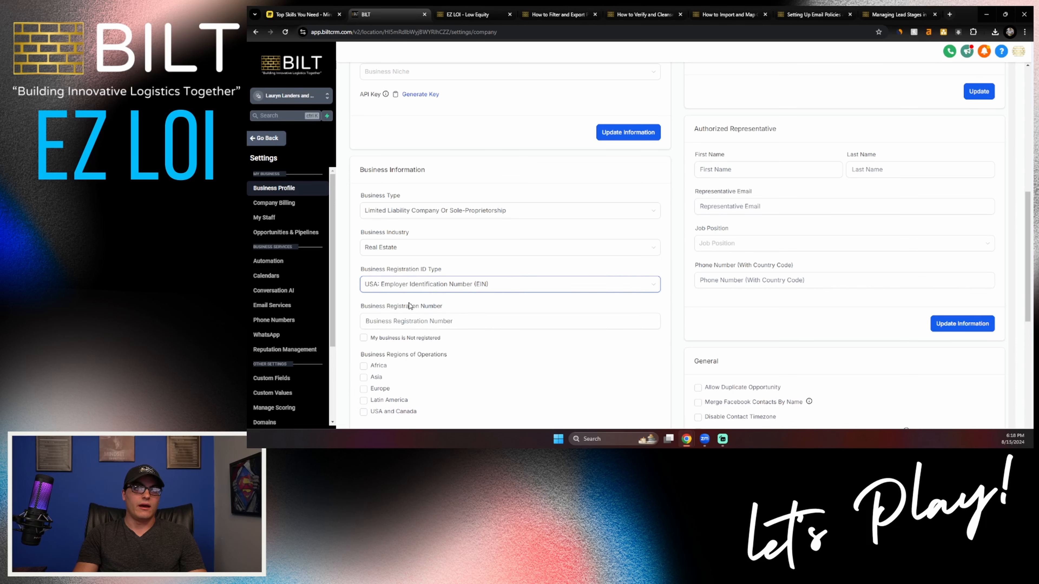
left_click(410, 321)
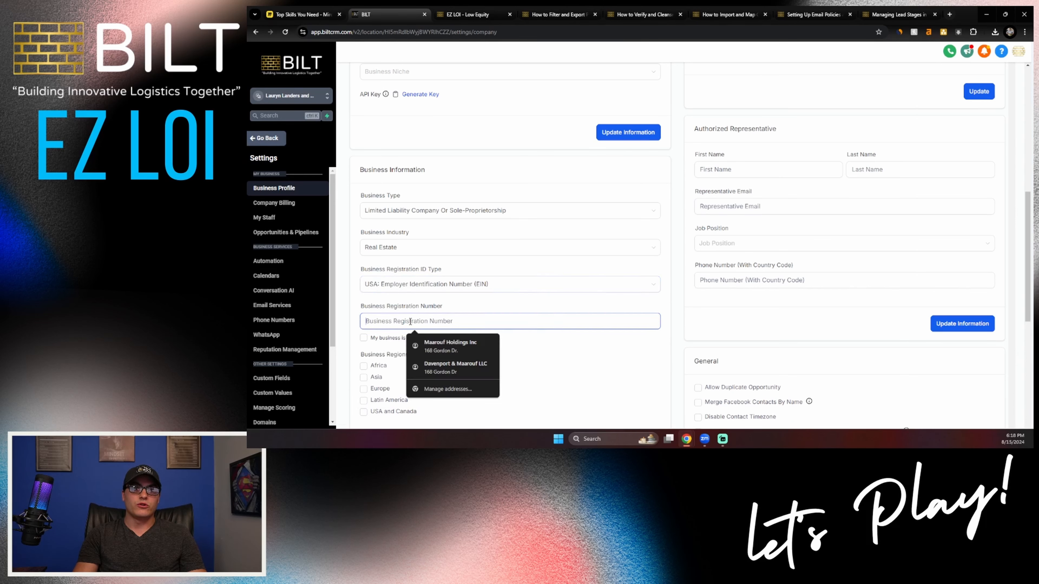
left_click(504, 306)
scroll(511, 309, "down", 1)
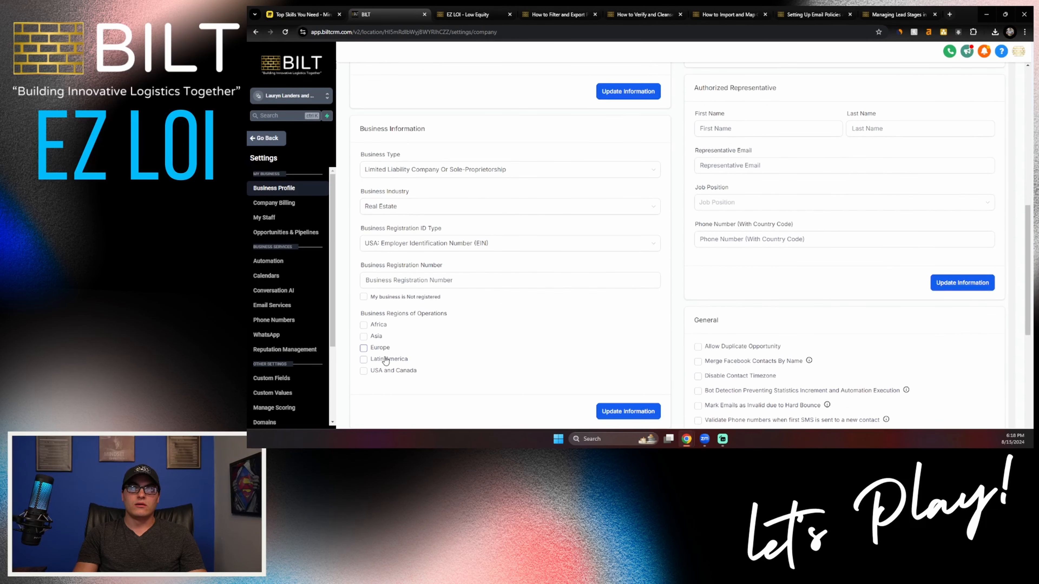
left_click(363, 371)
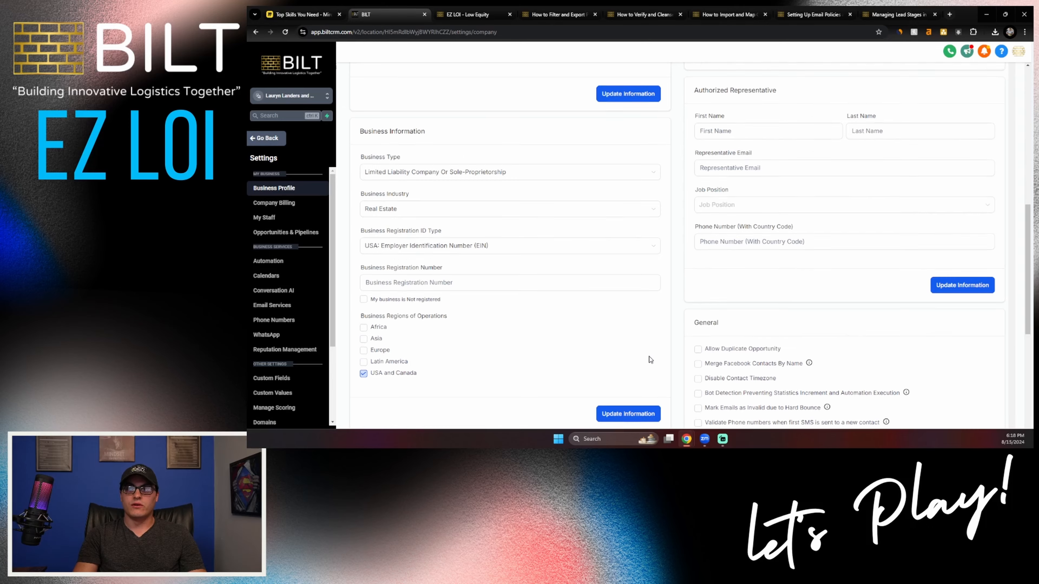
Step: Save the updated general information of the business profile
scroll(649, 356, "up", 5)
left_click(621, 298)
scroll(622, 301, "up", 2)
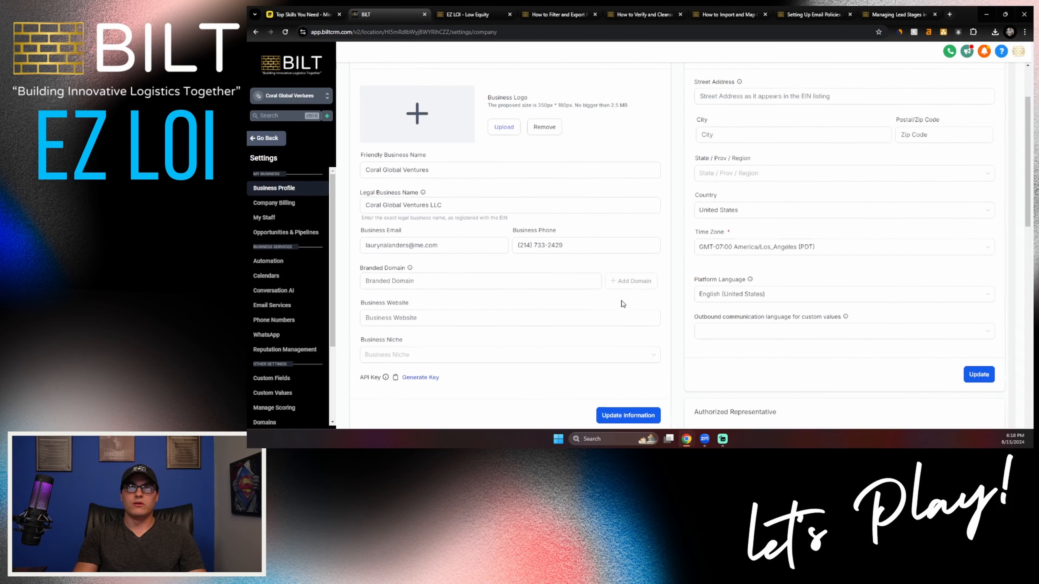
Step: Set the business time zone to GMT-04:00 US/Eastern (EDT)
scroll(622, 301, "up", 2)
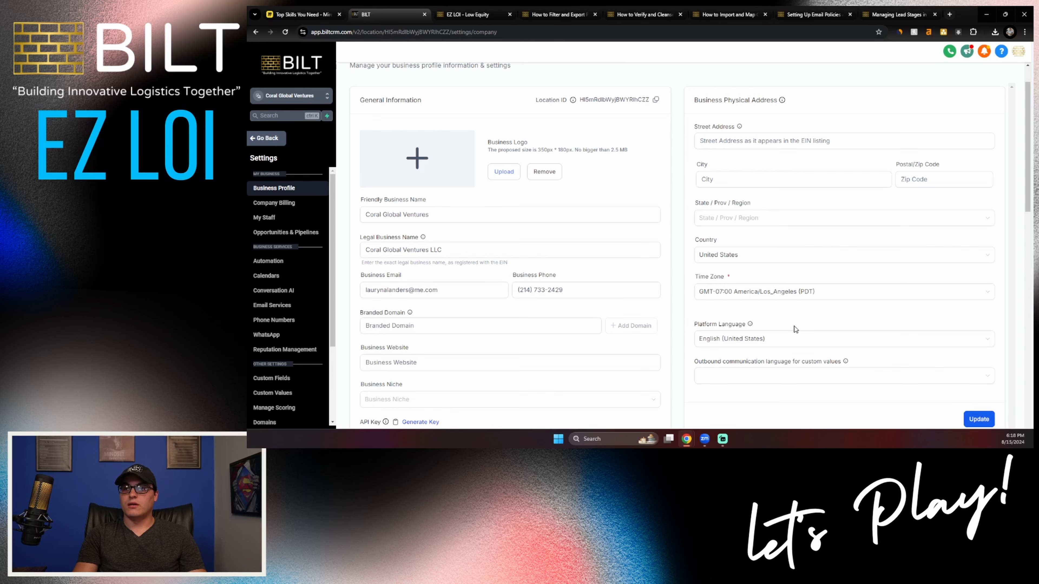
left_click(769, 291)
scroll(749, 327, "down", 2)
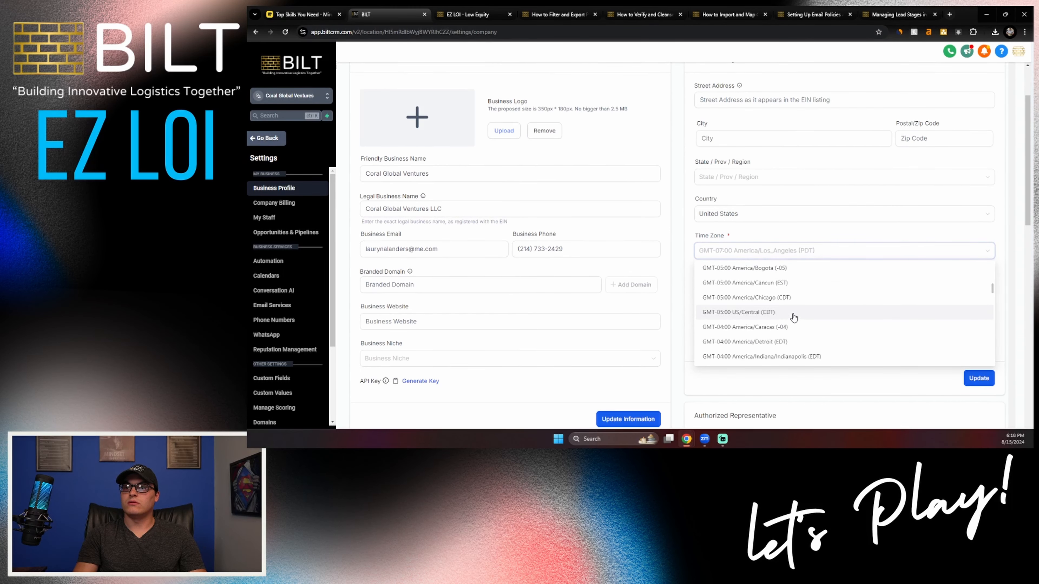
scroll(791, 321, "down", 2)
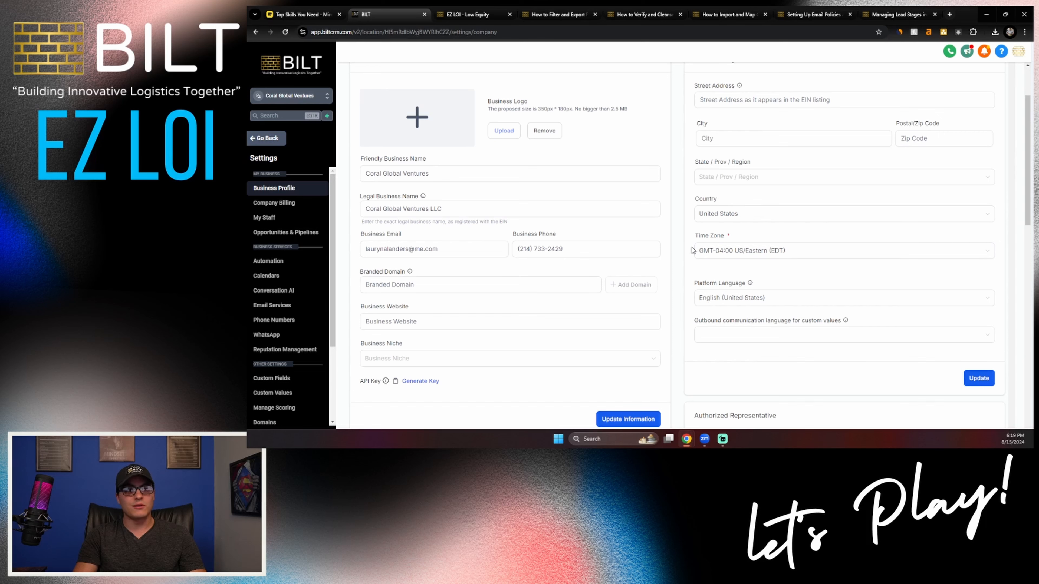
Step: Set the outbound communication language for custom values to English (United States)
scroll(691, 250, "down", 3)
left_click(760, 213)
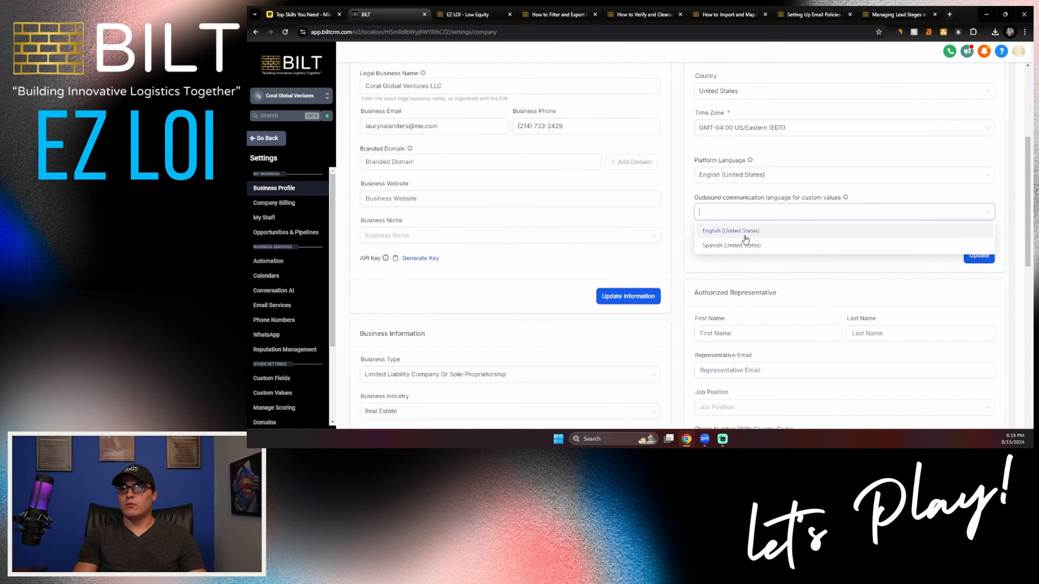
left_click(745, 240)
scroll(727, 264, "up", 5)
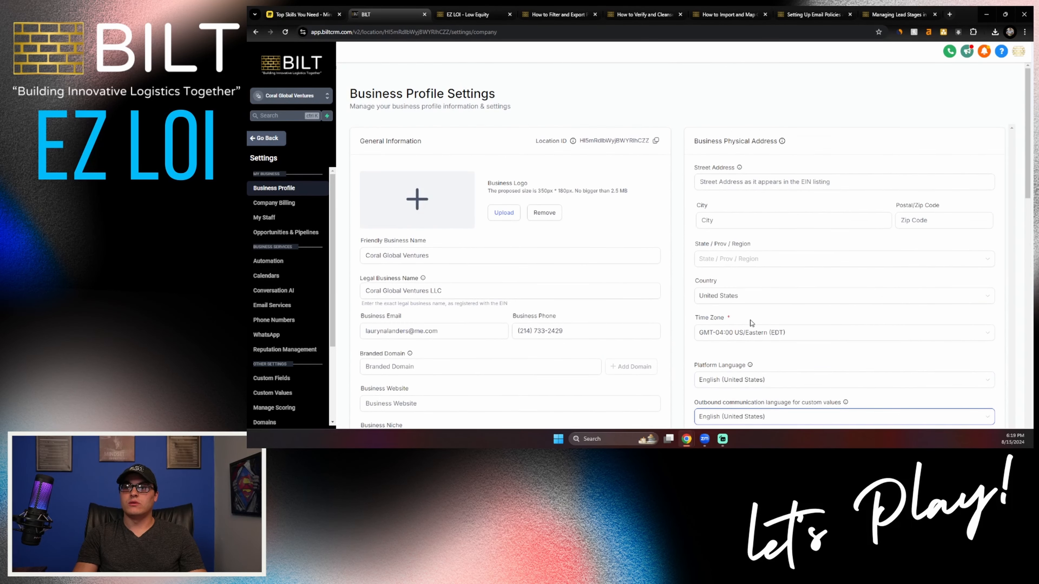
Step: Set the authorized representative's job position to CEO, and enable phone number validation on first SMS and email address verification on first email
scroll(704, 167, "down", 8)
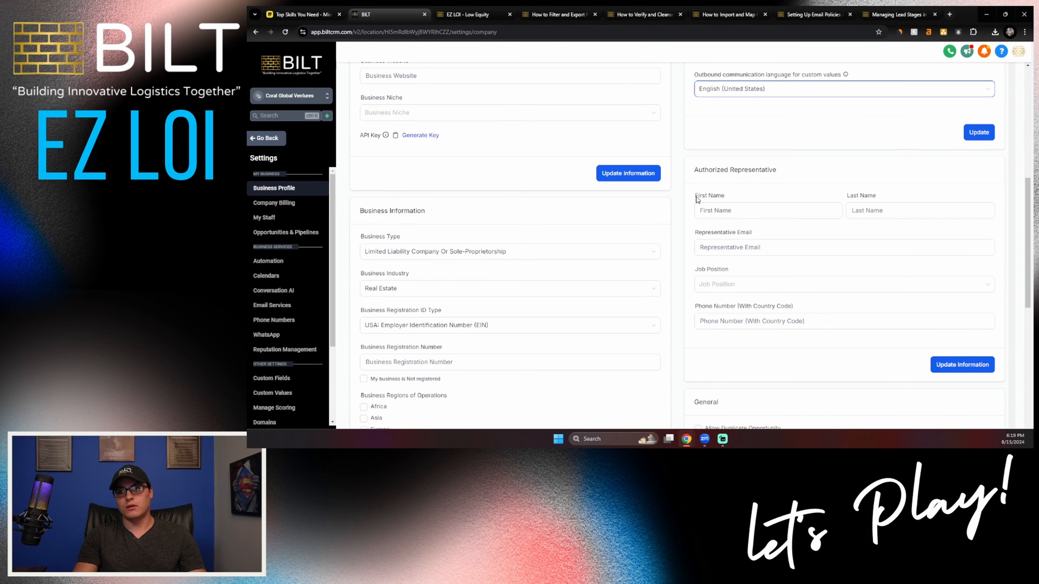
scroll(700, 246, "down", 5)
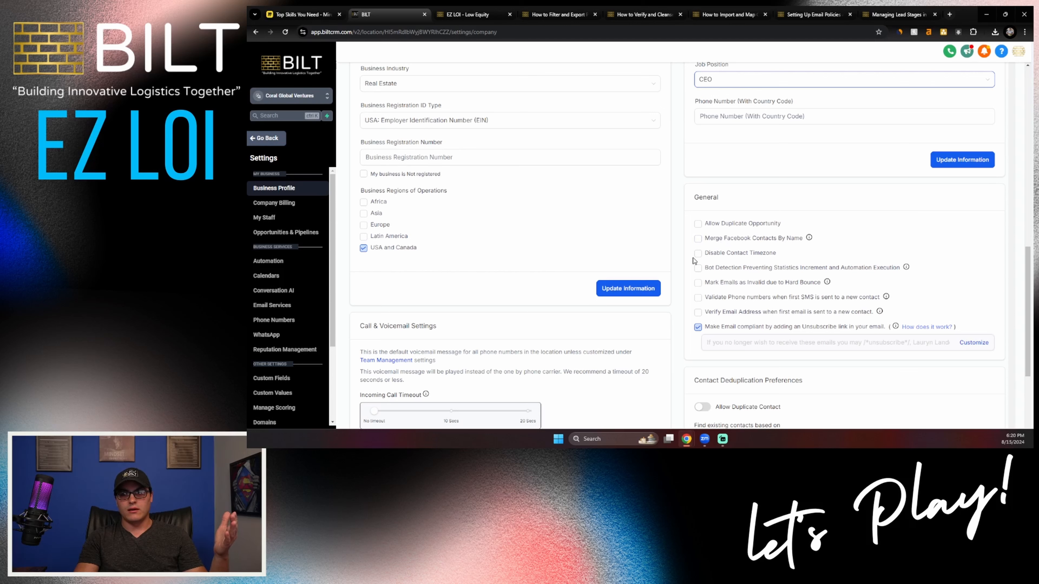
left_click(698, 297)
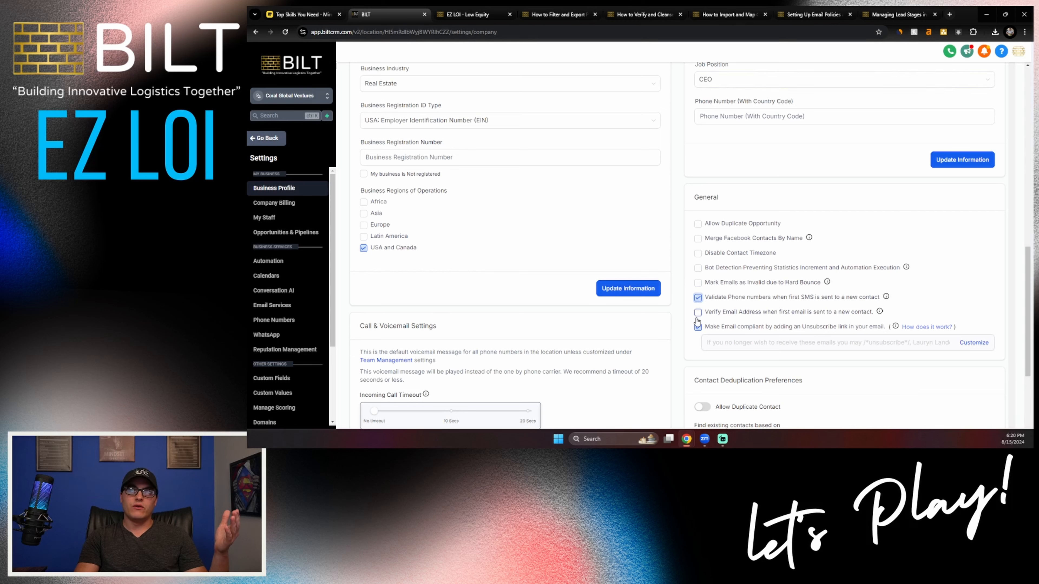
left_click(698, 312)
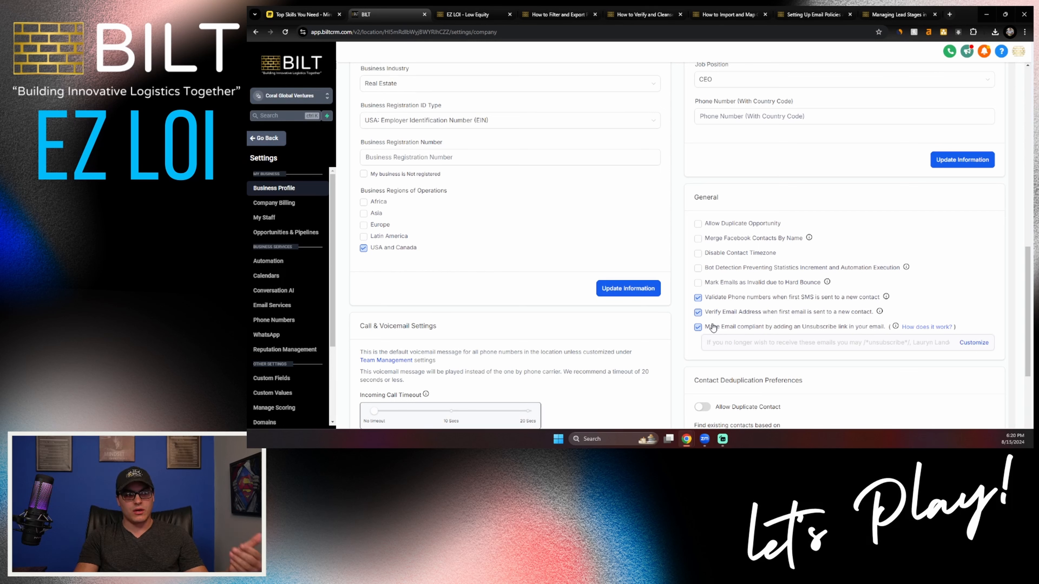
mouse_move(886, 299)
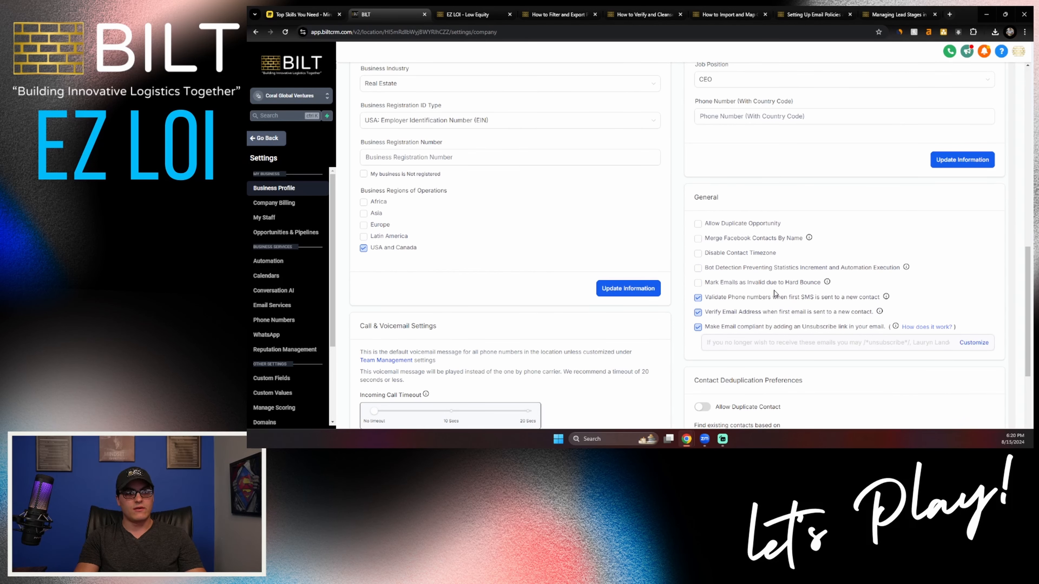
Step: Review the contact deduplication preferences and enable missed call text back
scroll(774, 290, "down", 2)
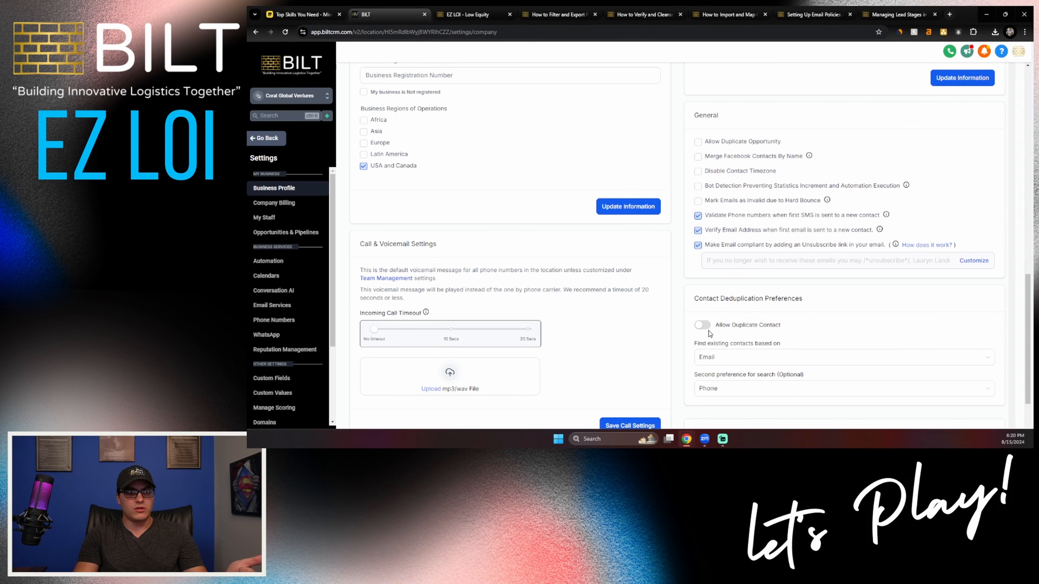
scroll(710, 333, "down", 2)
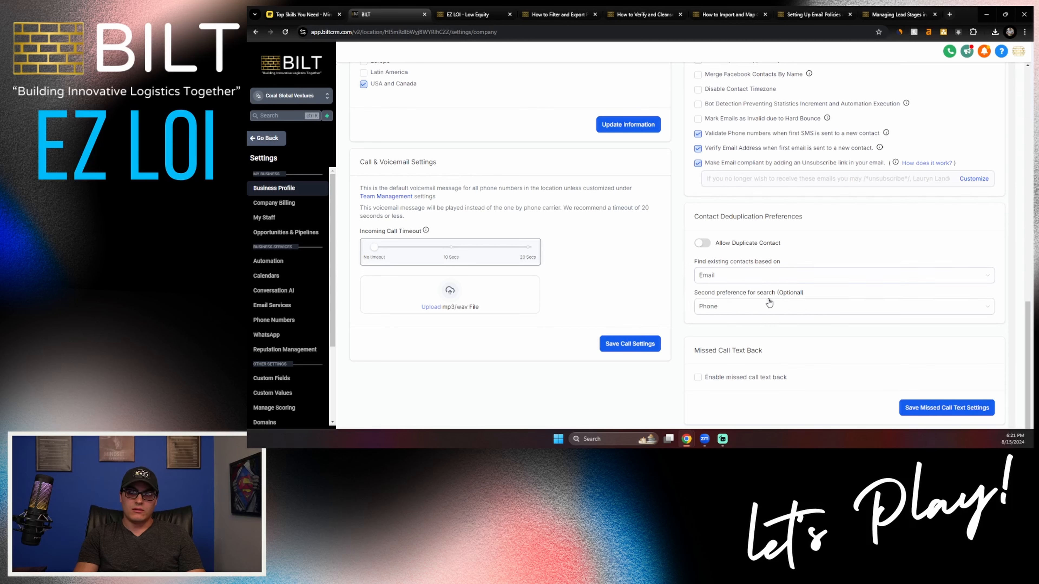
scroll(762, 309, "down", 1)
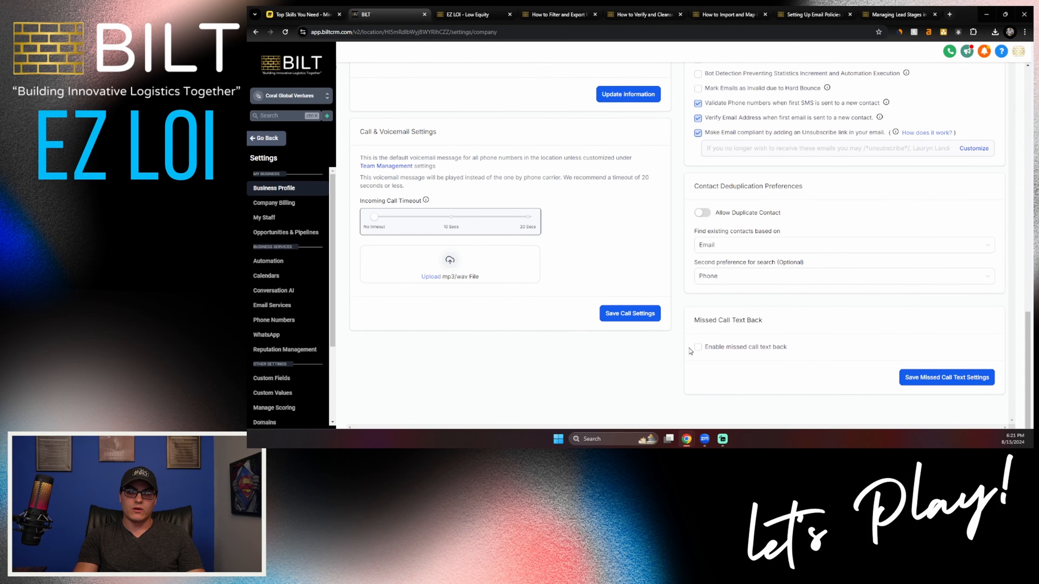
left_click(698, 347)
left_click_drag(700, 373, 946, 381)
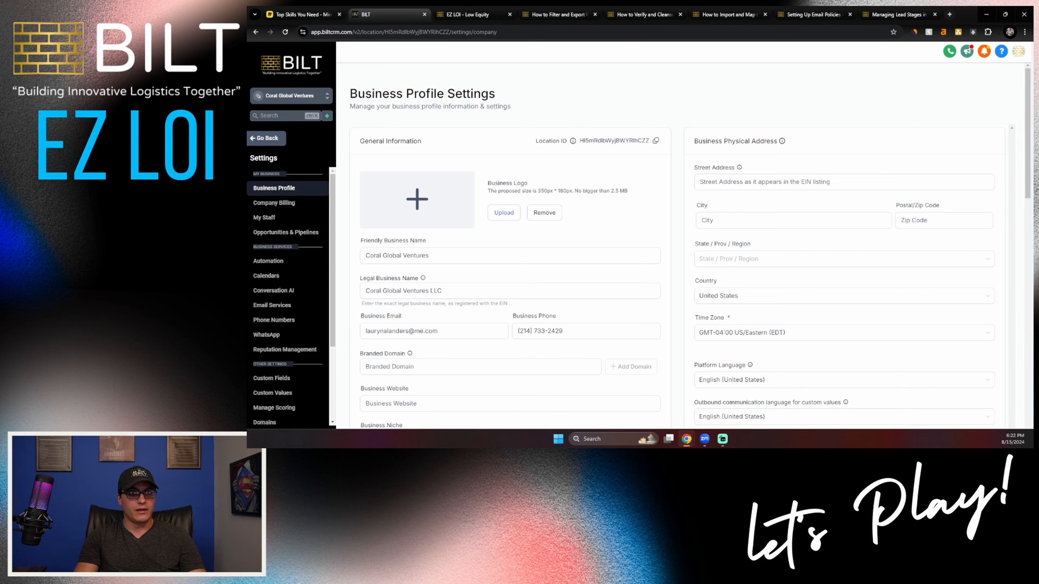
scroll(679, 266, "down", 2)
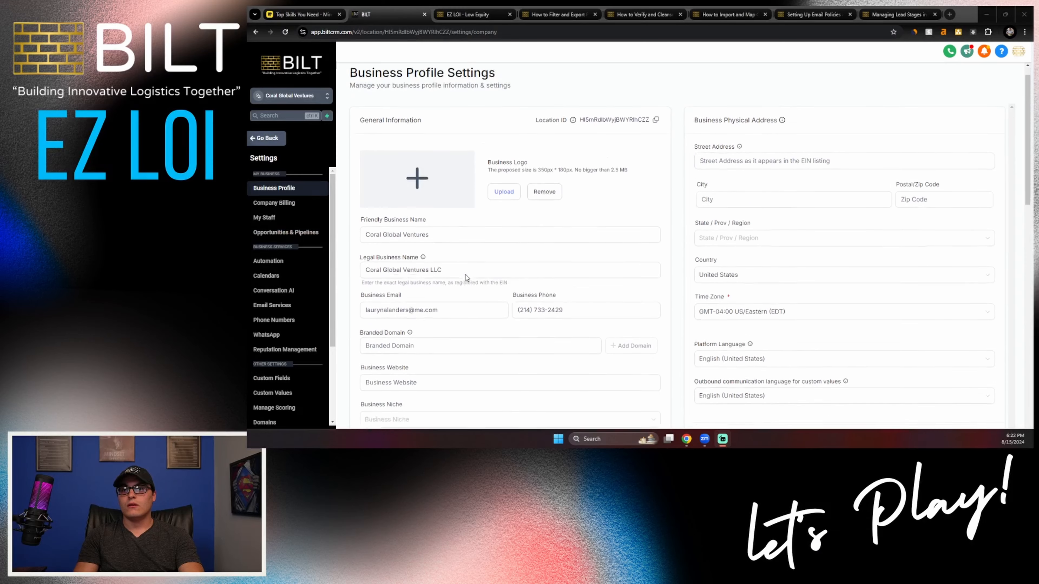
scroll(467, 278, "down", 1)
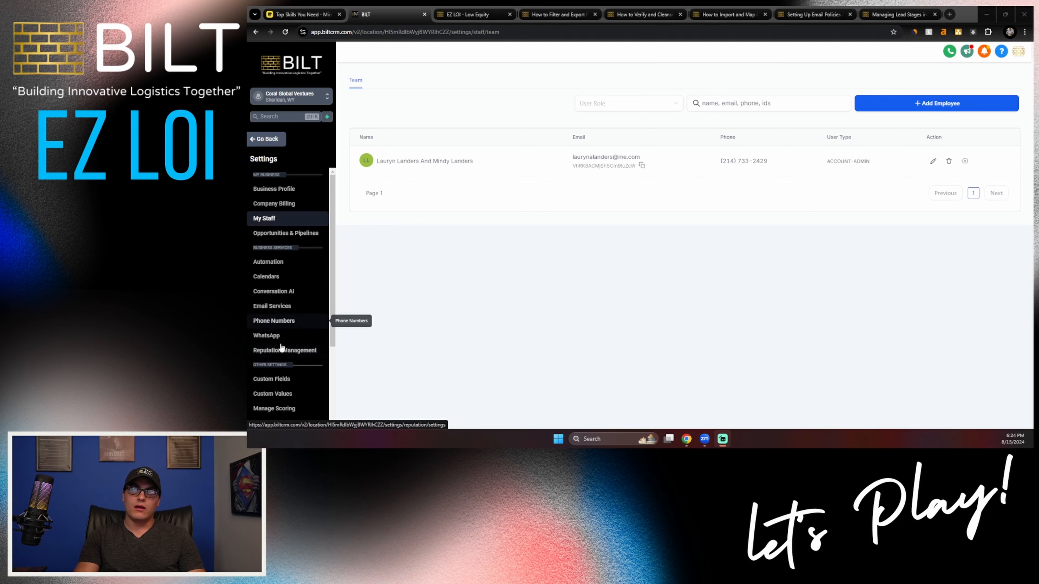
Step: In the Domains settings, start connecting the business's house-buying .com domain and bring up the DNS records for adding it manually
scroll(282, 350, "down", 2)
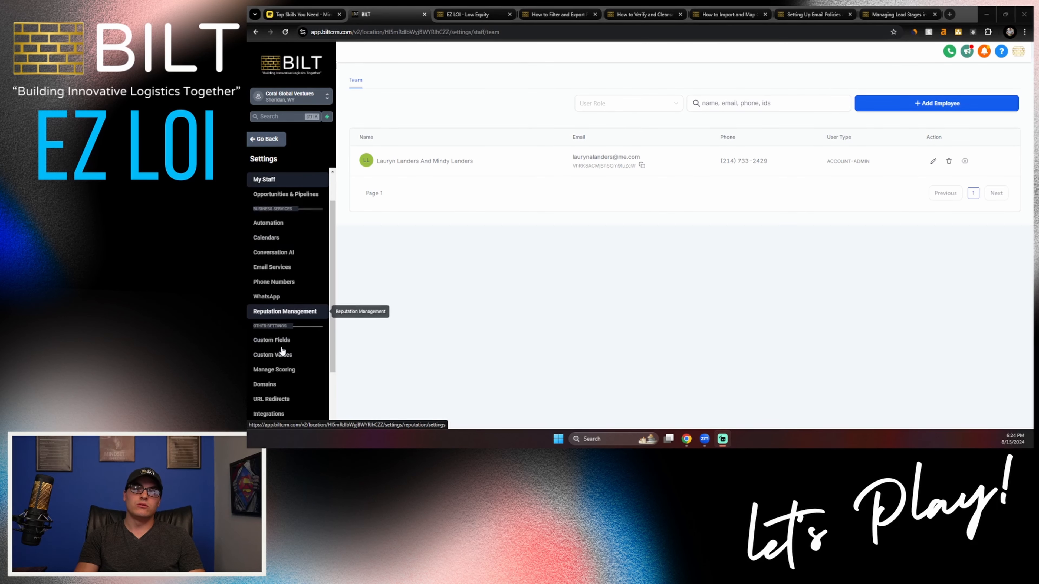
left_click(282, 347)
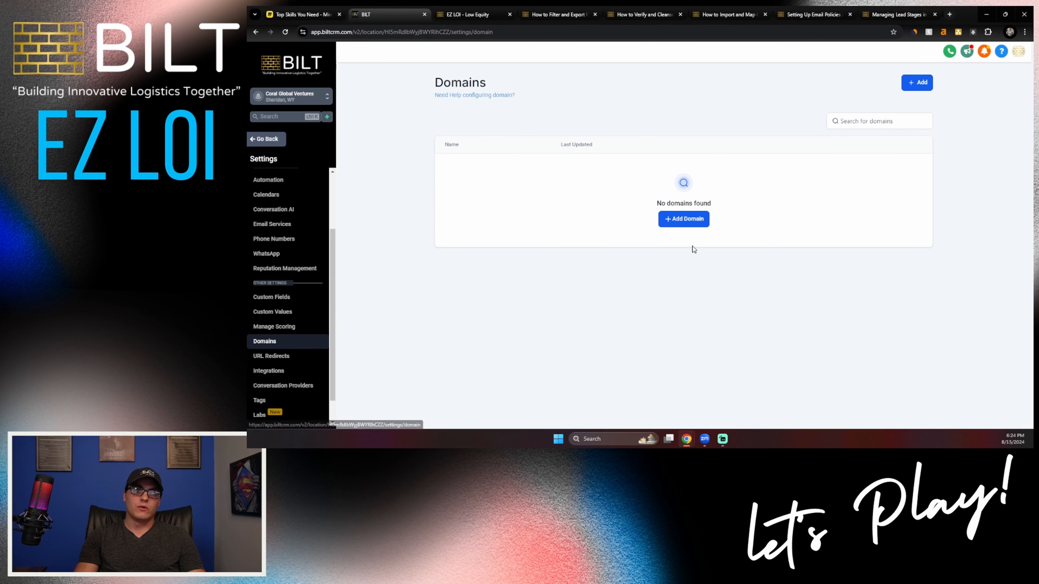
left_click(684, 219)
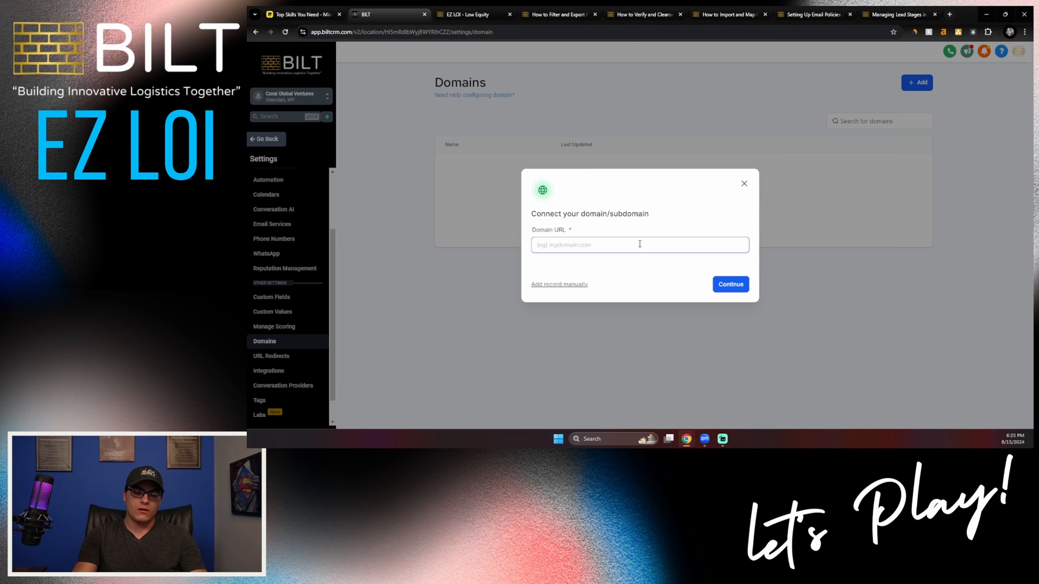
left_click(640, 244)
type("laurynbuys")
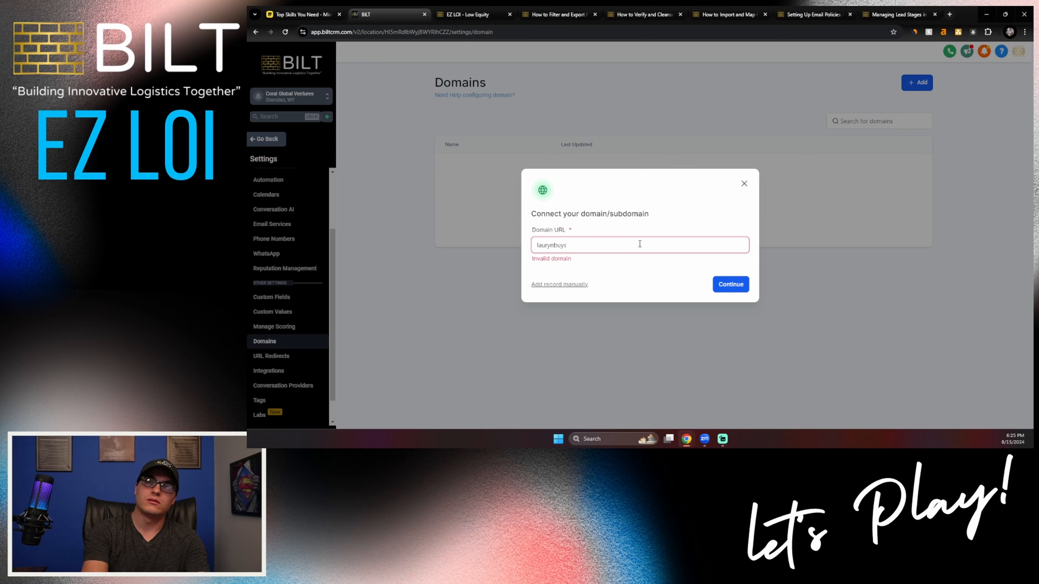
type("houses.com")
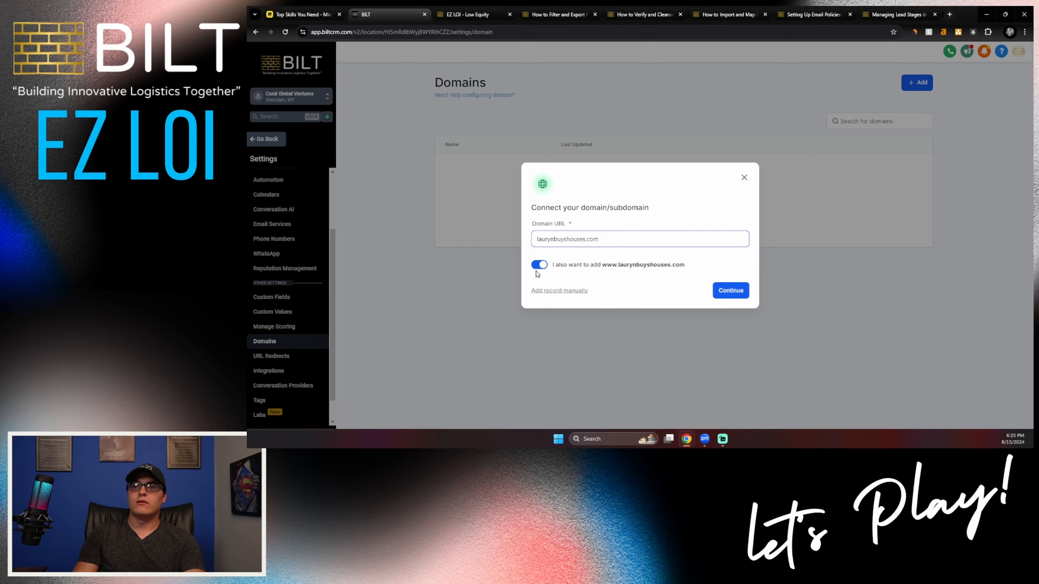
left_click(580, 291)
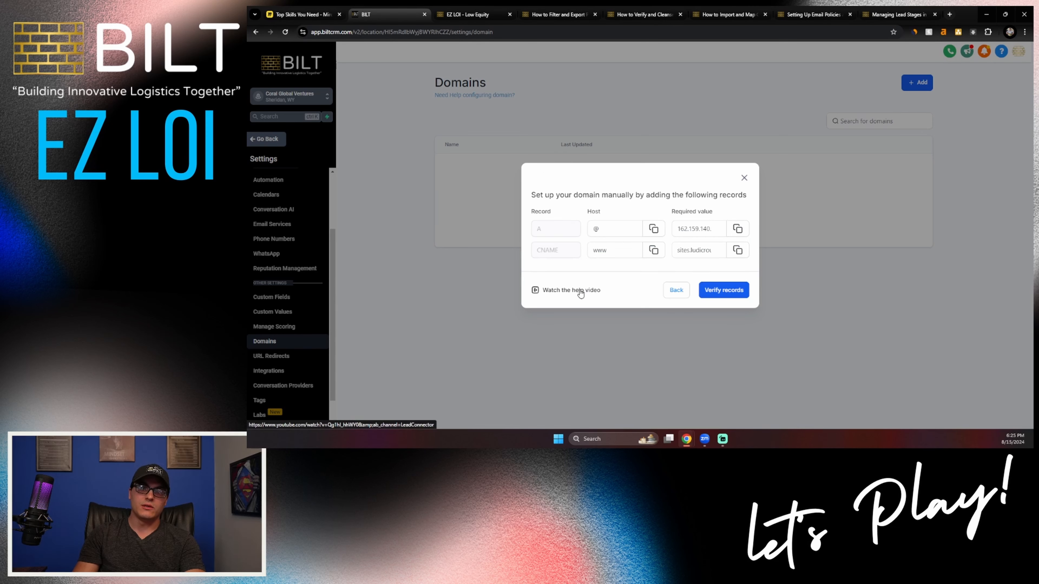
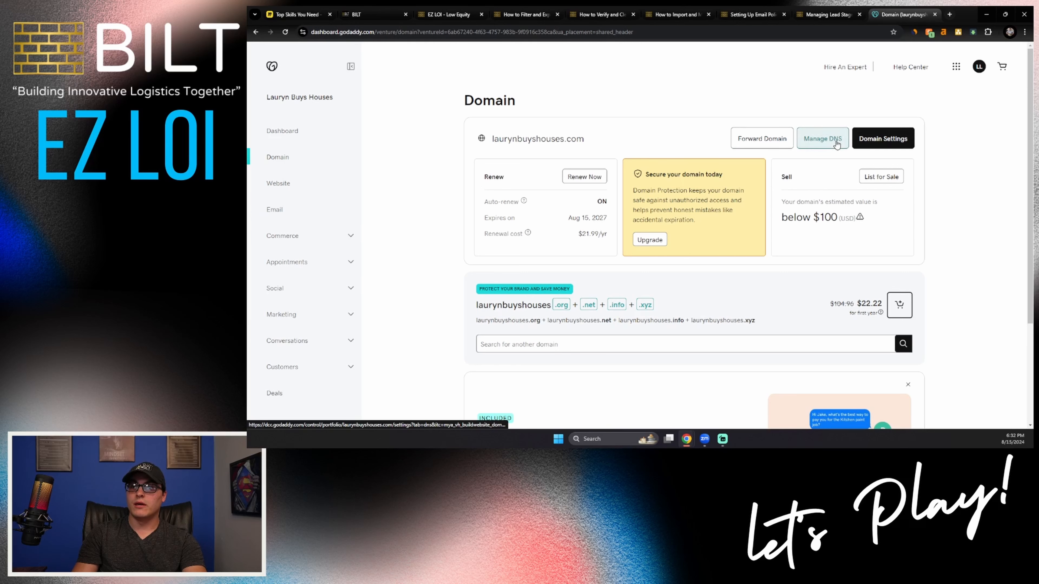
Step: In GoDaddy, open DNS management for the business's domain, accept the cookies, and review the existing DNS records
left_click(830, 145)
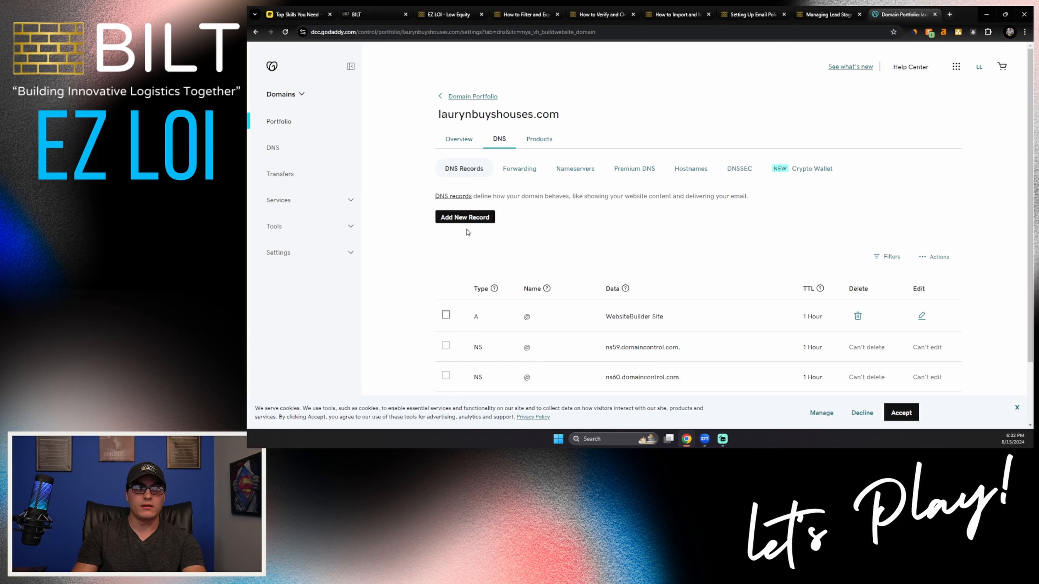
scroll(468, 232, "down", 2)
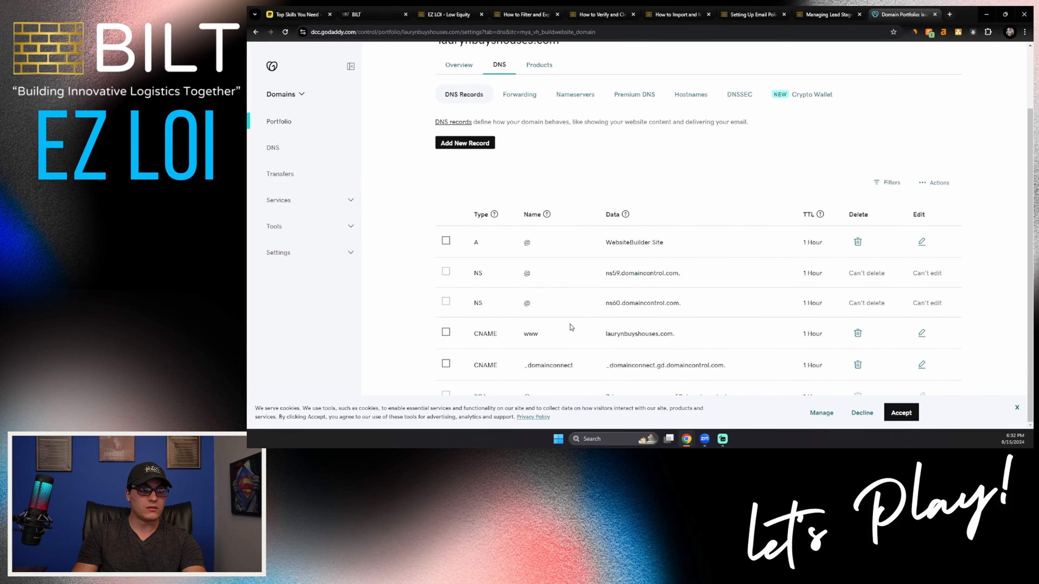
left_click(901, 413)
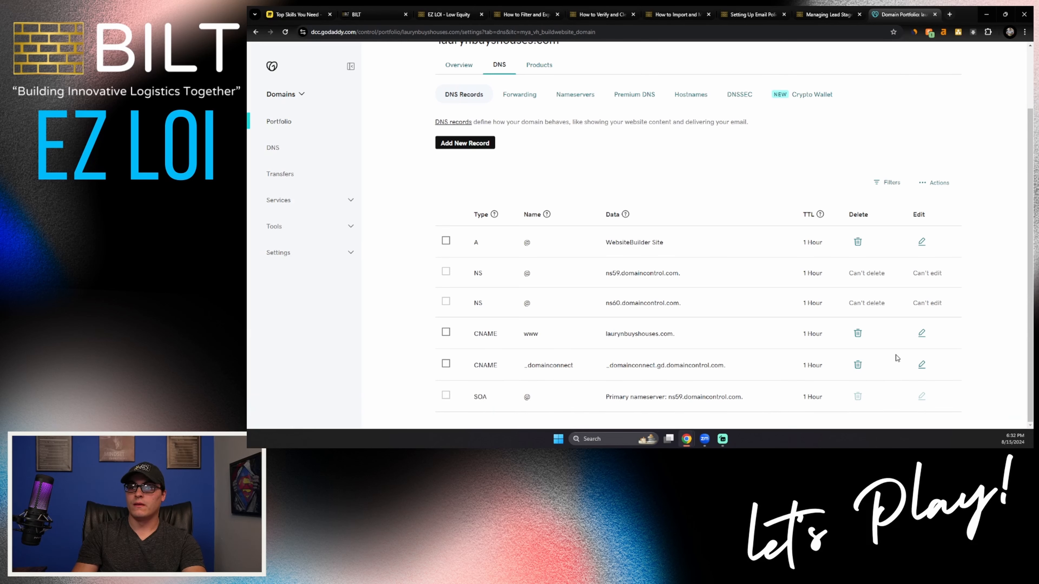
left_click_drag(601, 235, 680, 391)
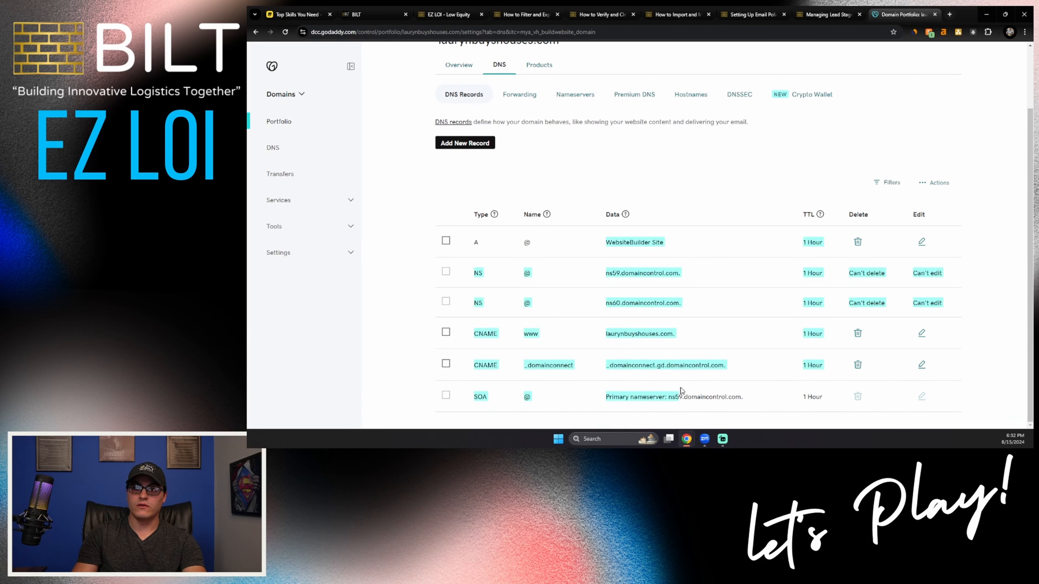
left_click(674, 349)
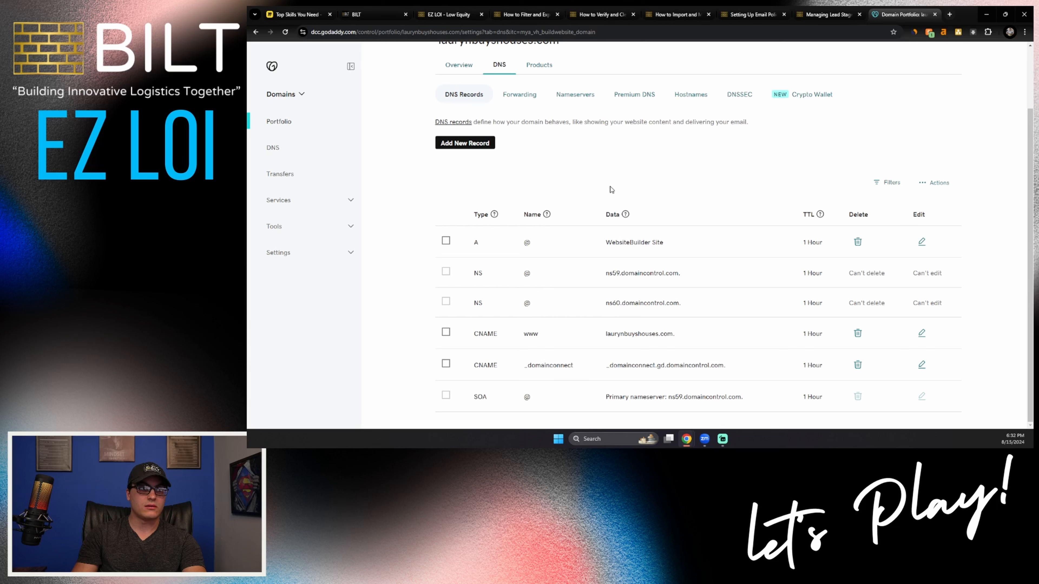
Step: Start a new DNS record for the domain with type A and name @
left_click(464, 143)
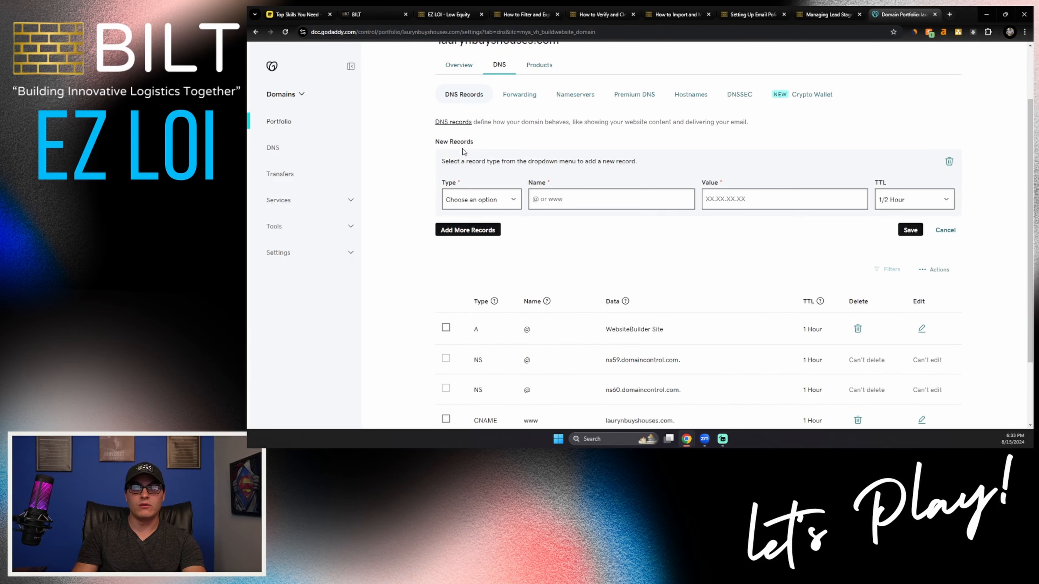
left_click(512, 192)
left_click(466, 217)
left_click(602, 196)
left_click(565, 198)
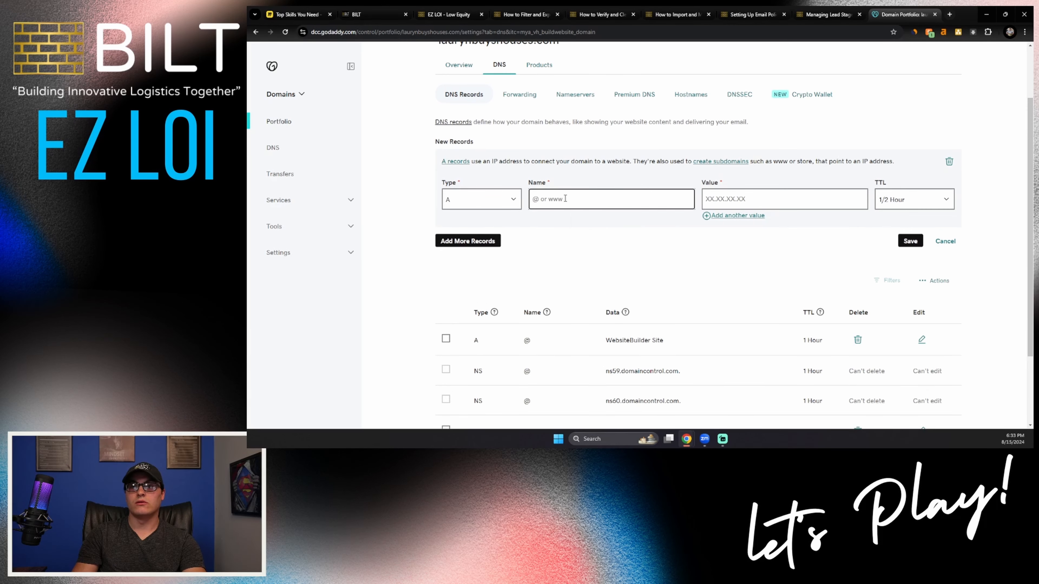
type("@")
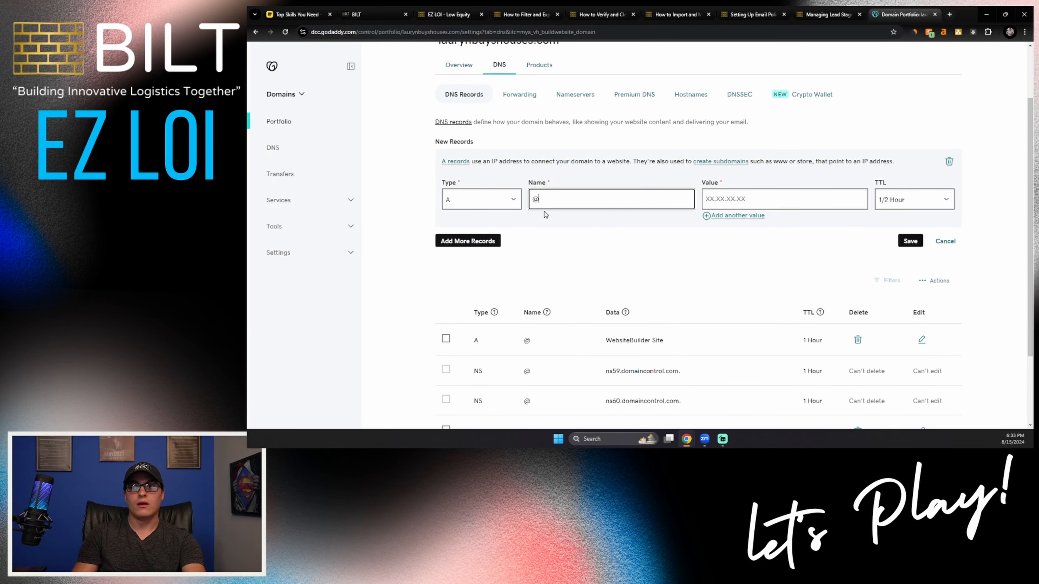
left_click(556, 224)
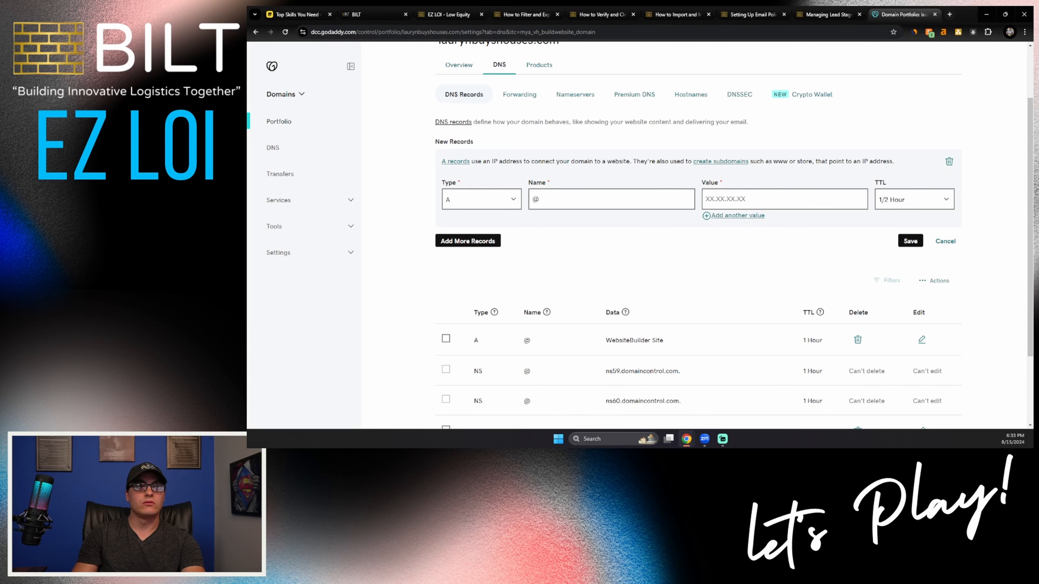
Step: Copy the A record's required value from the BILT CRM and enter 162.159.140.166 as the new A record's value in GoDaddy
left_click(368, 14)
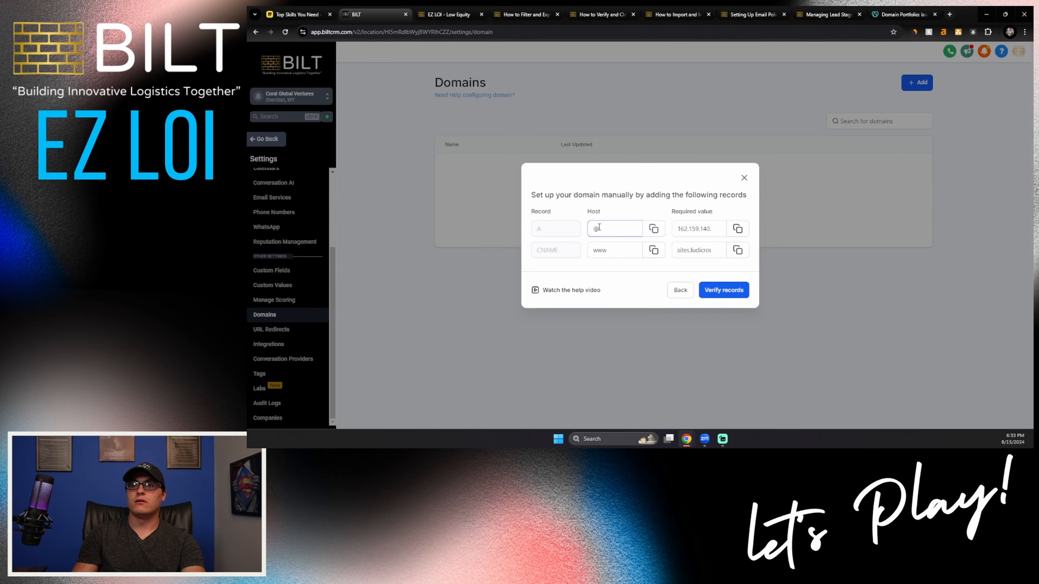
left_click(737, 229)
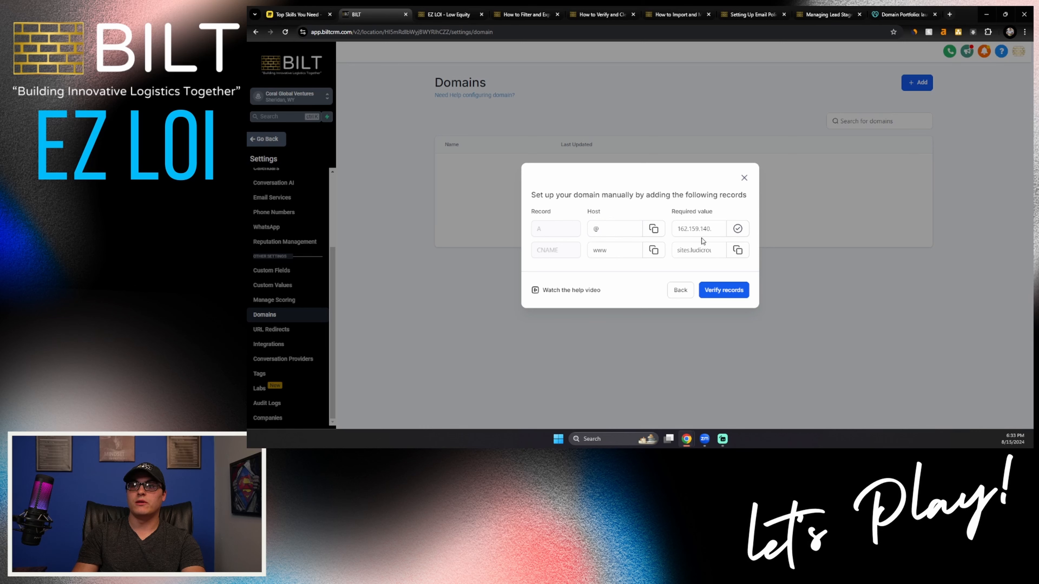
left_click_drag(675, 227, 726, 233)
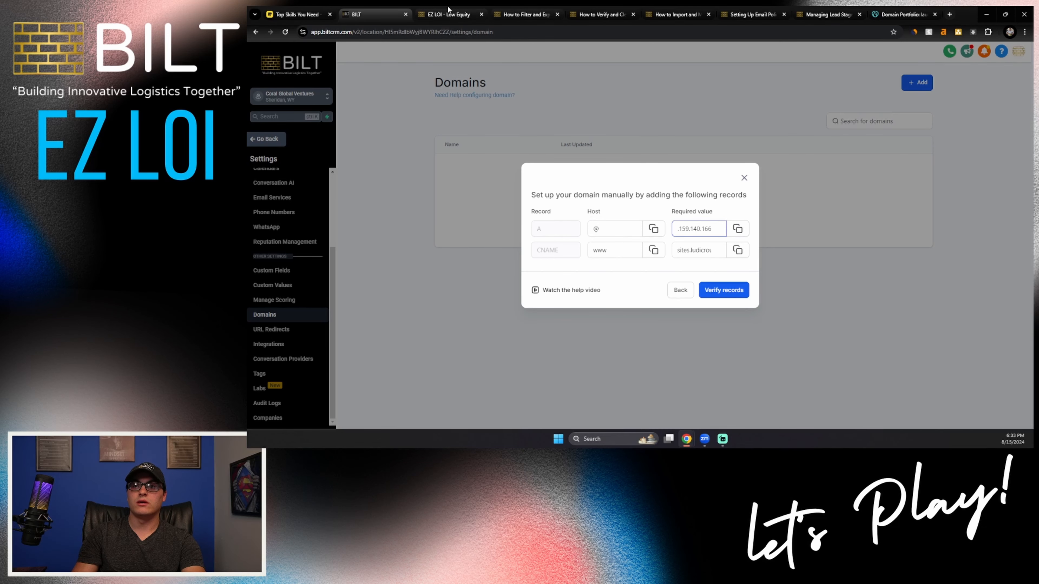
left_click(902, 15)
left_click(737, 198)
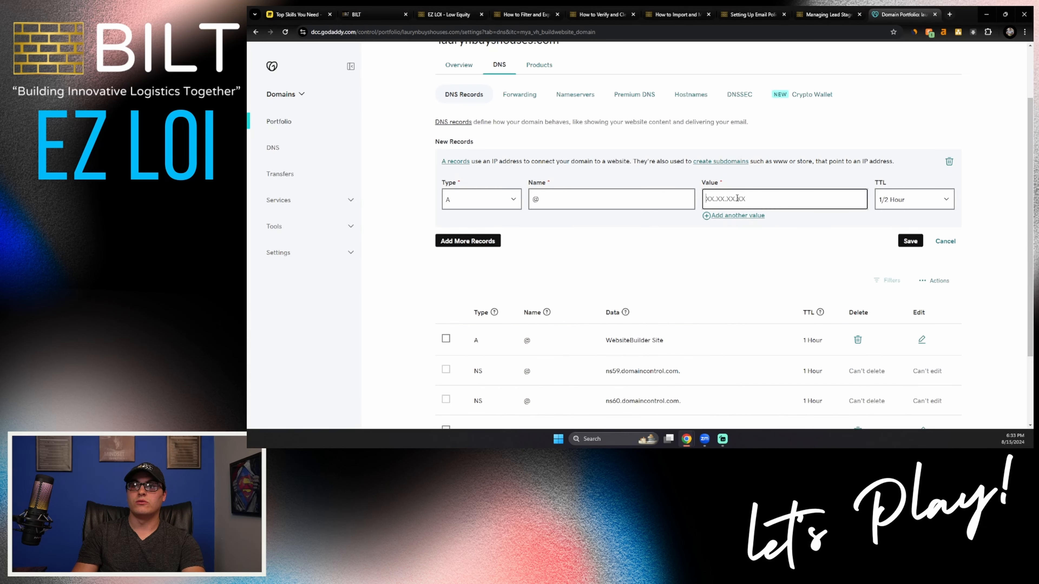
key("ctrl+v")
Step: Add a second new record in GoDaddy with type CNAME and name www, following the host given in the BILT CRM
left_click(476, 241)
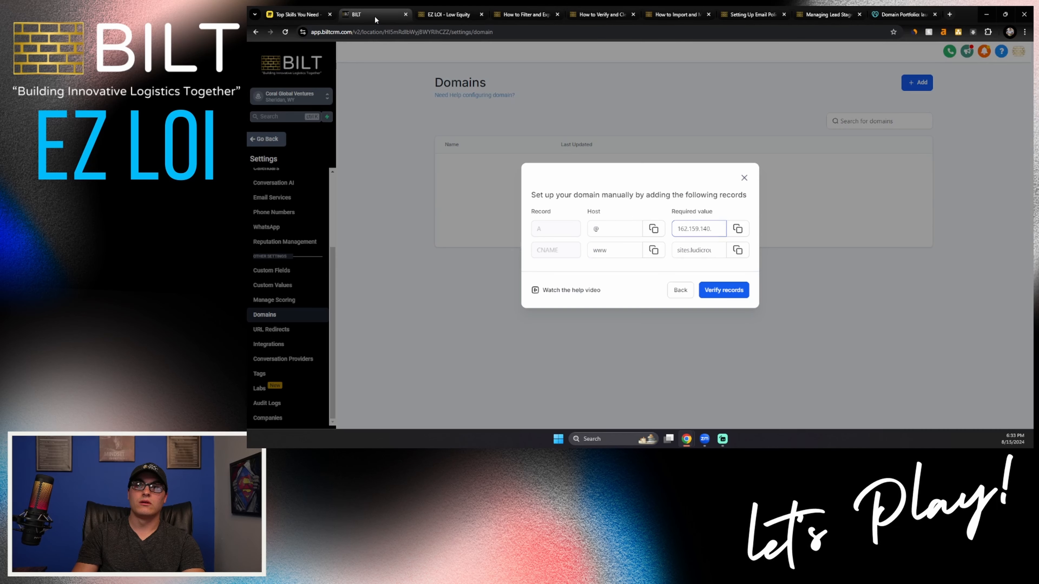
left_click(360, 14)
left_click(654, 253)
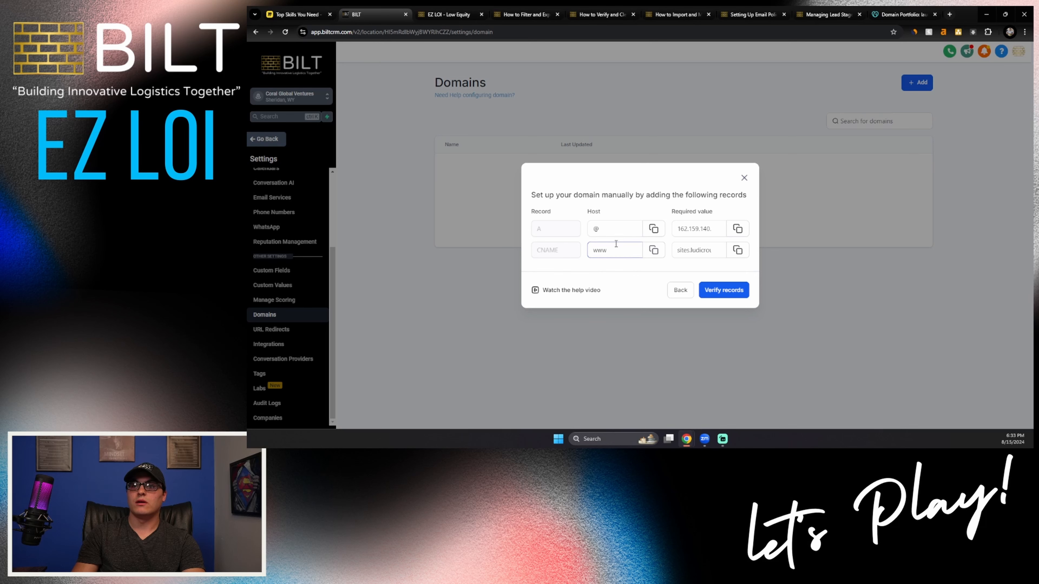
left_click(892, 16)
left_click(458, 289)
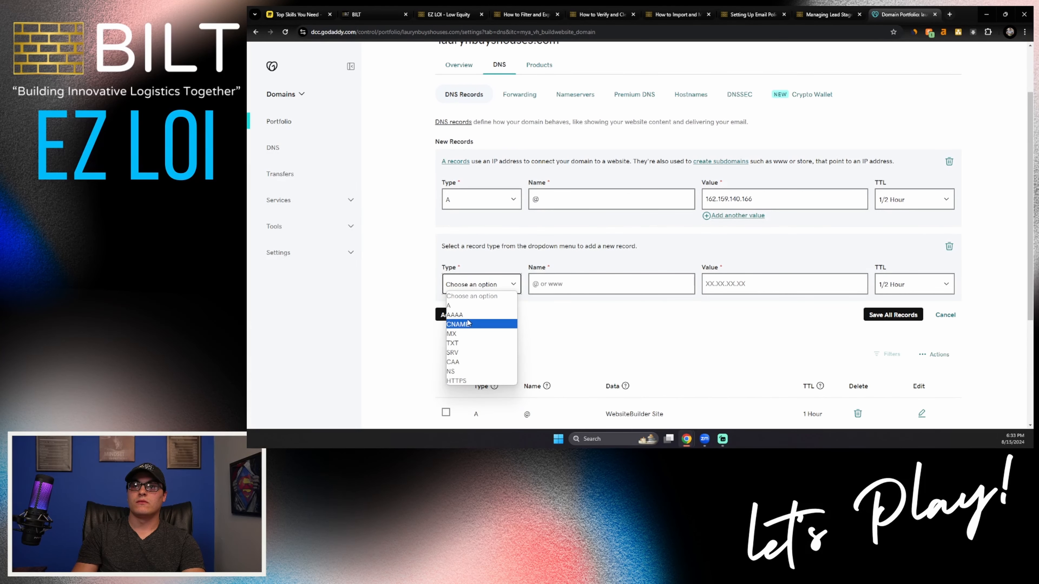
left_click(458, 324)
left_click(594, 283)
left_click(623, 325)
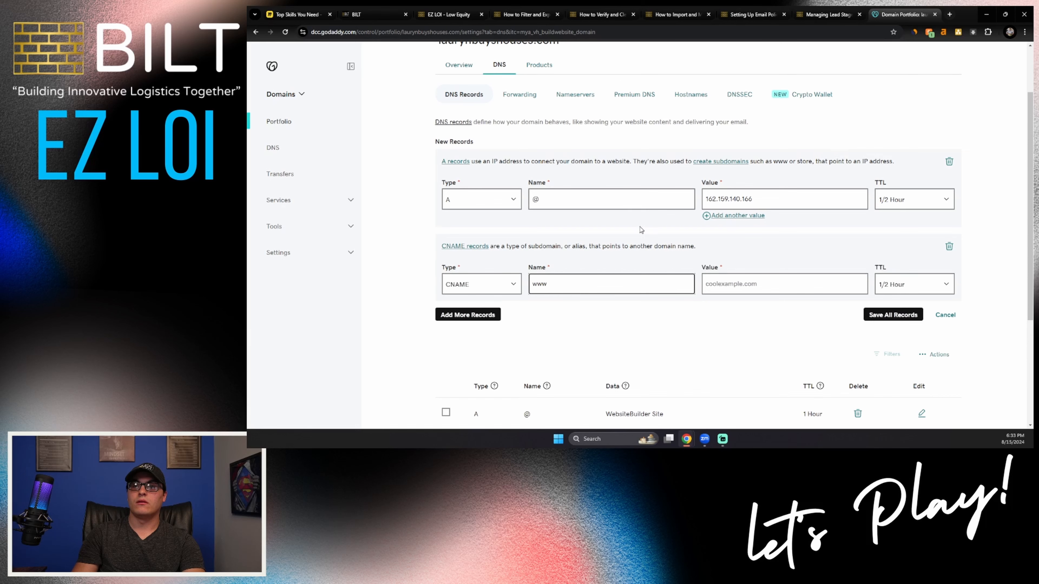
Step: Copy the CNAME's required value from the BILT CRM, enter sites.ludicrous.cloud as the www record's value in GoDaddy, and save all new records
left_click(381, 21)
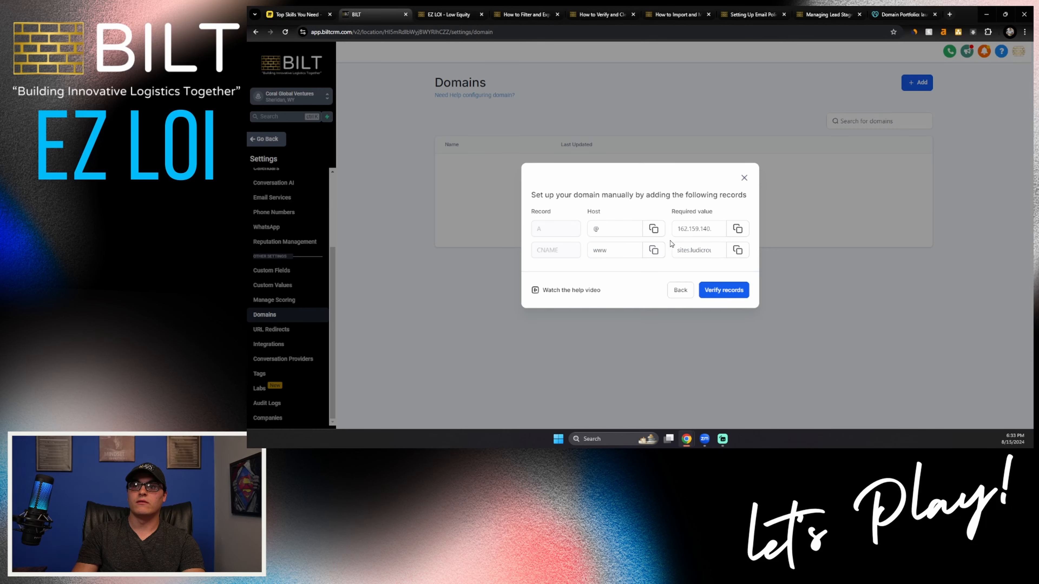
left_click(736, 251)
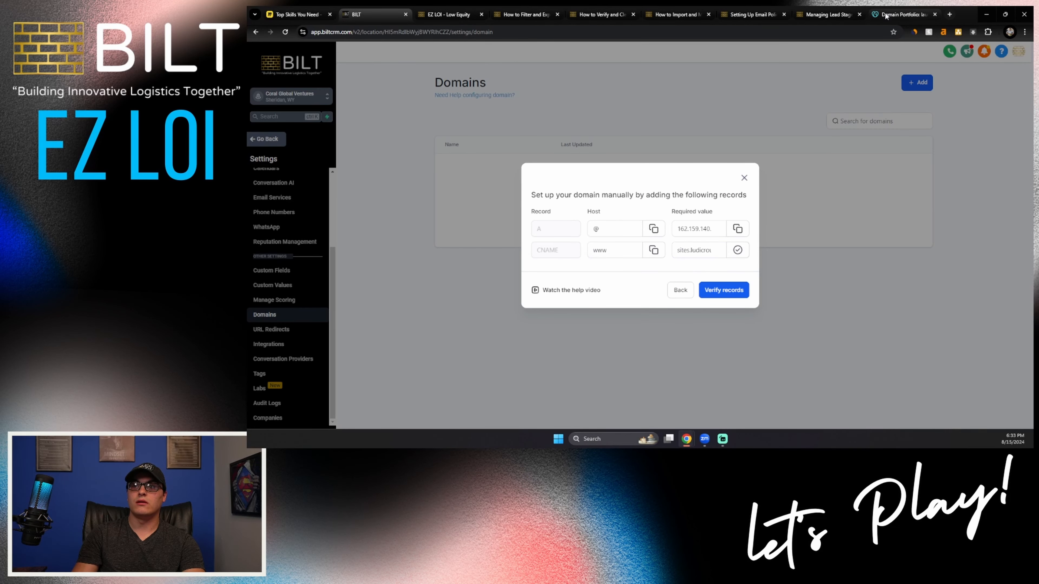
left_click(902, 14)
left_click(730, 283)
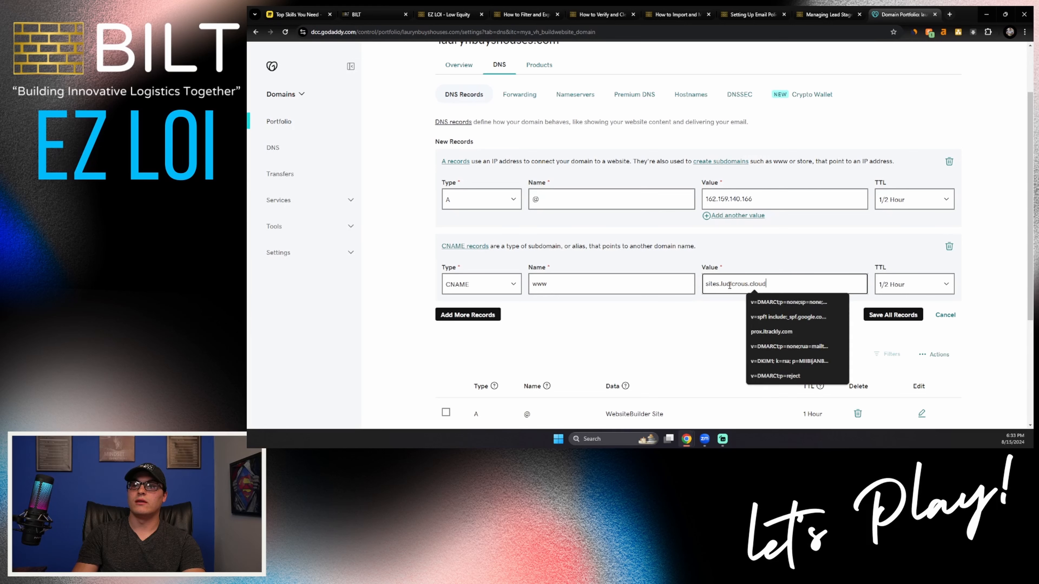
key("ctrl+v")
left_click(735, 307)
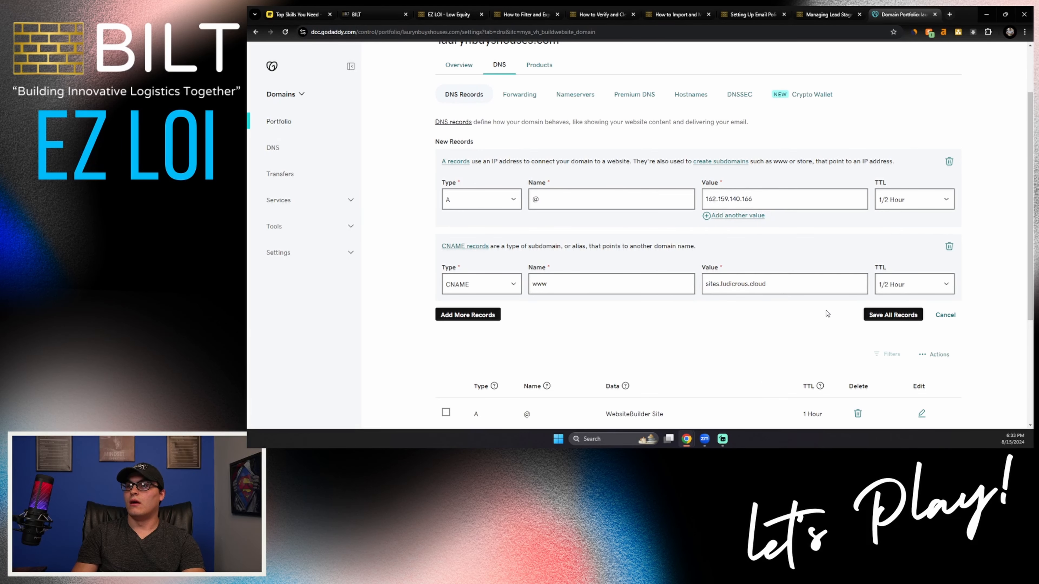
left_click(883, 323)
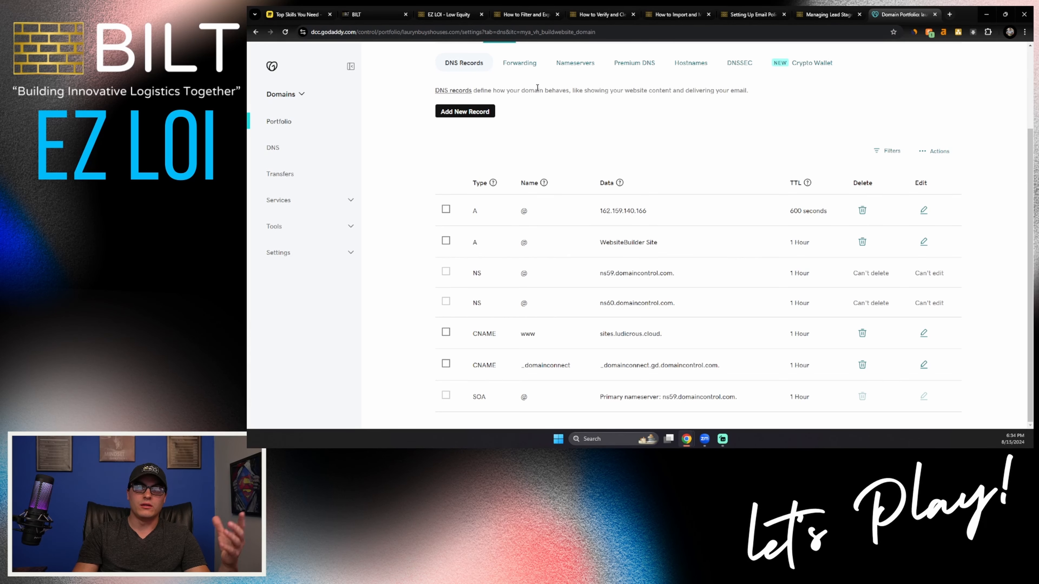
Step: Switch to the BILT CRM and try to verify the domain's A and CNAME records
left_click(378, 17)
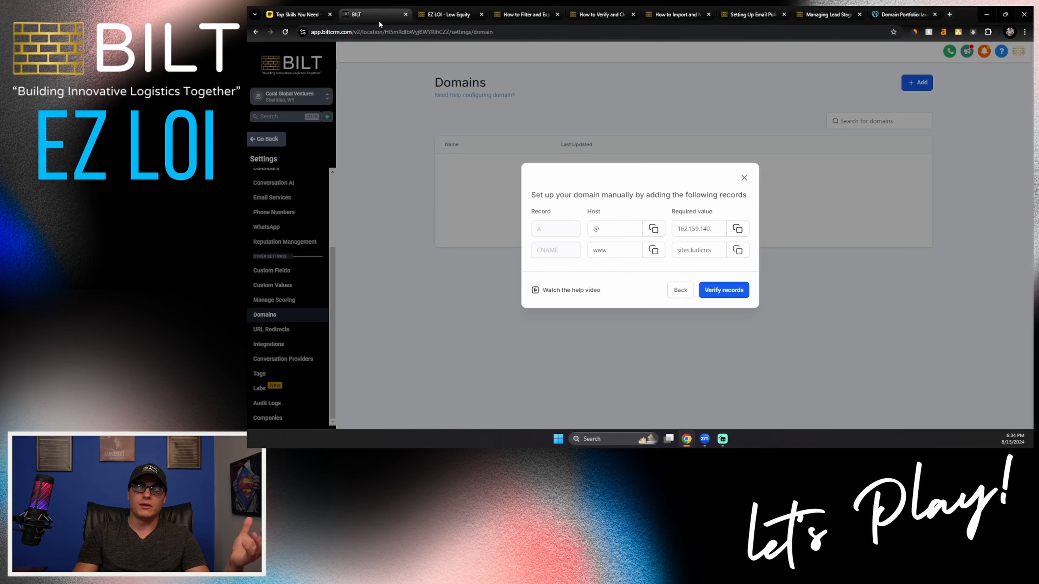
left_click(727, 301)
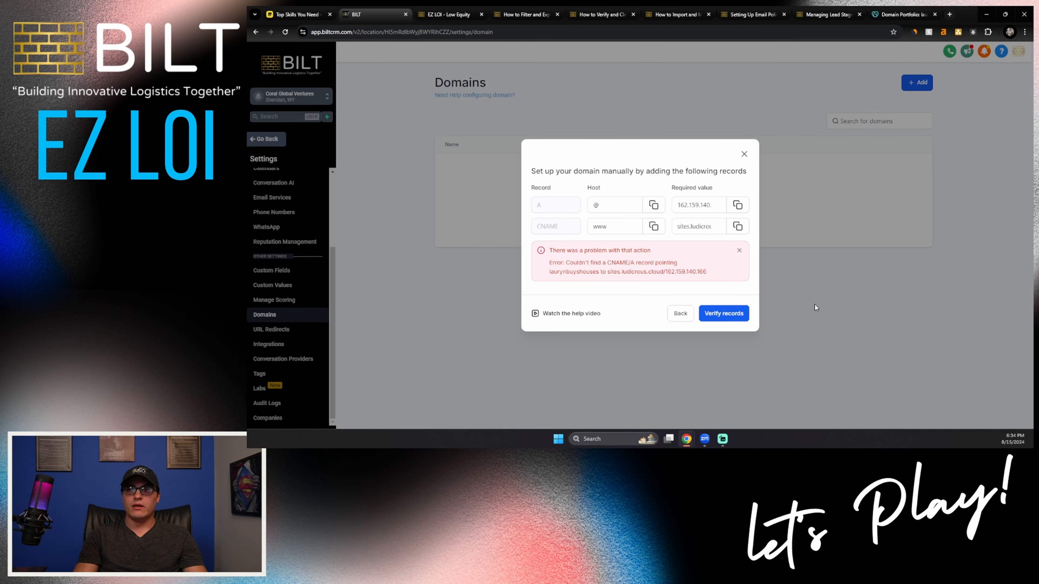
left_click(731, 314)
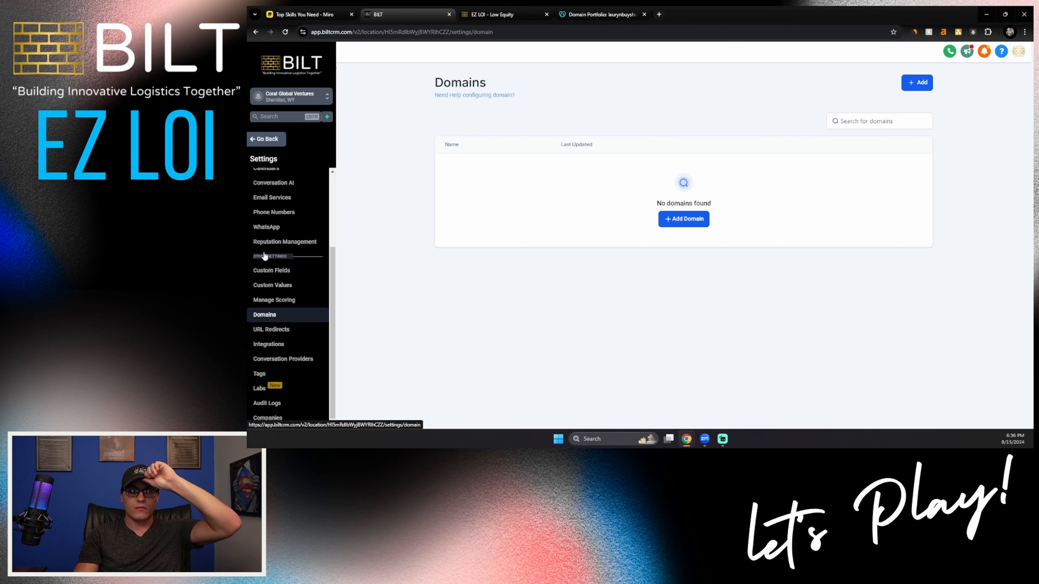
Step: Check the saved A record's IP address in the GoDaddy DNS records list, and return to the BILT CRM
left_click(591, 17)
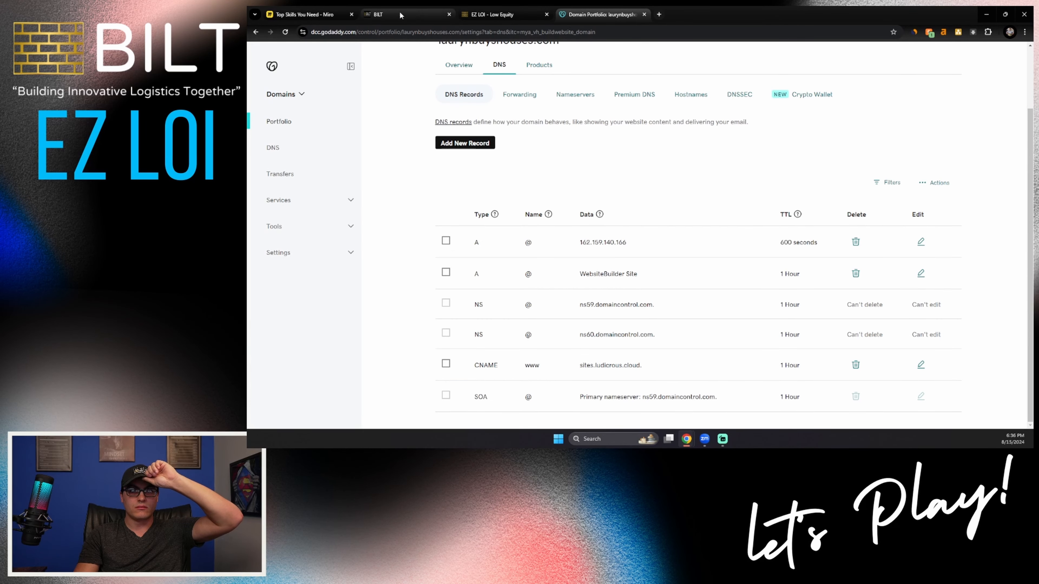
left_click_drag(579, 242, 626, 243)
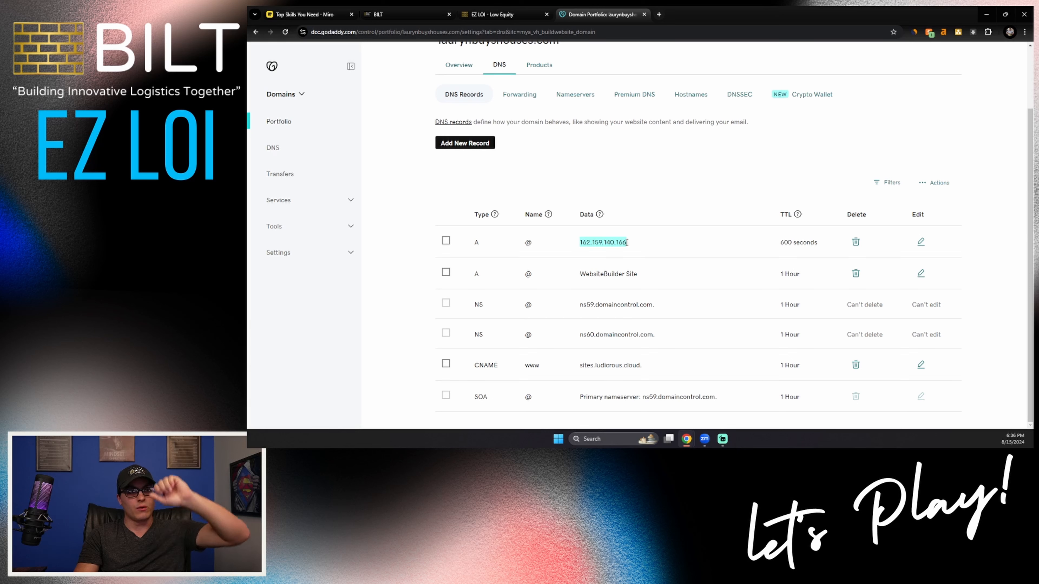
left_click(392, 16)
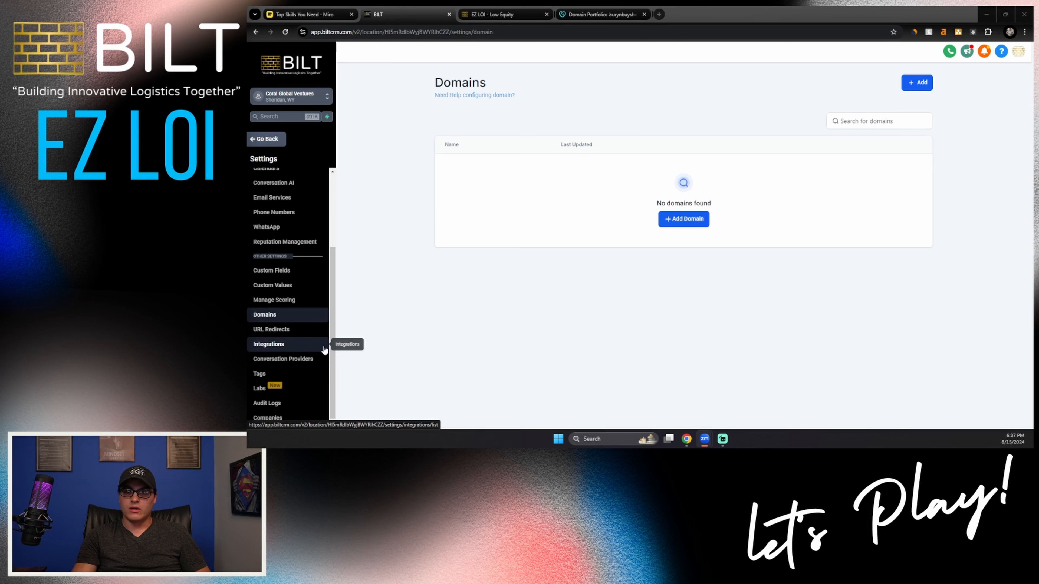
Step: In the email services settings, add the dedicated sending domain lc.laurynbuyshouses.com and continue to its manual DNS record setup
left_click(275, 200)
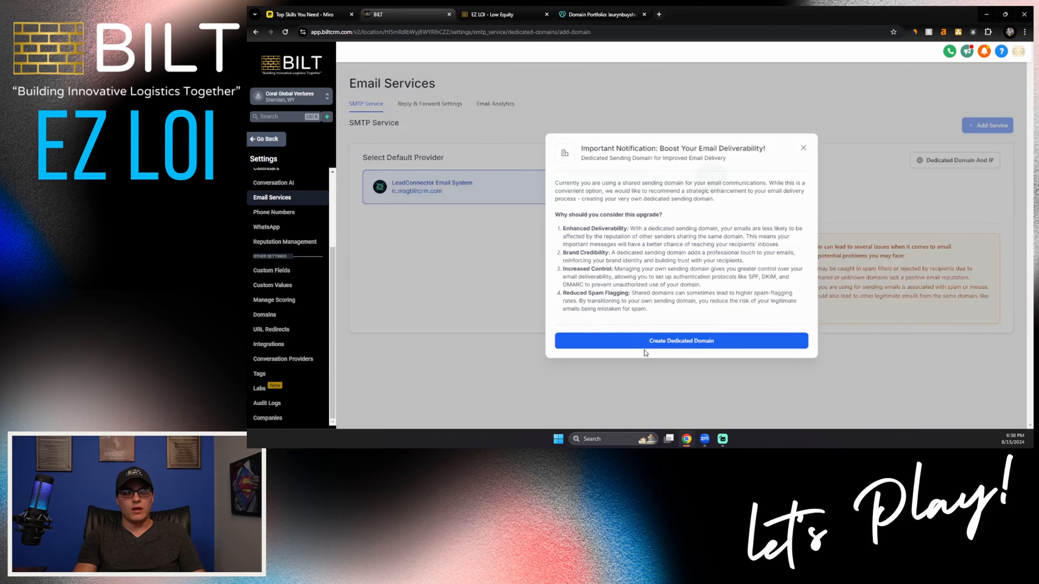
left_click(645, 351)
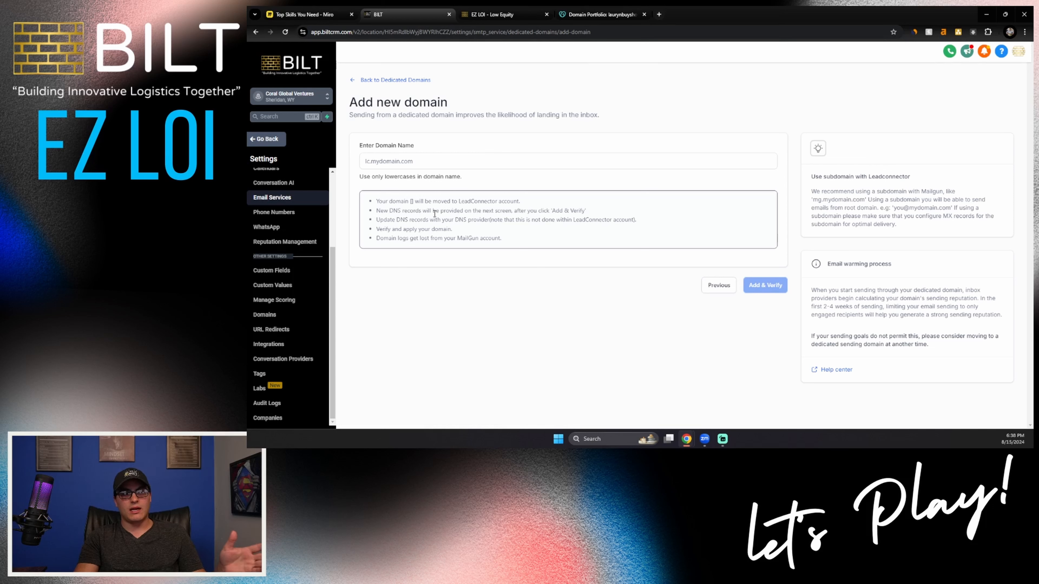
left_click(409, 166)
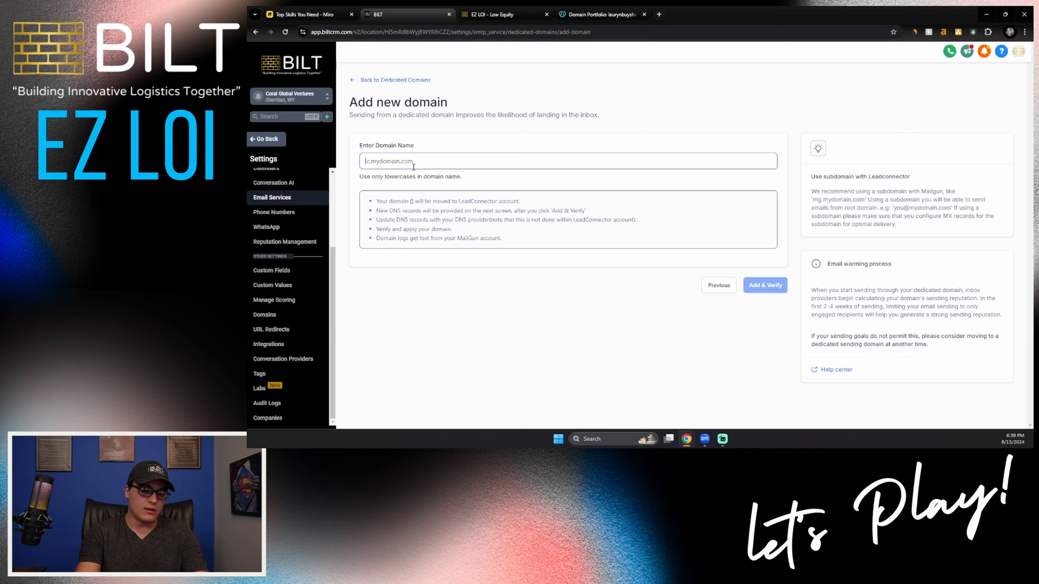
type("lc")
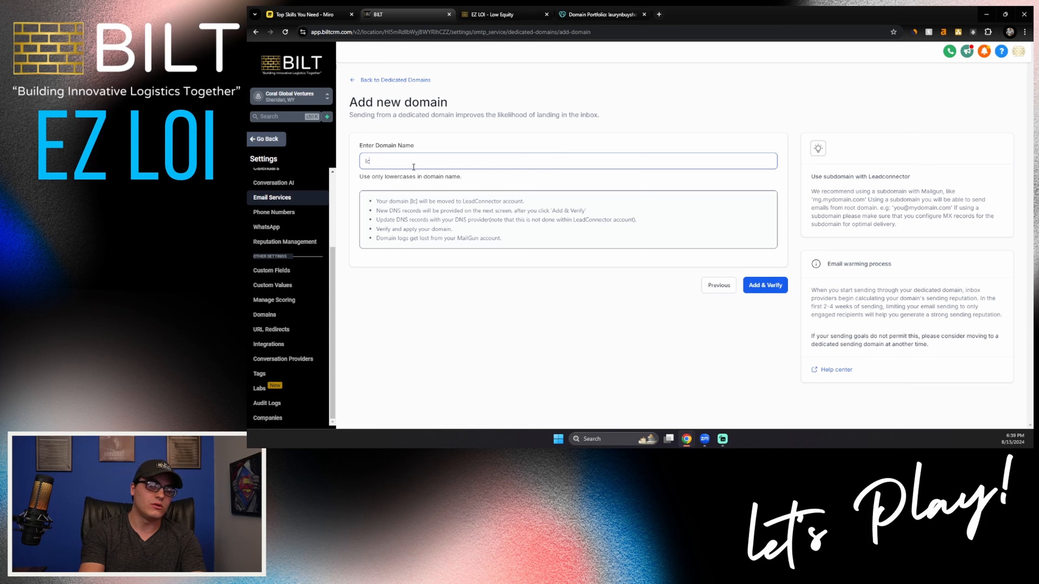
type(".")
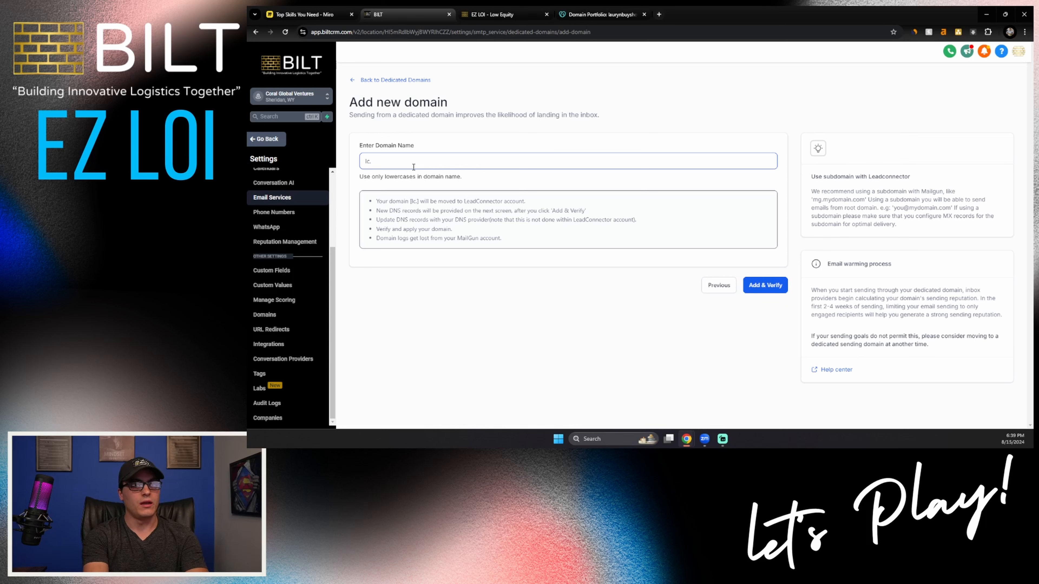
key("ctrl+v")
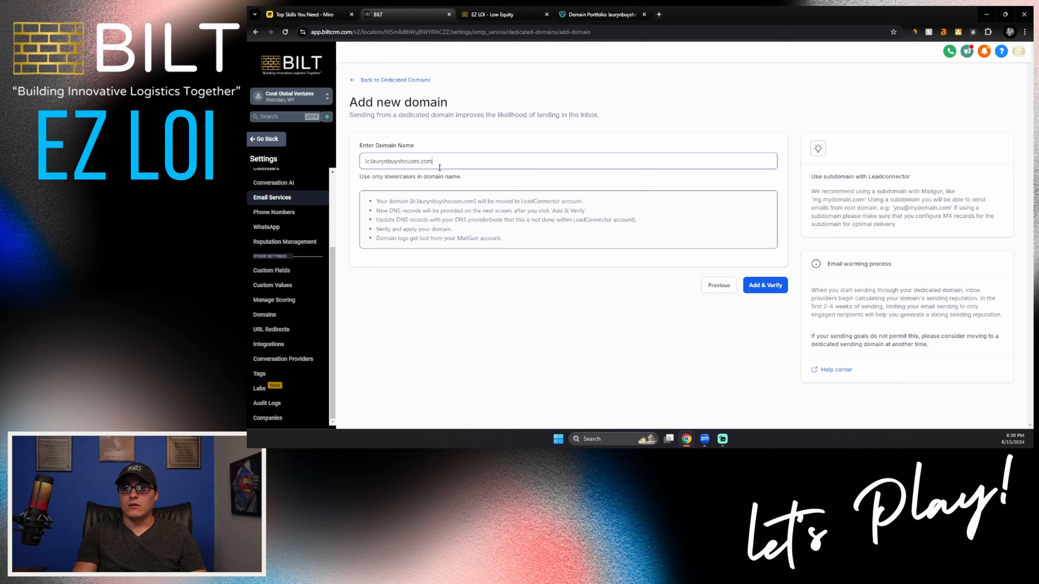
left_click(762, 287)
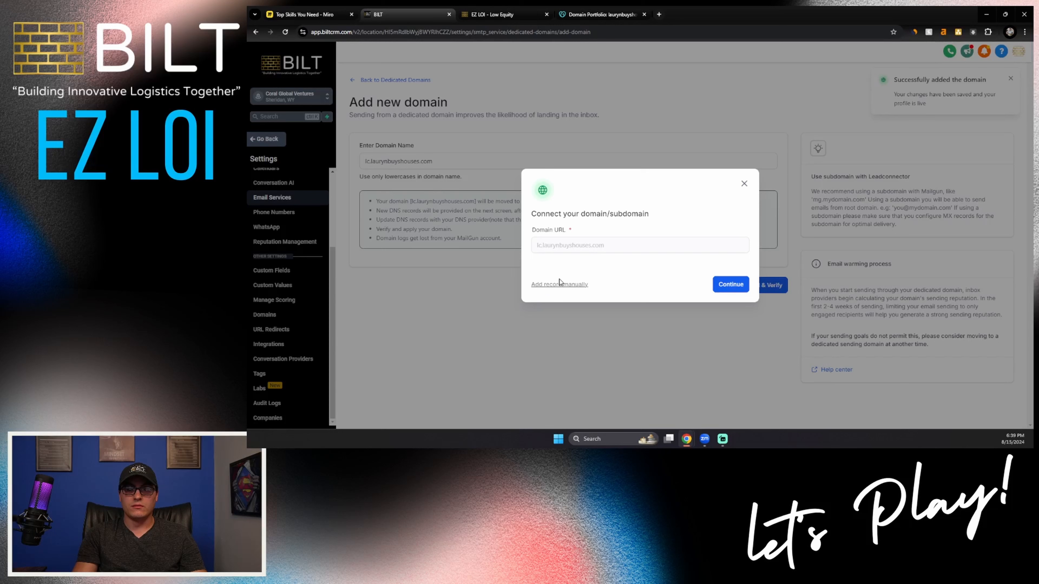
left_click(559, 283)
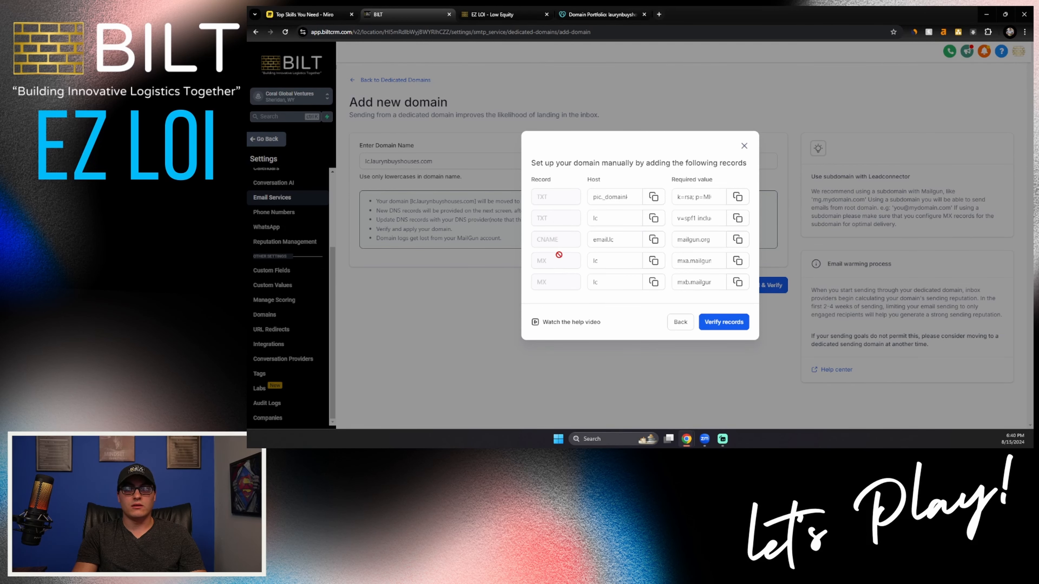
Step: Switch to GoDaddy and add two new DNS records for the domain, both with type TXT
left_click(585, 14)
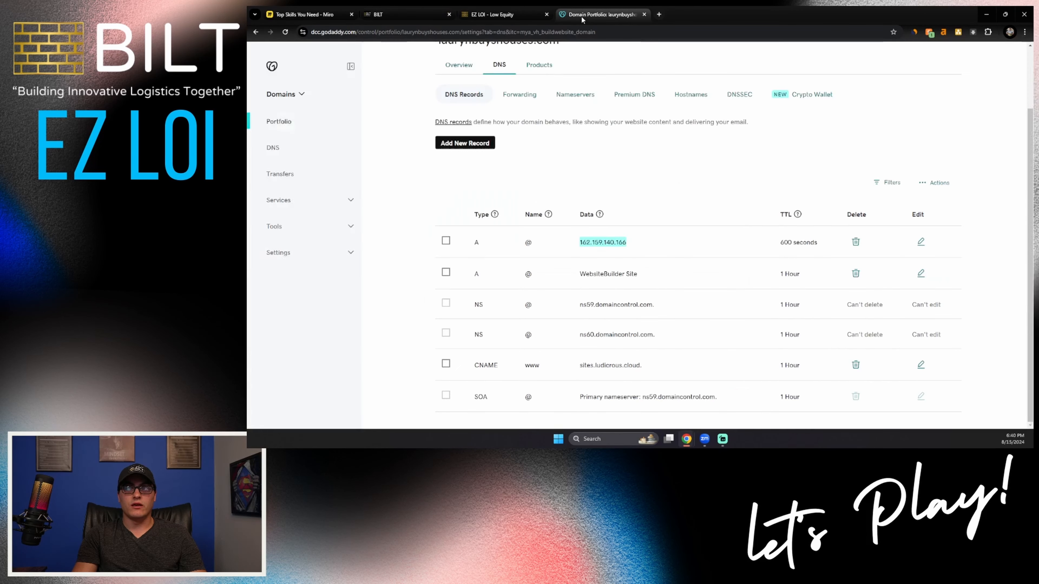
left_click(470, 147)
left_click(483, 200)
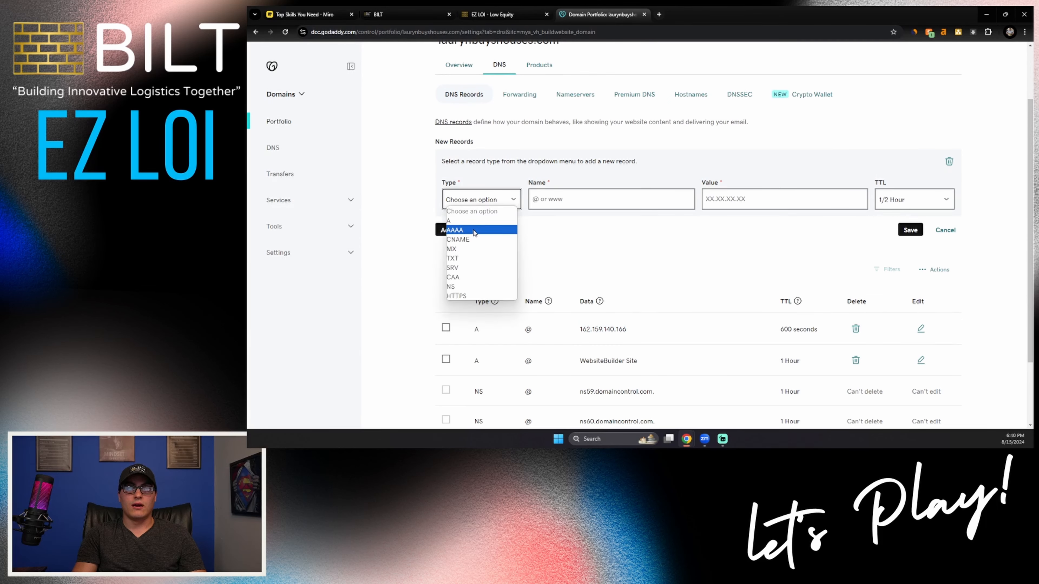
left_click(462, 254)
left_click(467, 231)
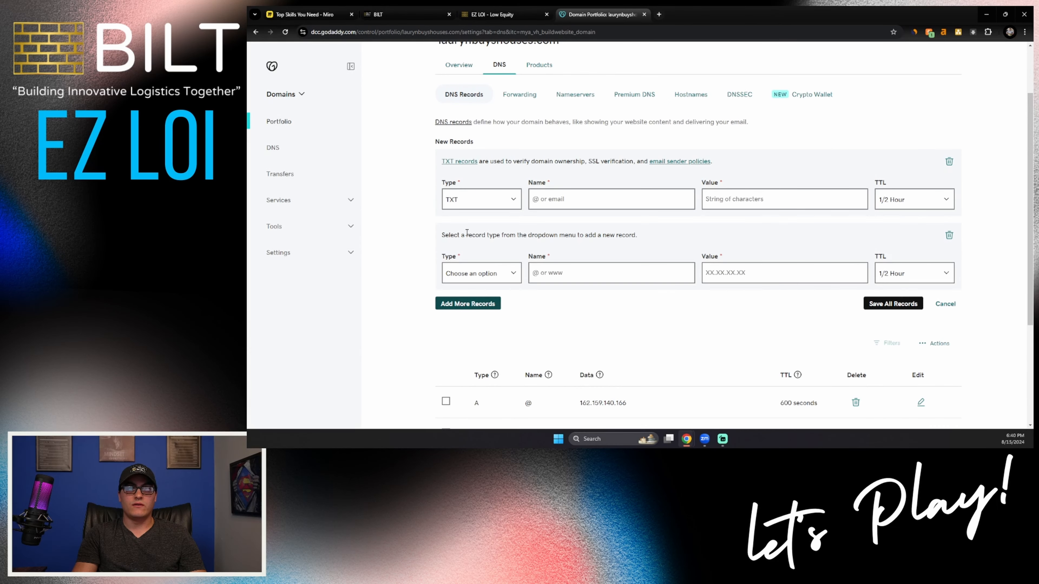
left_click(480, 272)
left_click(475, 328)
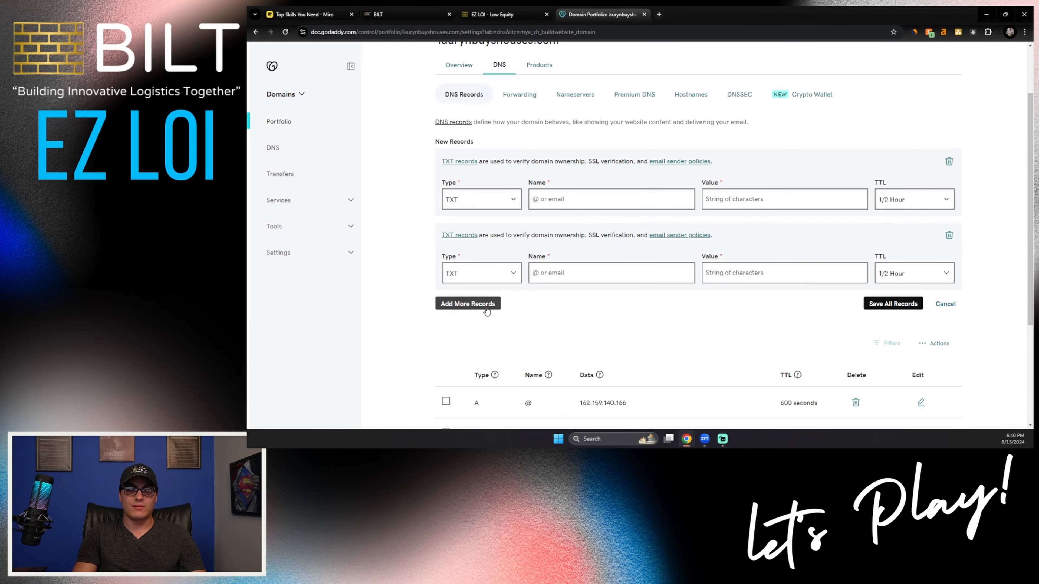
Step: Check the required record types in the BILT CRM and add a third new record with type CNAME in GoDaddy
left_click(405, 14)
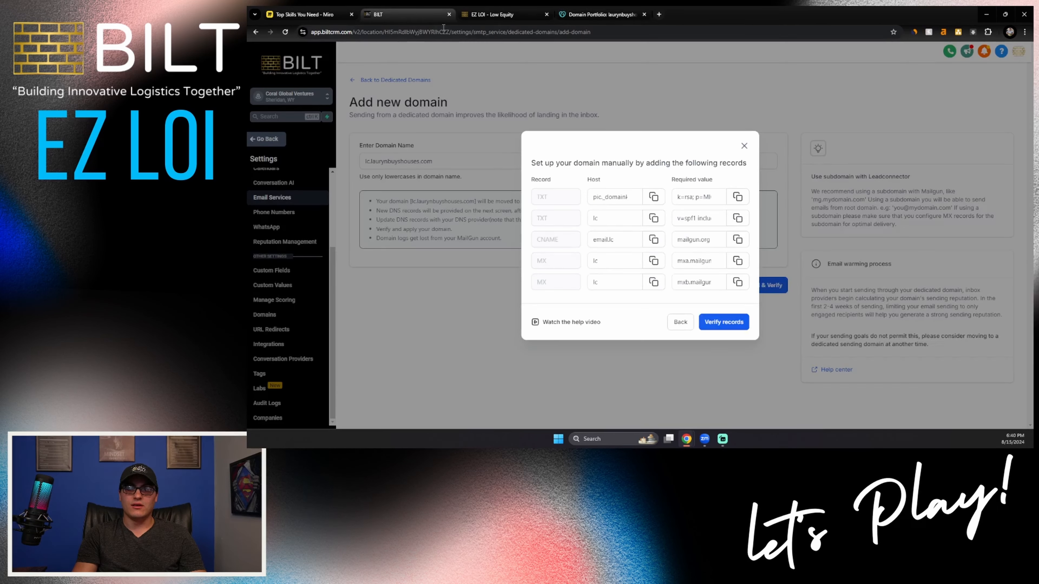
left_click(582, 18)
left_click(468, 305)
left_click(481, 347)
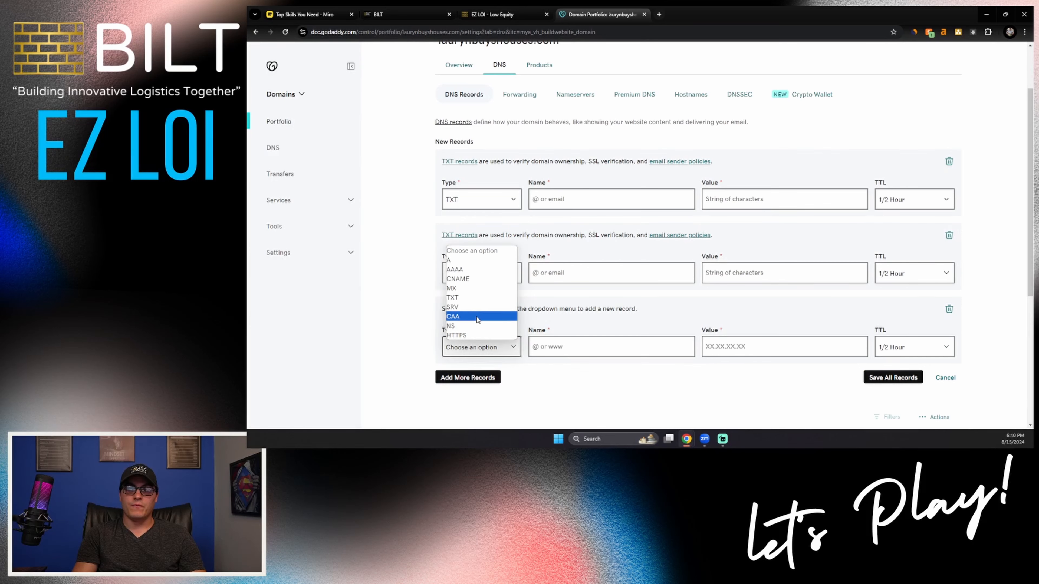
left_click(472, 288)
left_click(481, 347)
left_click(471, 279)
Step: Recheck the required records in the BILT CRM and add two more new records in GoDaddy, both with type MX
left_click(405, 18)
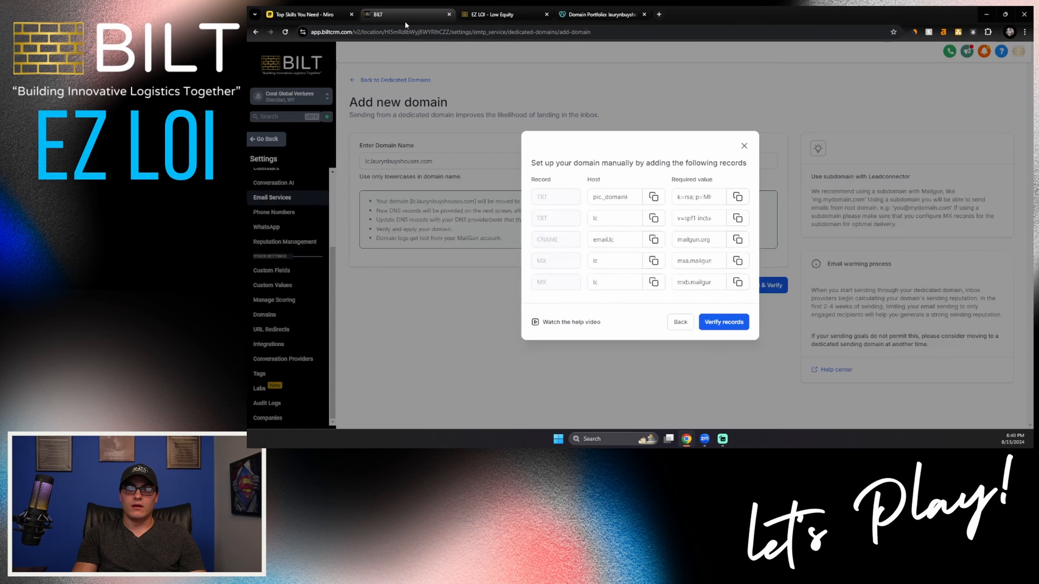
left_click(601, 15)
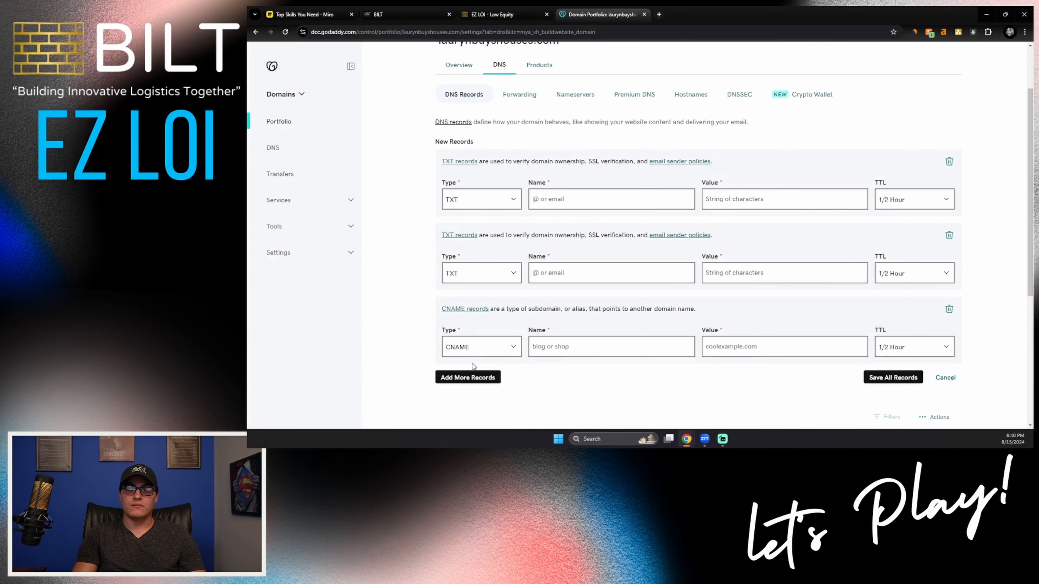
left_click(472, 377)
scroll(476, 389, "down", 2)
left_click(479, 340)
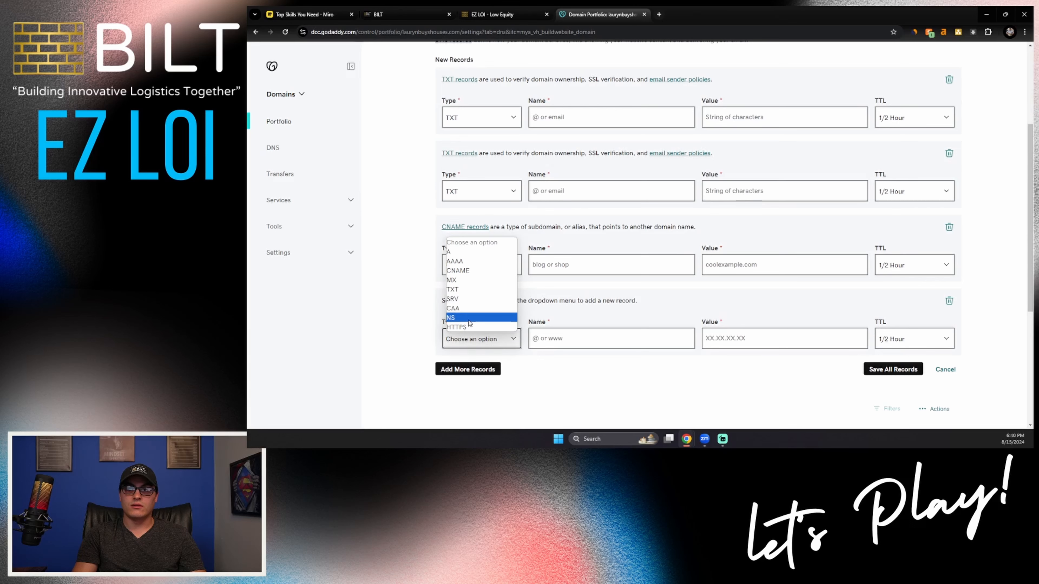
left_click(470, 280)
left_click(473, 379)
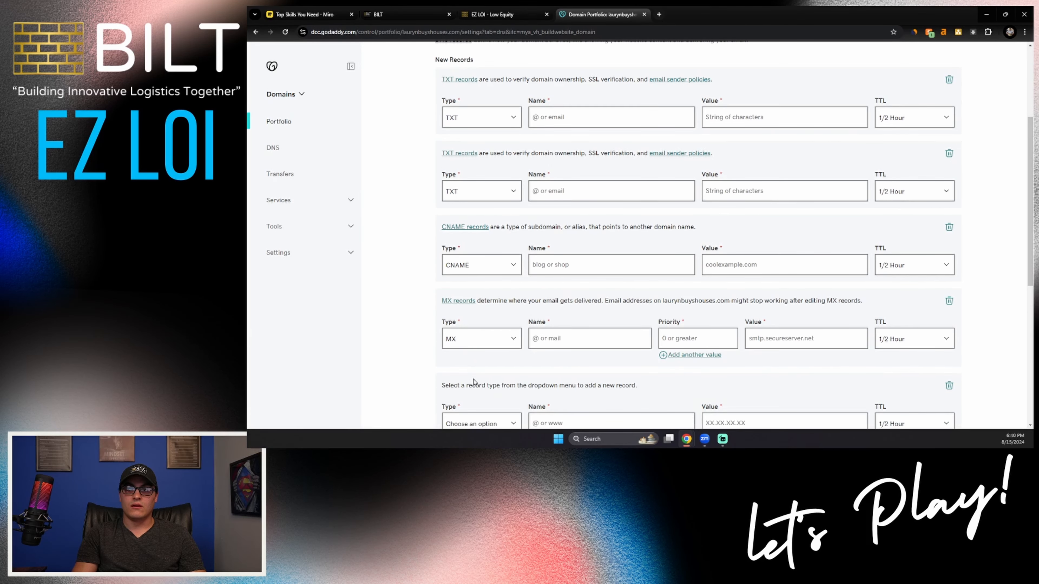
scroll(473, 380, "down", 2)
left_click(466, 344)
left_click(469, 288)
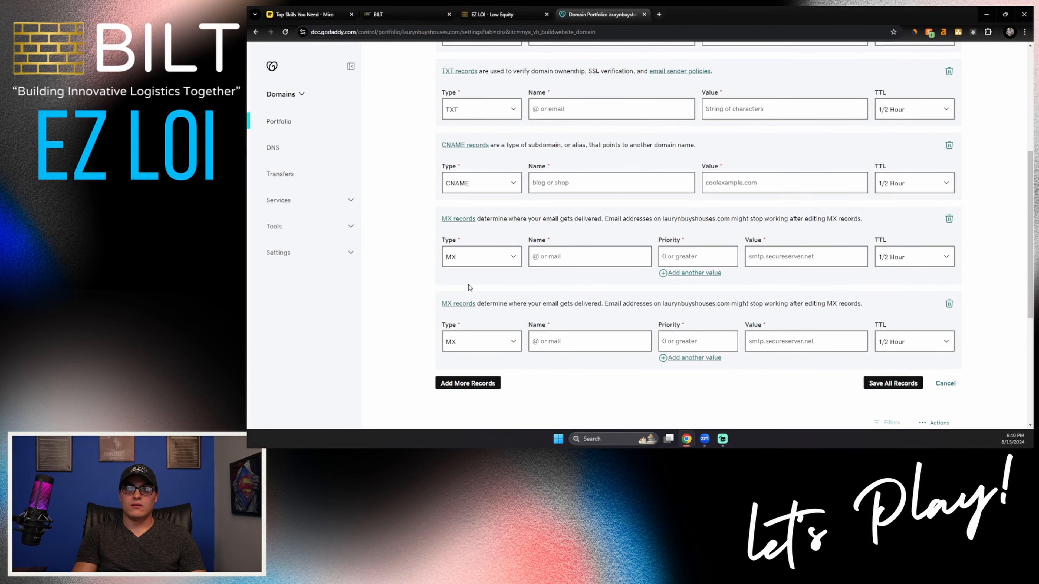
Step: Fill in GoDaddy's first TXT record with the name pic._domainkey.lc and the RSA key value copied from the BILT CRM
scroll(529, 346, "up", 6)
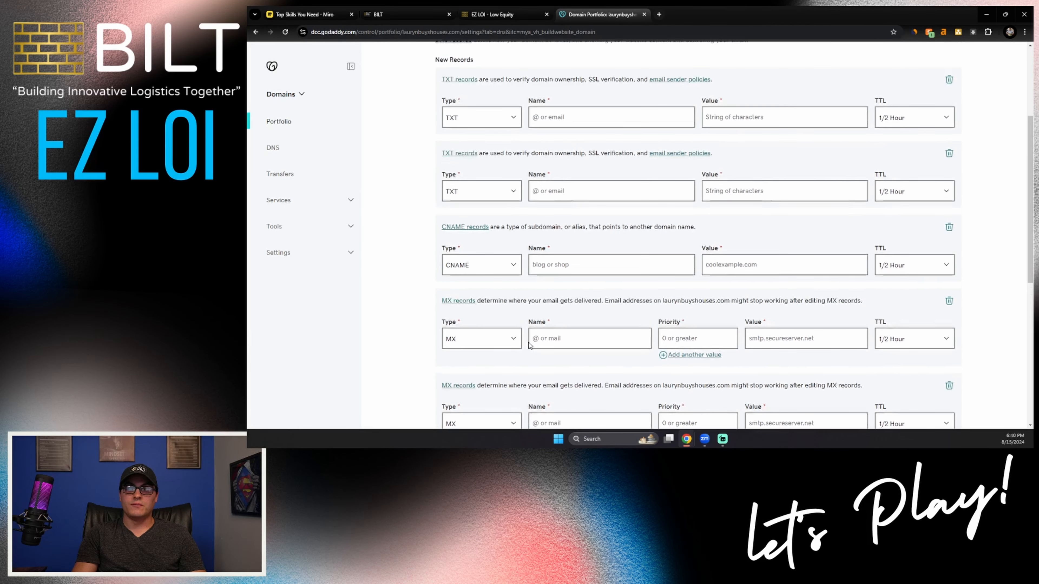
left_click(400, 14)
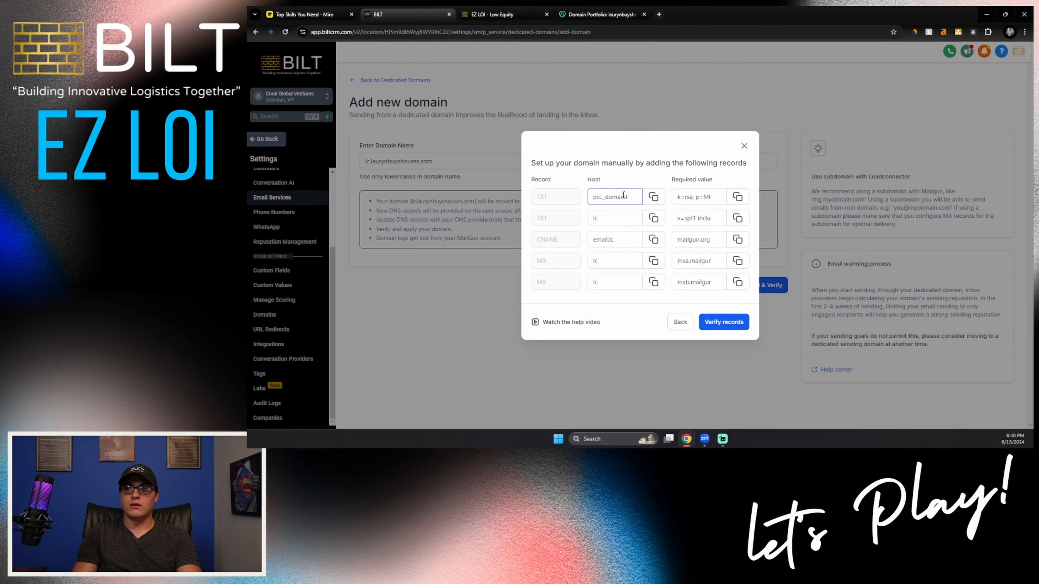
left_click(599, 14)
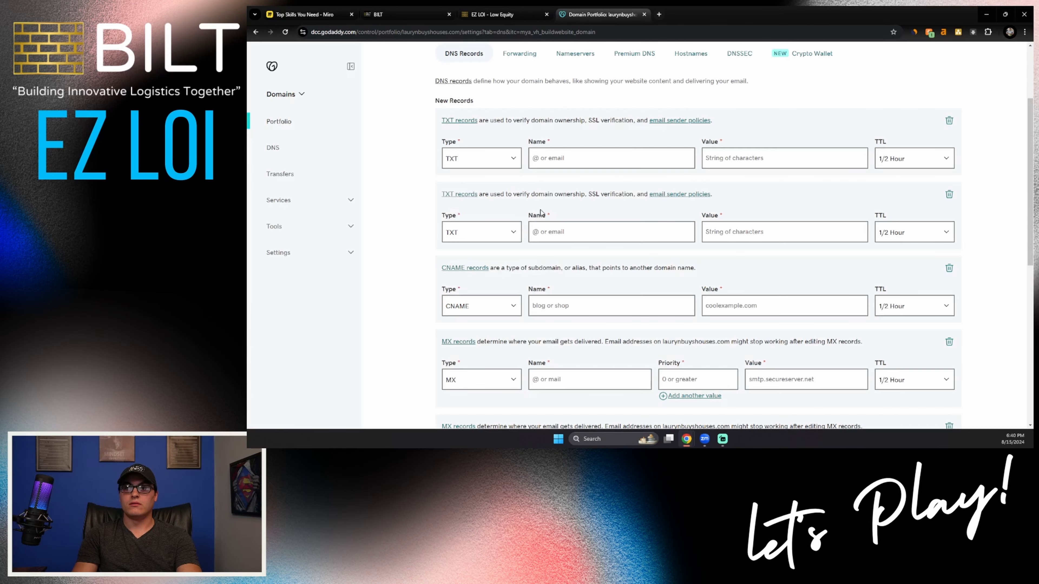
left_click(547, 163)
type("pic._domainkey")
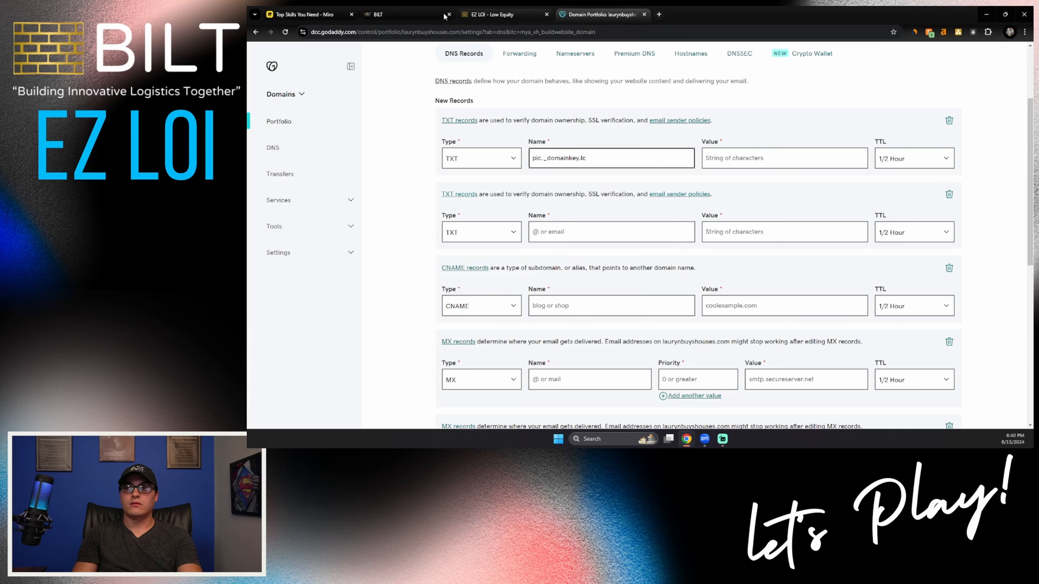
left_click(400, 14)
left_click(737, 197)
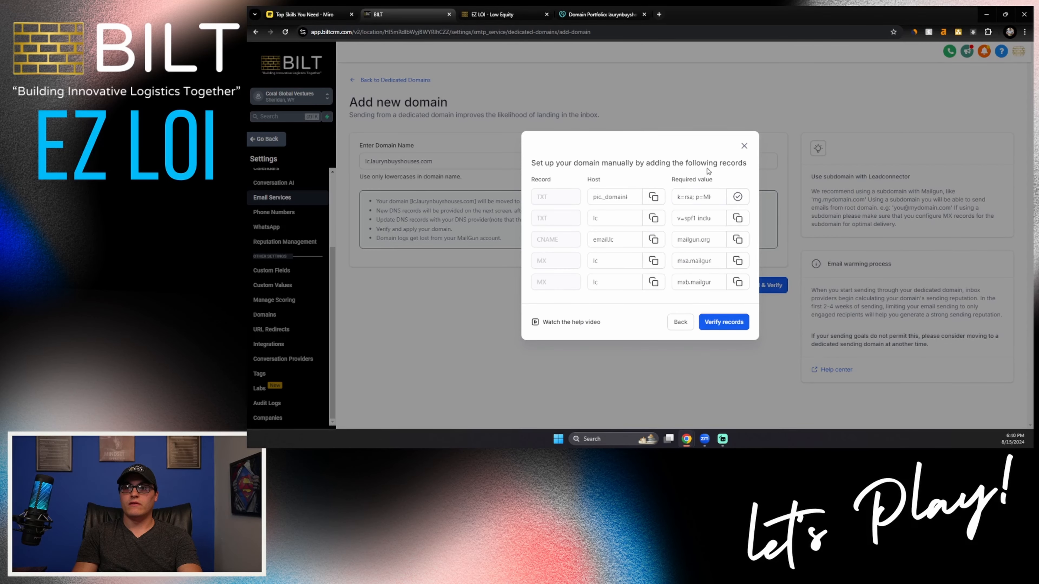
left_click(598, 15)
left_click(784, 158)
key("ctrl+v")
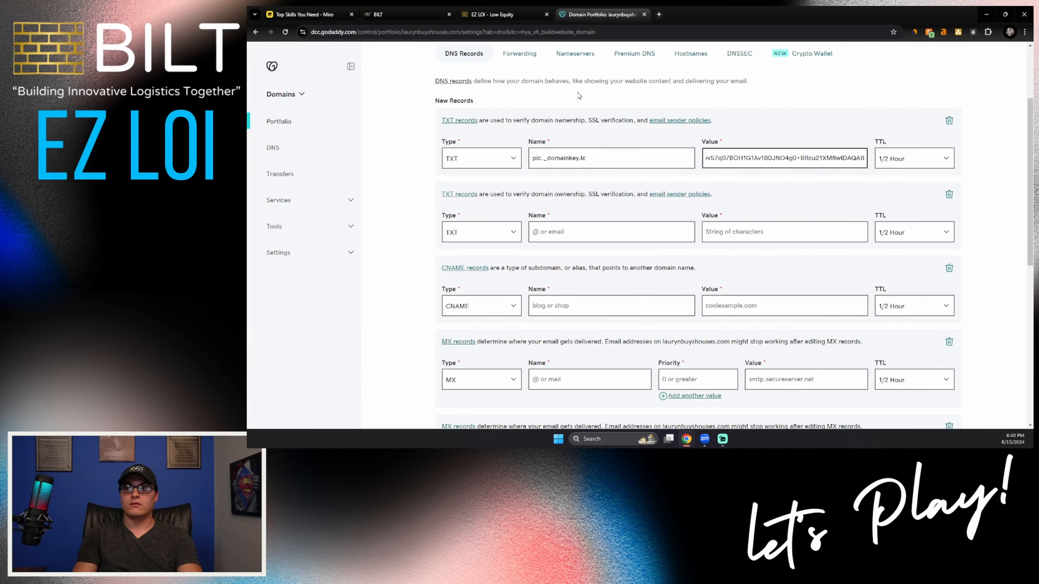
Step: Copy the second TXT record from the BILT CRM into GoDaddy, with name lc and value v=spf1 include:mailgun.org ~all
left_click(400, 14)
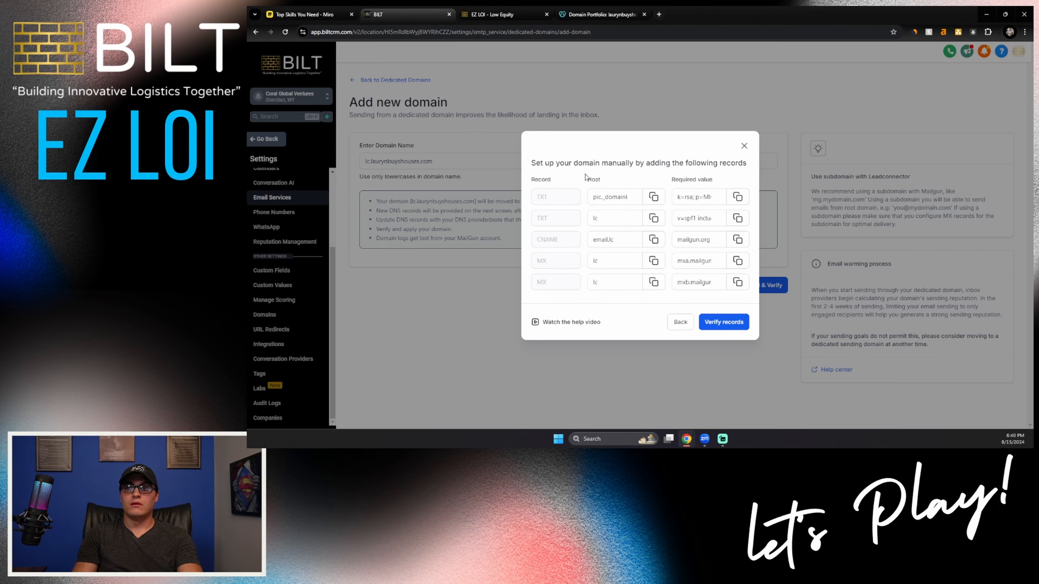
left_click(653, 218)
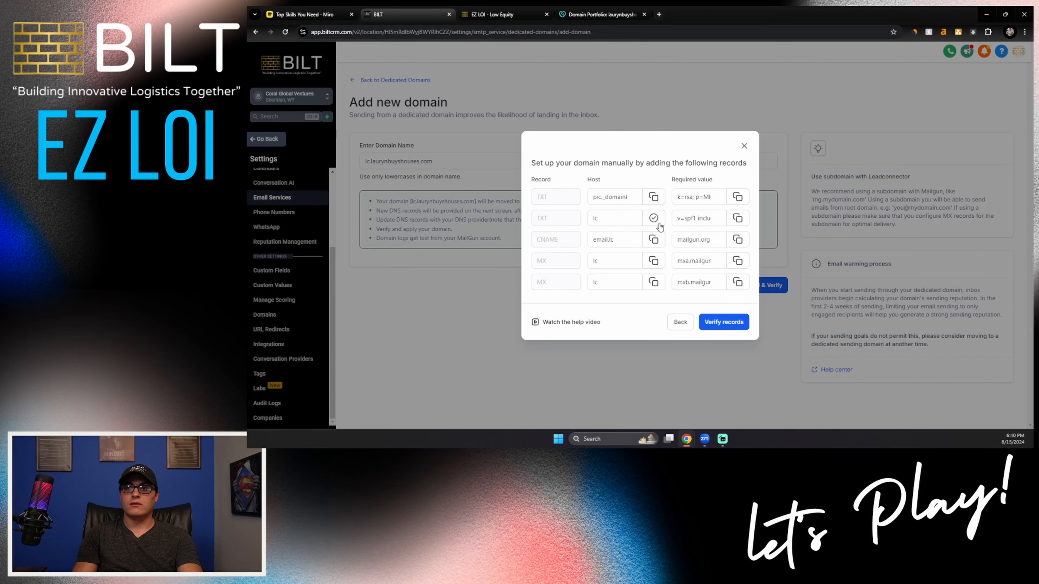
left_click(607, 16)
left_click(584, 228)
key("ctrl+v")
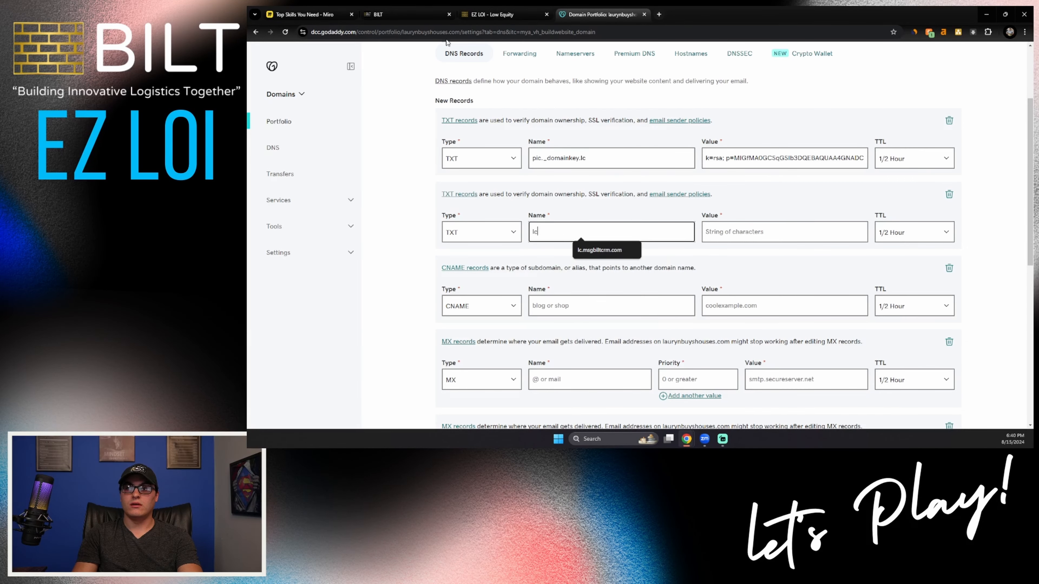
left_click(405, 14)
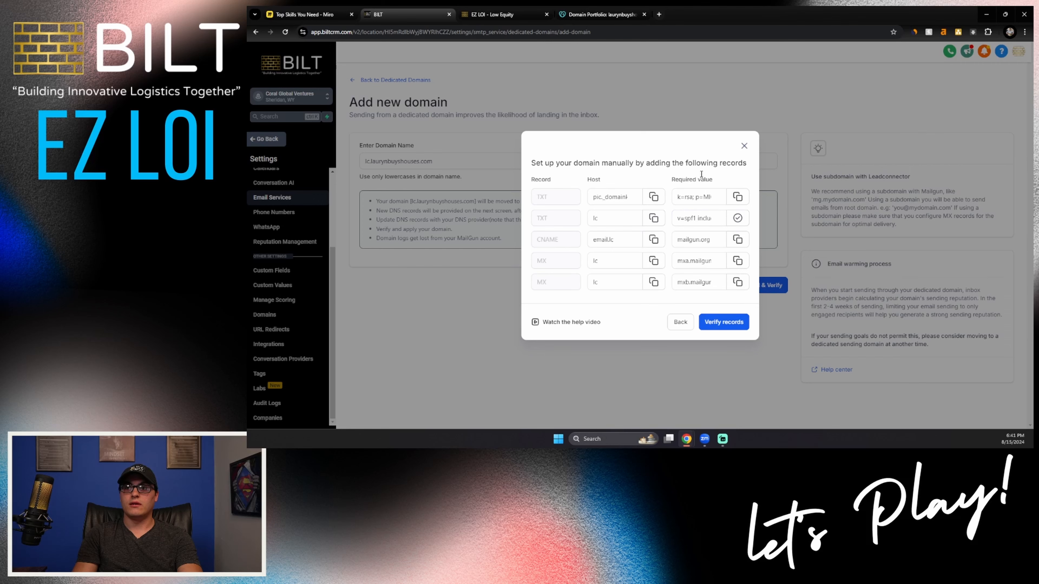
left_click(588, 17)
left_click(779, 232)
key("ctrl+v")
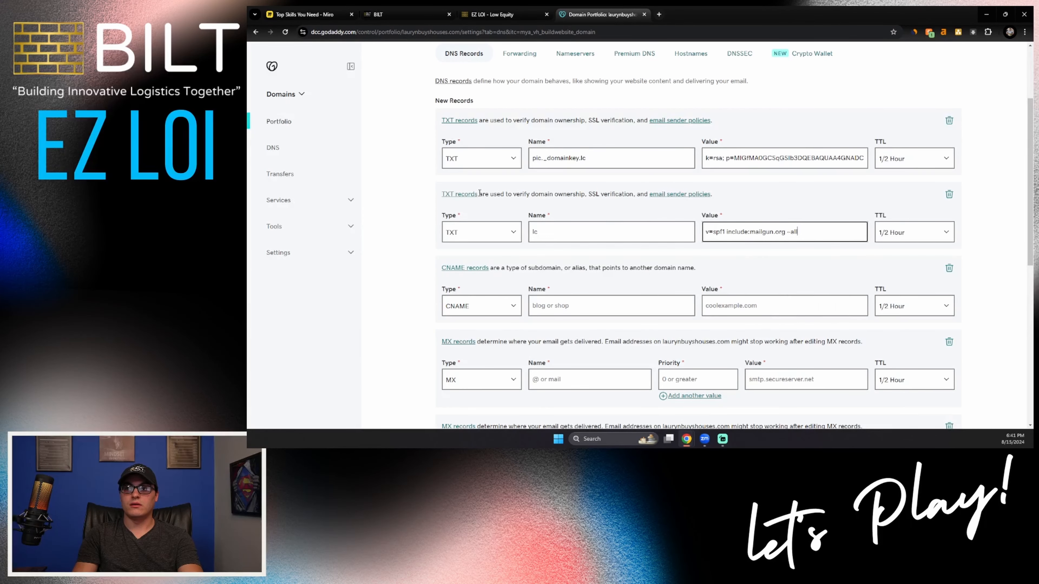
Step: Copy the CNAME record's details from the BILT CRM into GoDaddy, with name email.lc and value mailgun.org
left_click(387, 13)
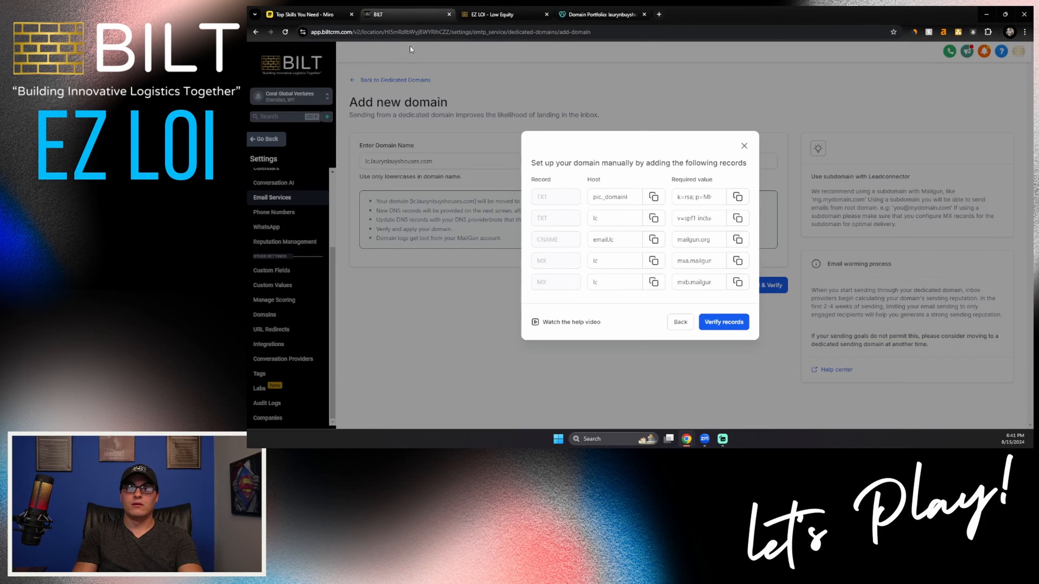
left_click(653, 241)
left_click(597, 14)
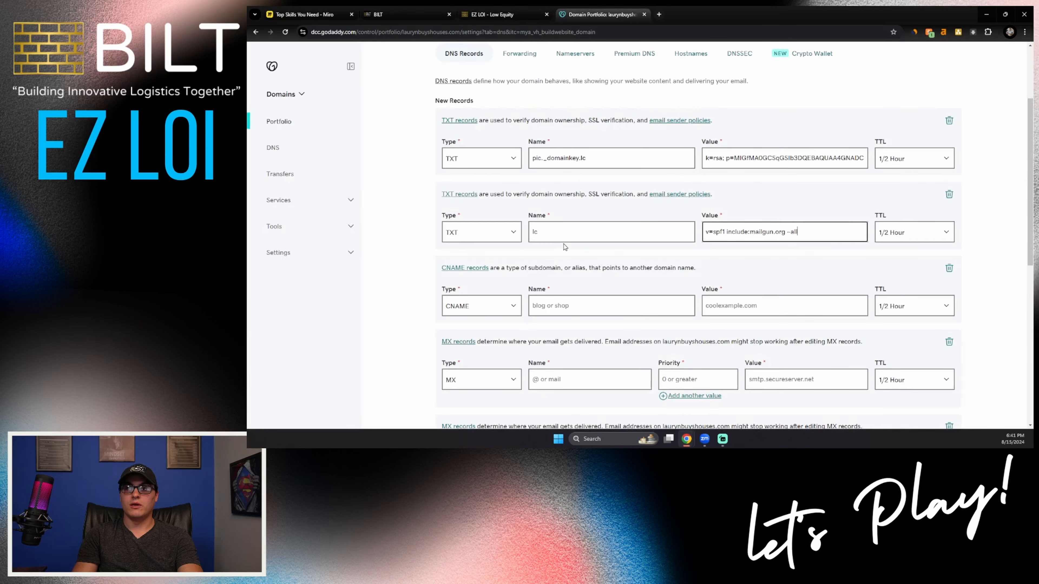
left_click(570, 311)
key("ctrl+v")
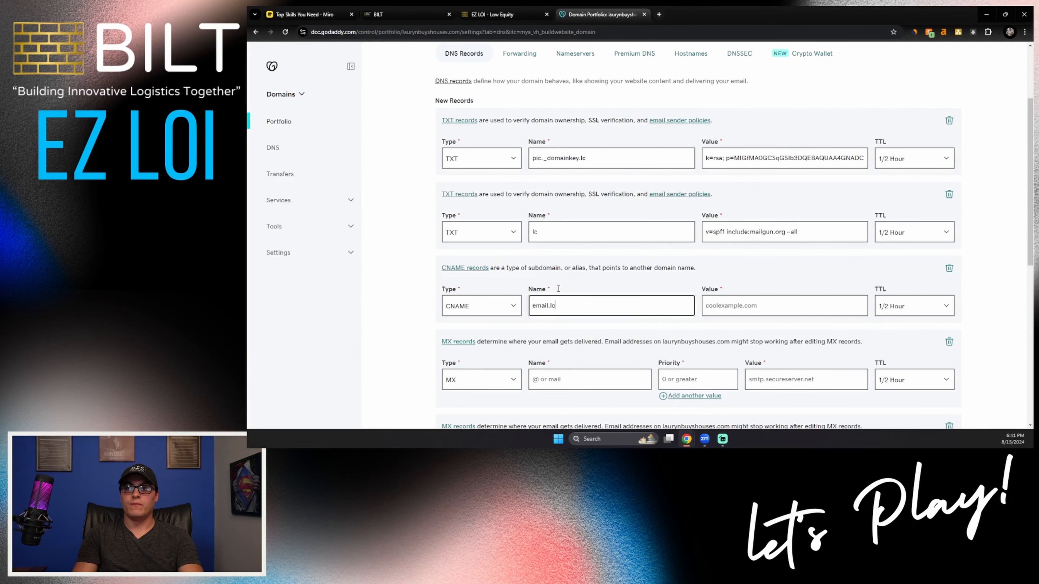
left_click(424, 18)
left_click(738, 239)
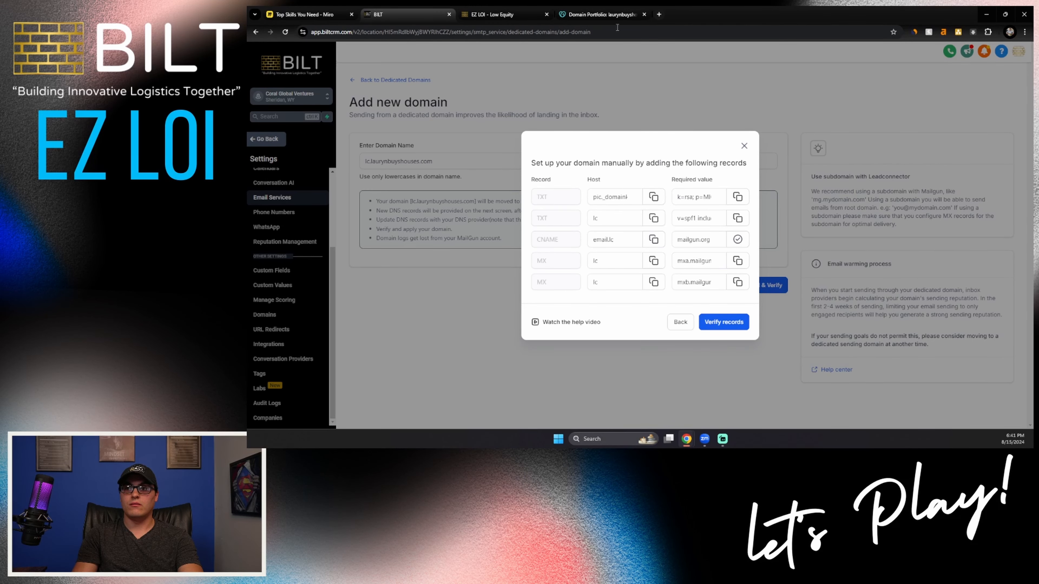
left_click(602, 15)
left_click(730, 303)
key("ctrl+v")
scroll(665, 291, "down", 2)
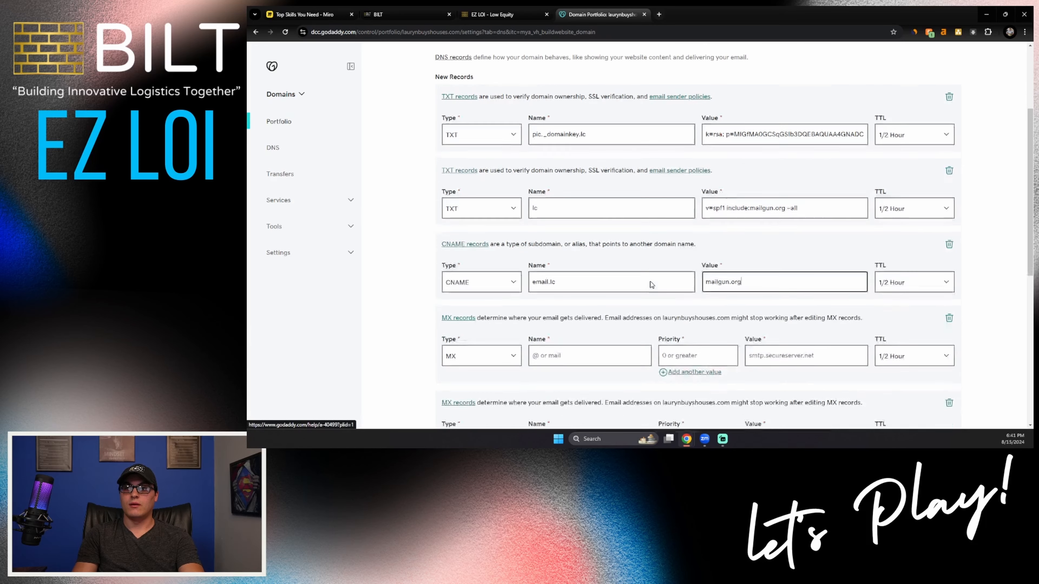
Step: Check the MX hosts in the BILT CRM and name both MX records lc in GoDaddy
left_click(393, 14)
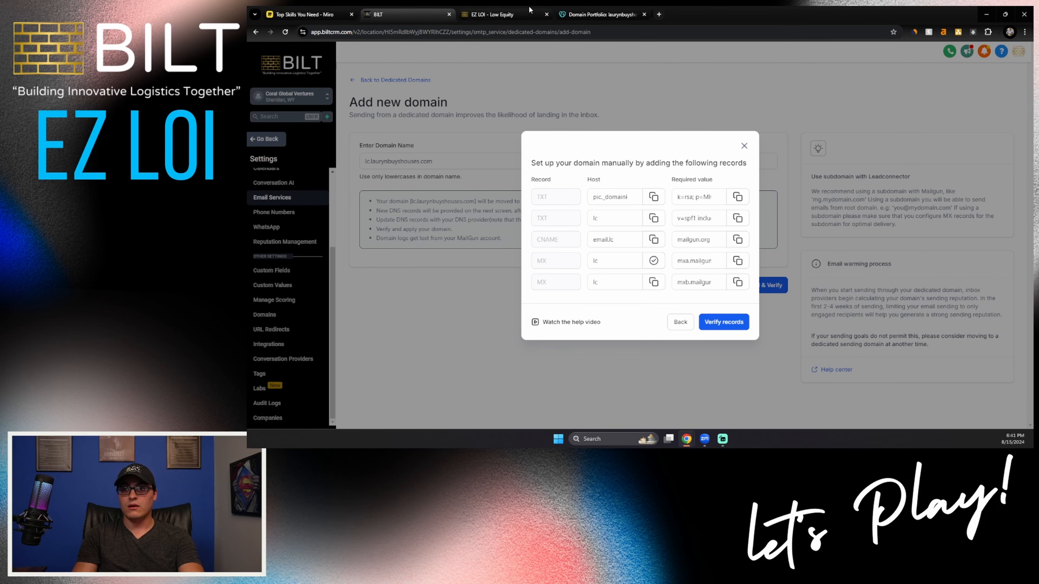
left_click(590, 16)
left_click(585, 297)
type("lc")
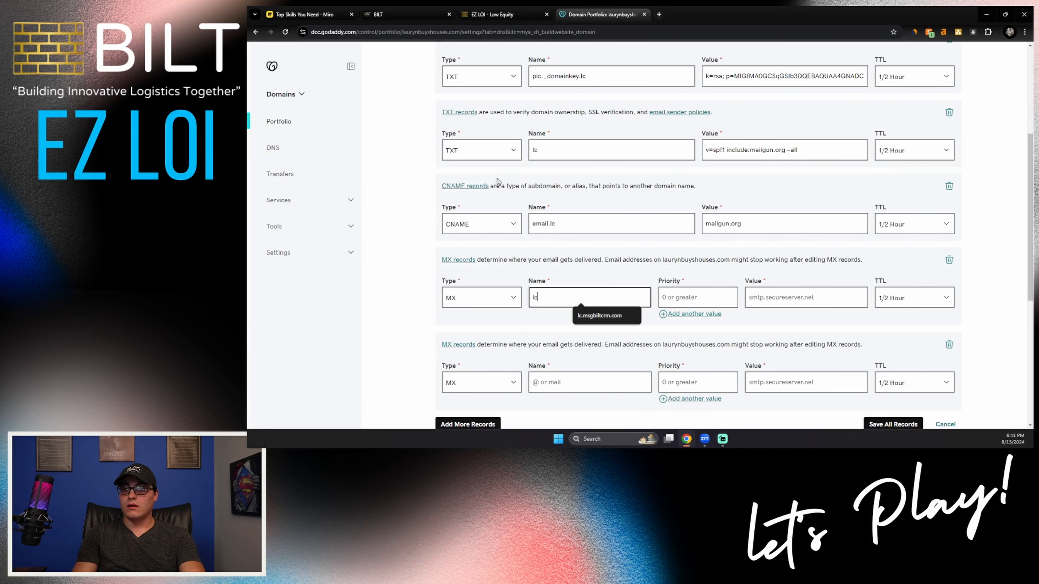
left_click(552, 382)
type("lc")
Step: Copy the MX values from the BILT CRM into GoDaddy, with mxa.mailgun.org for the first record and mxb.mailgun.org for the second
left_click(407, 14)
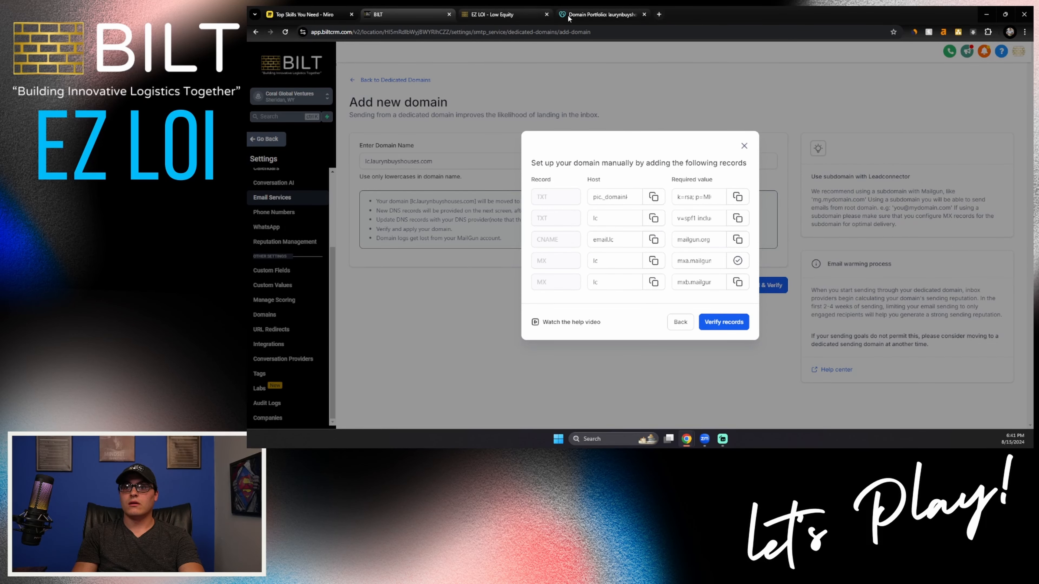
left_click(597, 14)
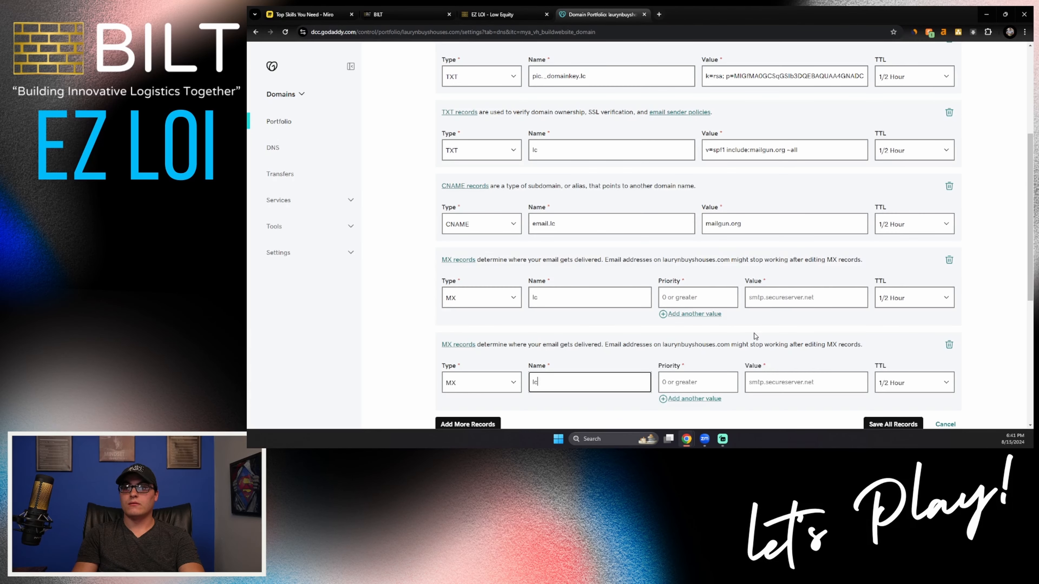
left_click(748, 300)
key("ctrl+v")
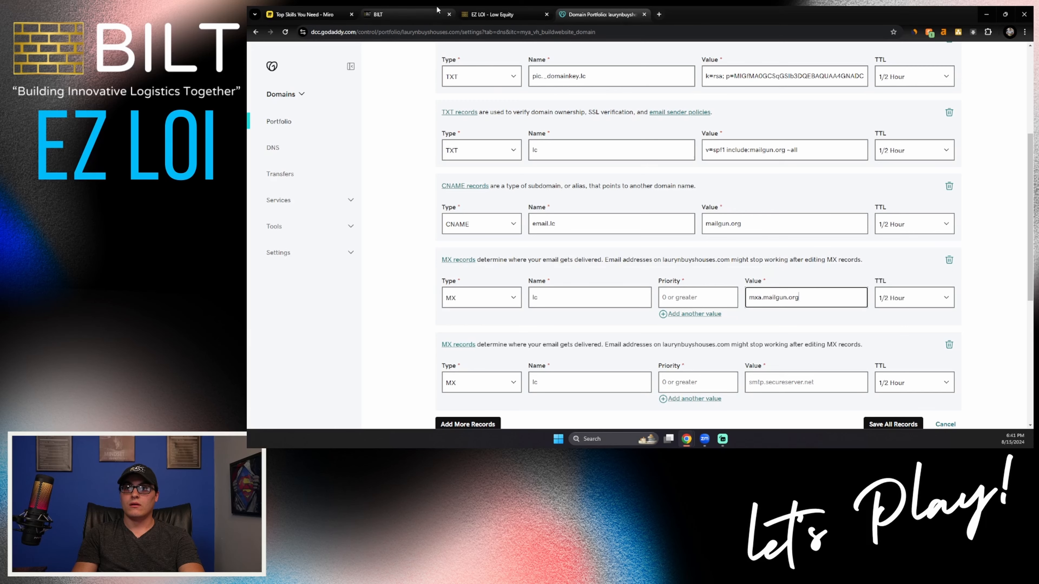
left_click(407, 15)
left_click(738, 282)
left_click(597, 15)
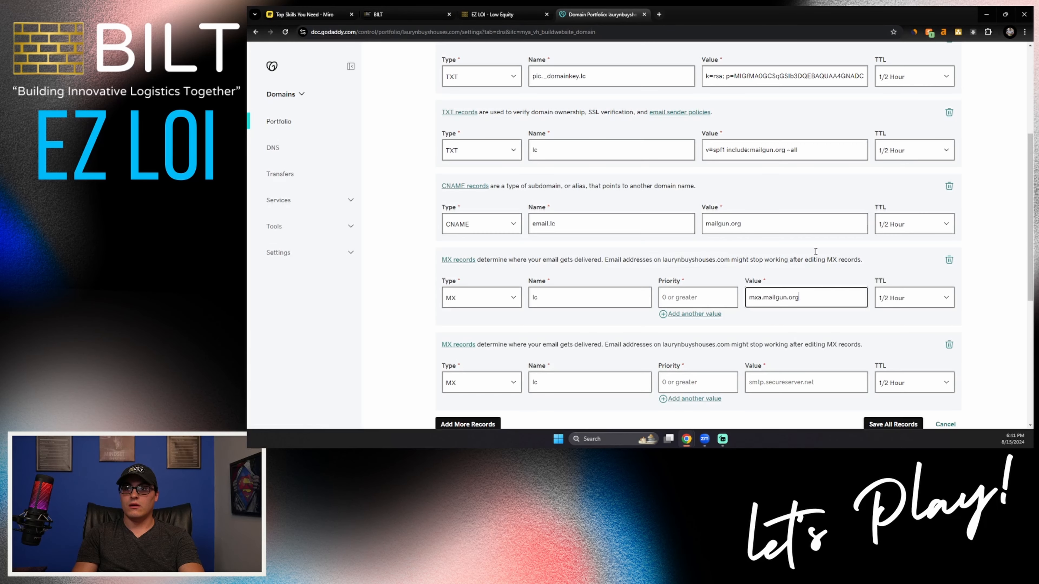
left_click(808, 377)
key("ctrl+v")
Step: Set the priority of both MX records to 10 and save all the new DNS records
left_click(667, 298)
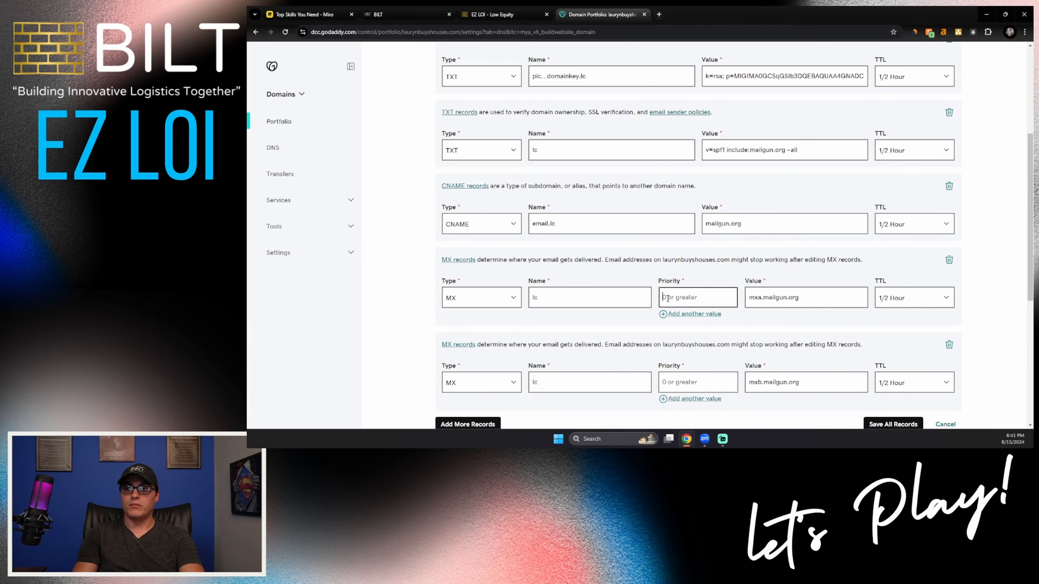
type("10")
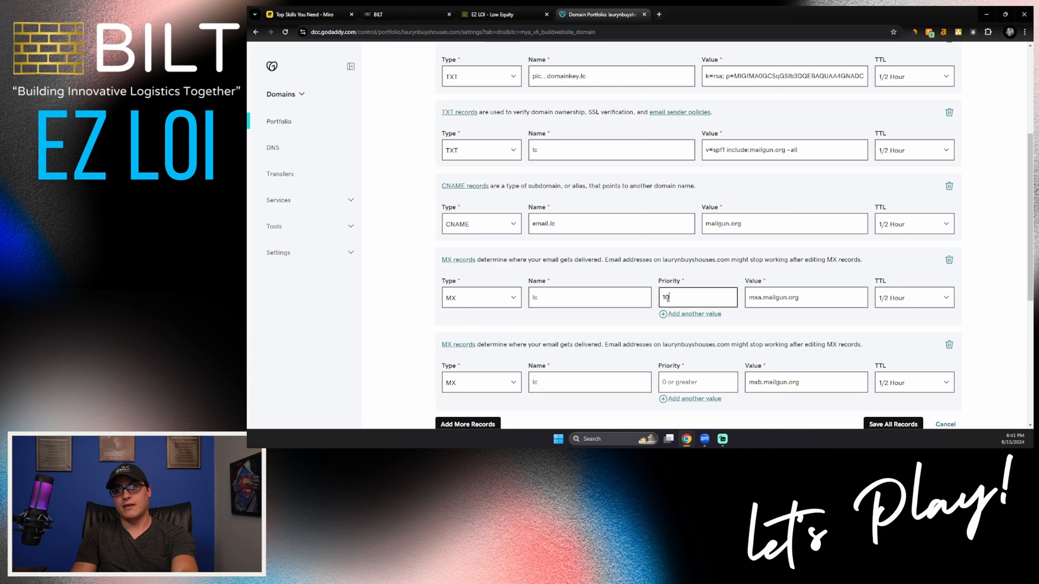
left_click(707, 385)
type("10")
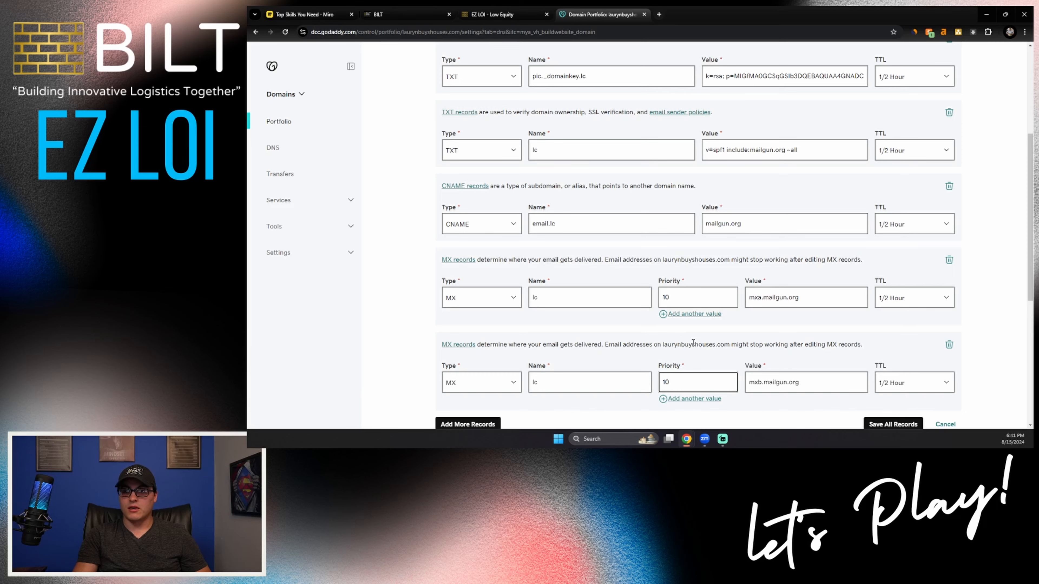
scroll(693, 342, "down", 1)
left_click(893, 384)
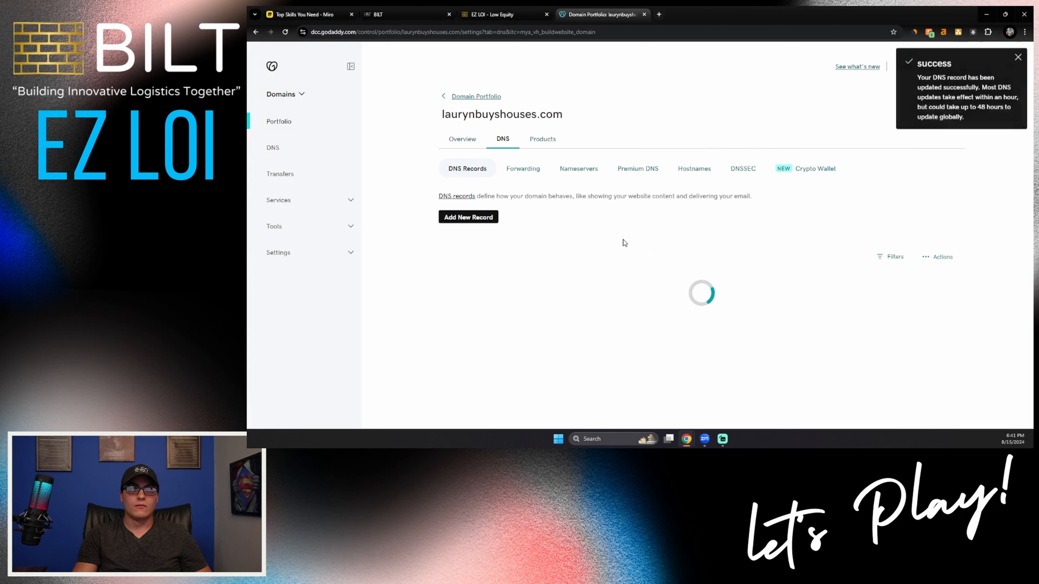
Step: Return to the BILT CRM and run the record verification for the dedicated email domain
left_click(402, 18)
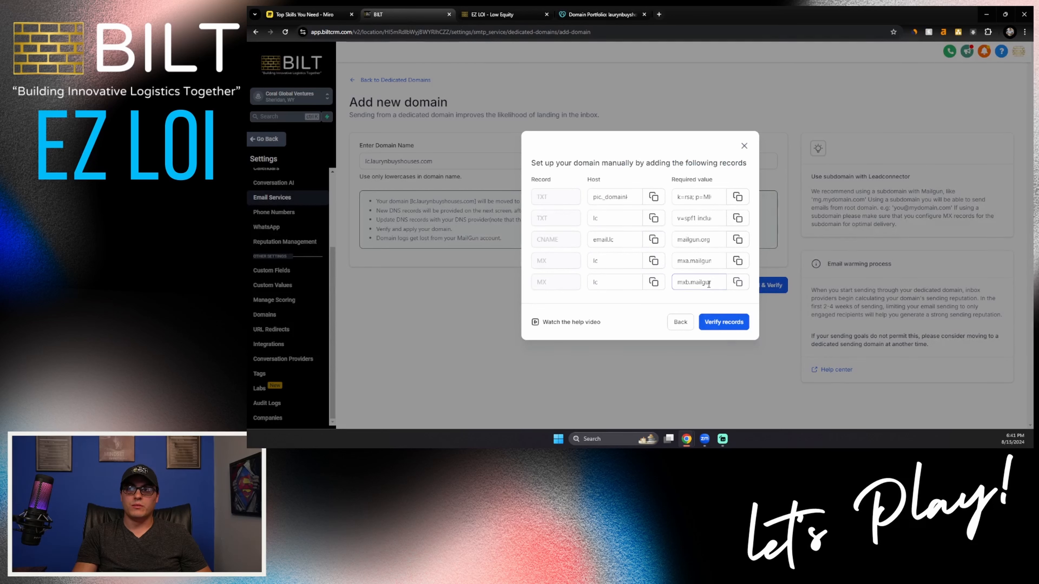
left_click(719, 327)
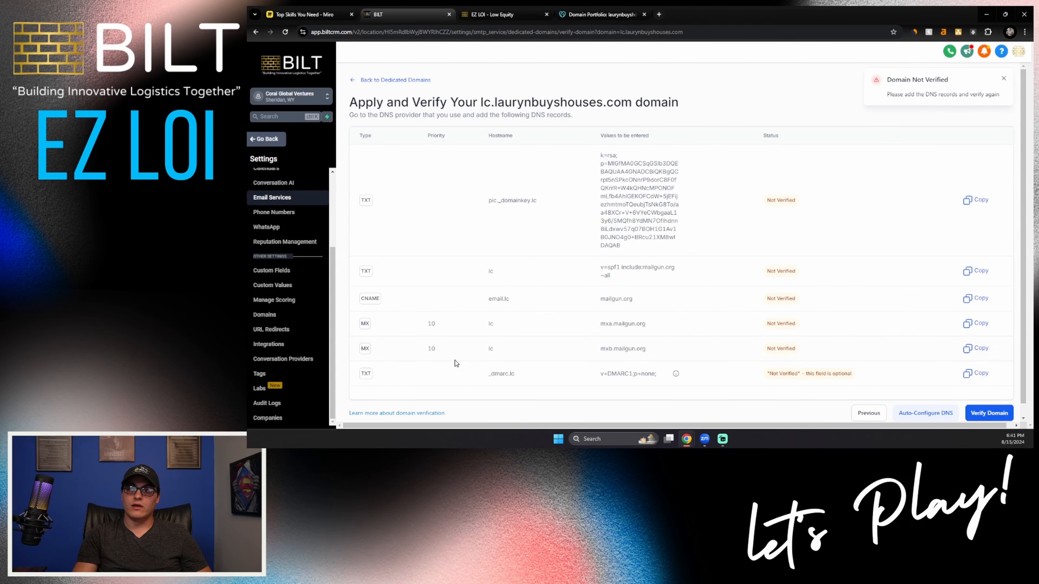
Step: Copy the optional DMARC record's hostname from the BILT CRM and add a new TXT record in GoDaddy named _dmarc.lc
left_click_drag(461, 373, 541, 378)
left_click(483, 377)
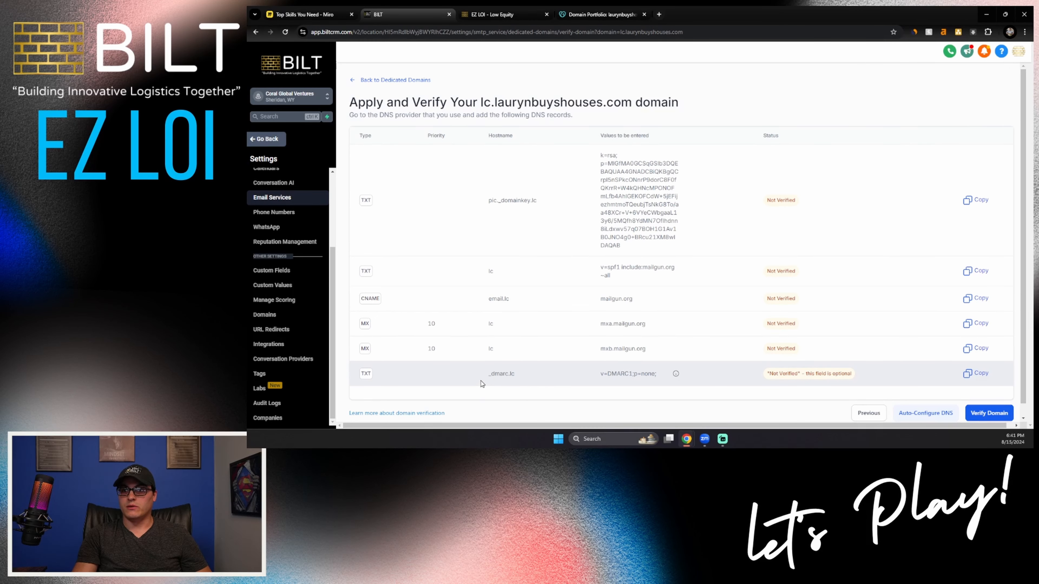
left_click_drag(483, 373, 533, 376)
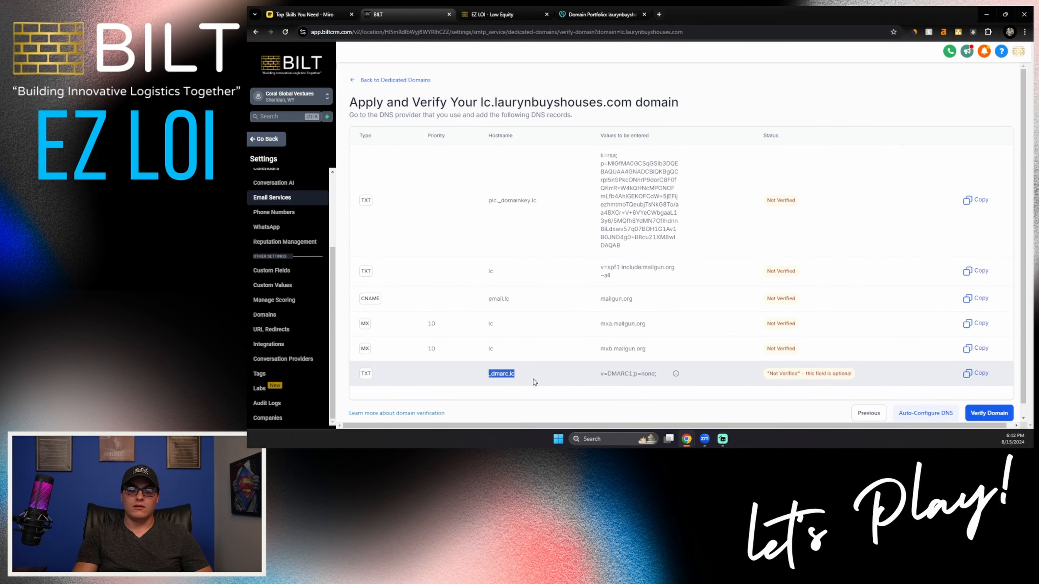
left_click(602, 14)
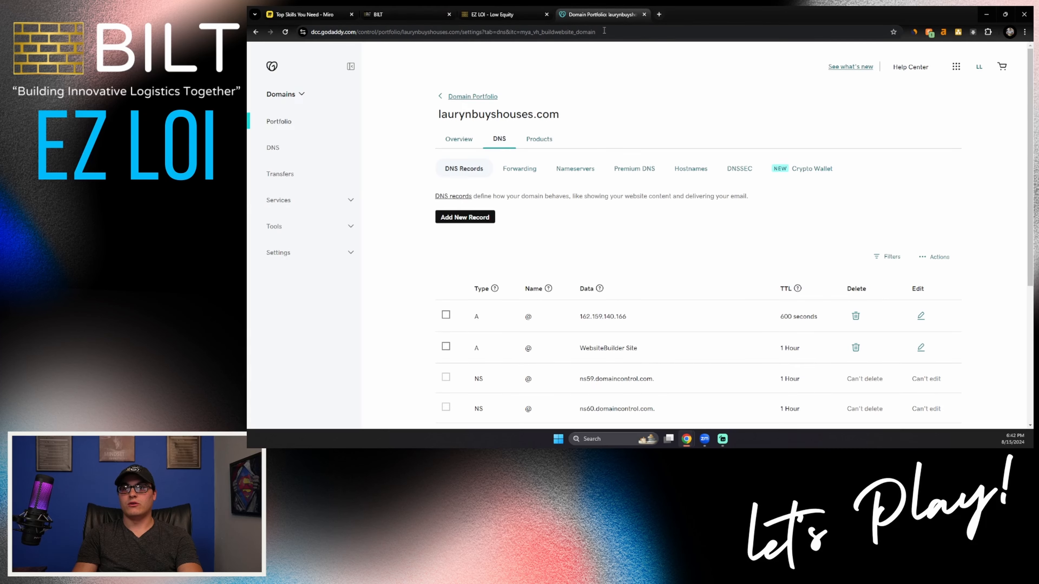
left_click(466, 221)
left_click(470, 276)
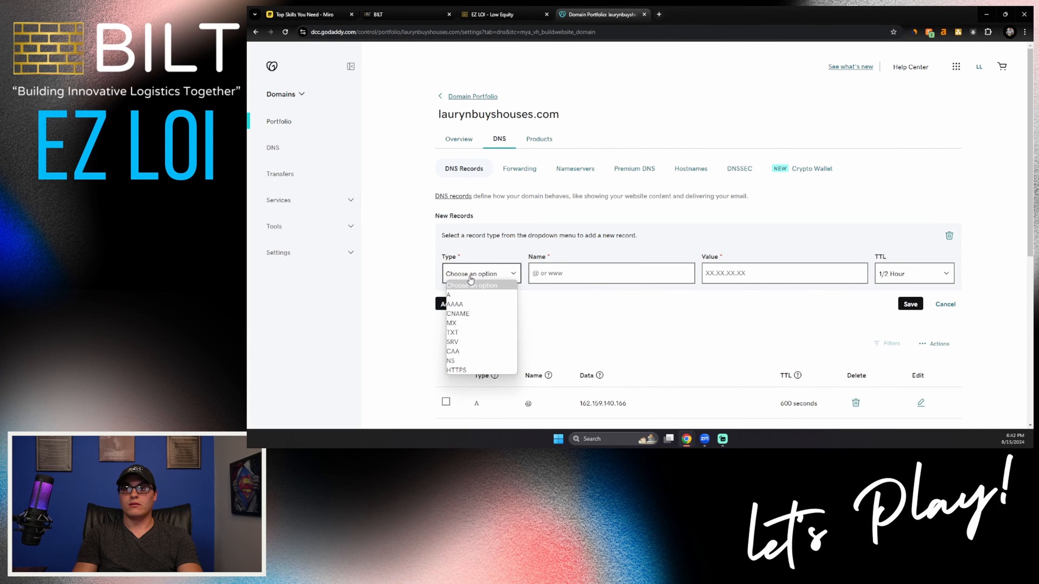
left_click(470, 333)
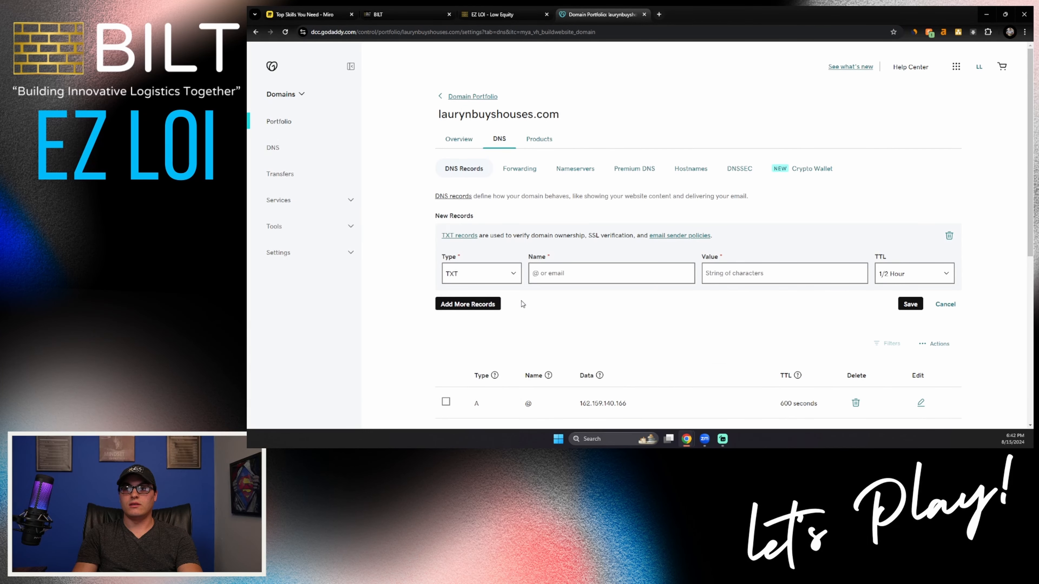
left_click(545, 273)
type("_dmarc.lc")
Step: Copy the value v=DMARC1;p=none; from the BILT CRM into the _dmarc.lc record in GoDaddy and save the record
left_click(410, 16)
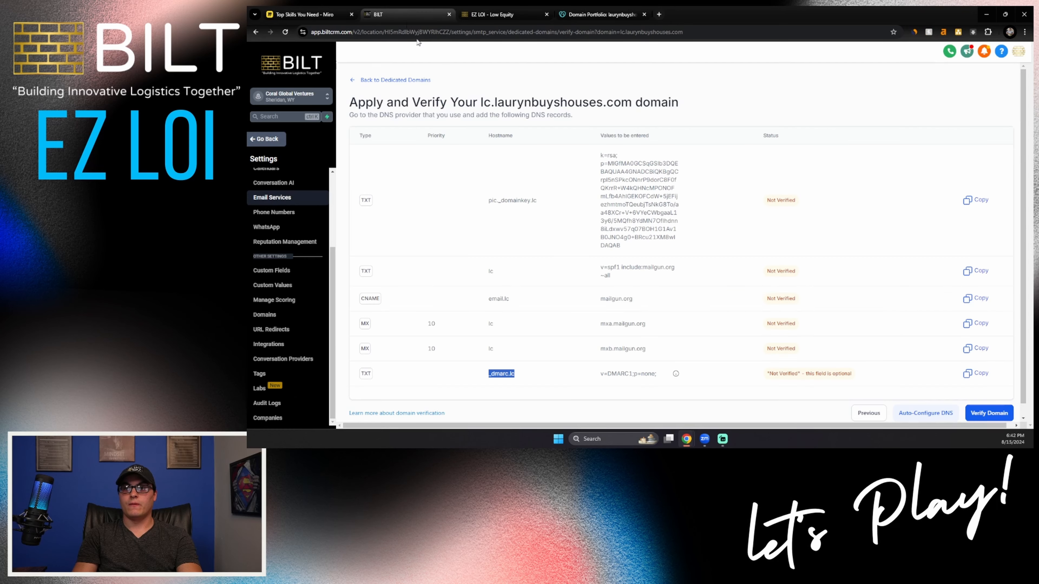
left_click_drag(600, 373, 656, 370)
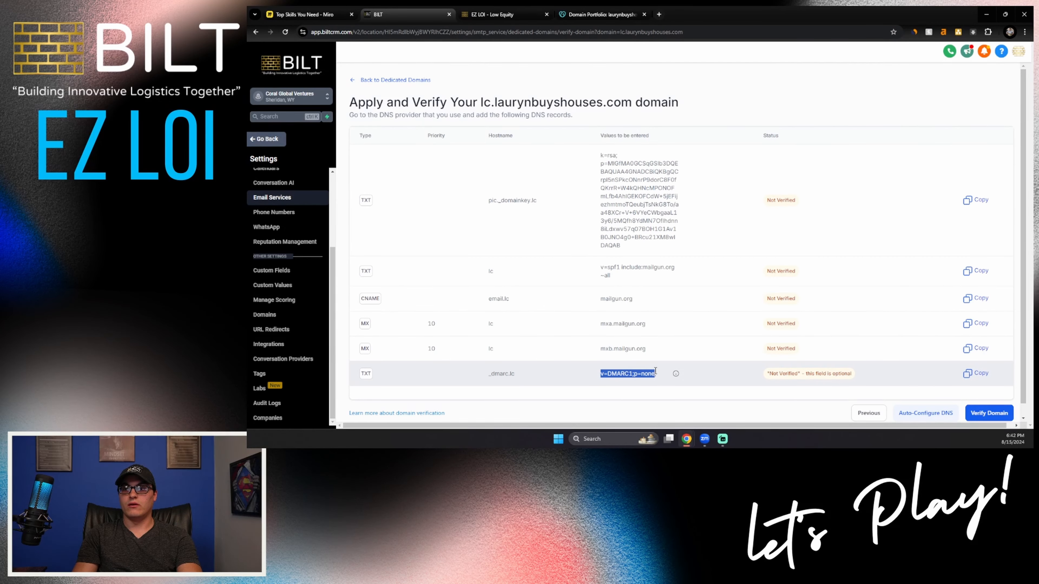
left_click(581, 16)
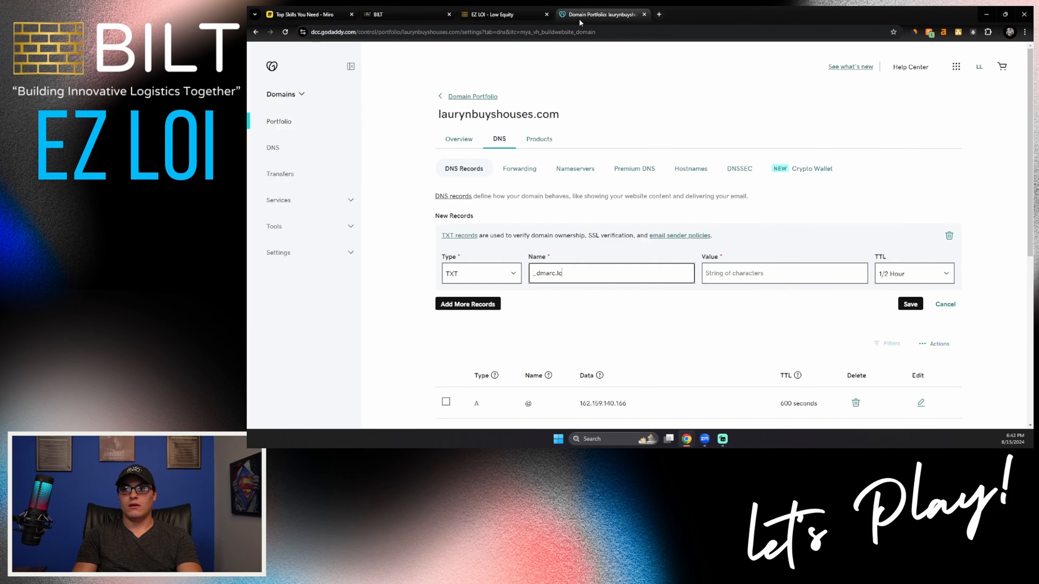
left_click(728, 278)
key("ctrl+v")
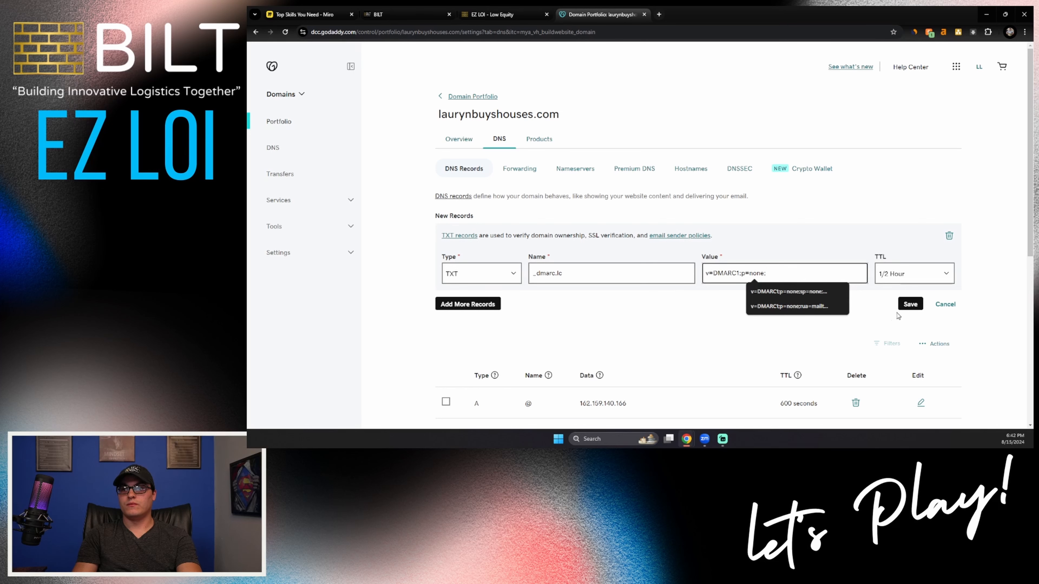
left_click(910, 307)
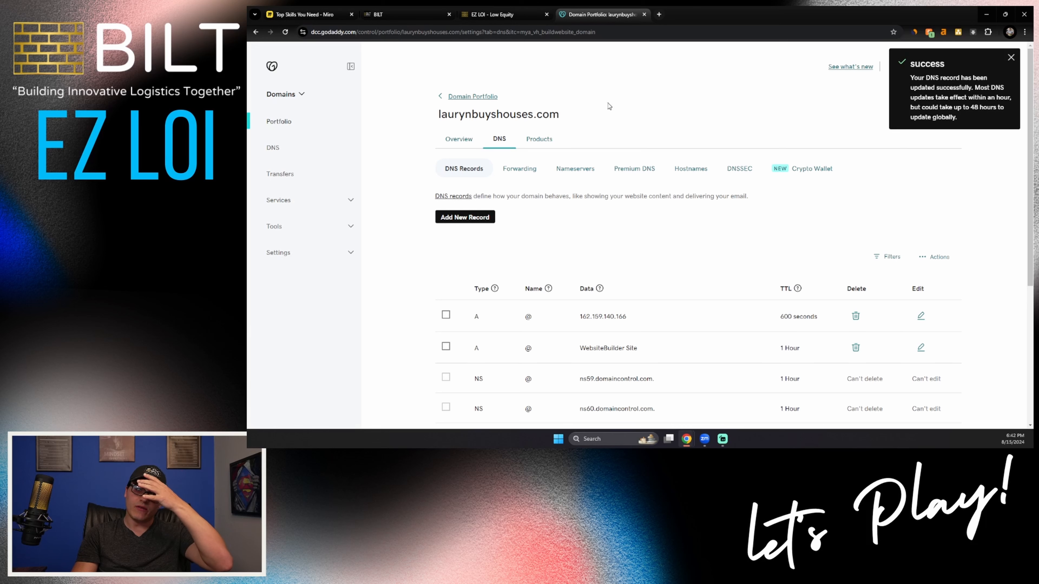
Step: Verify the lc.laurynbuyshouses.com domain in the BILT CRM, reopening its verification from the dedicated domains list to retry until it is active
left_click(407, 15)
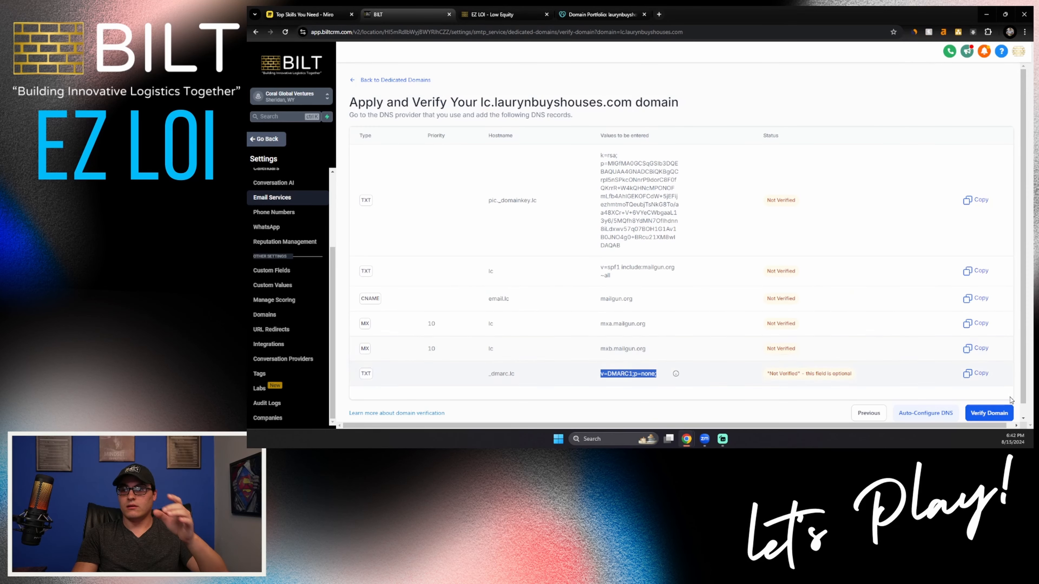
left_click(994, 413)
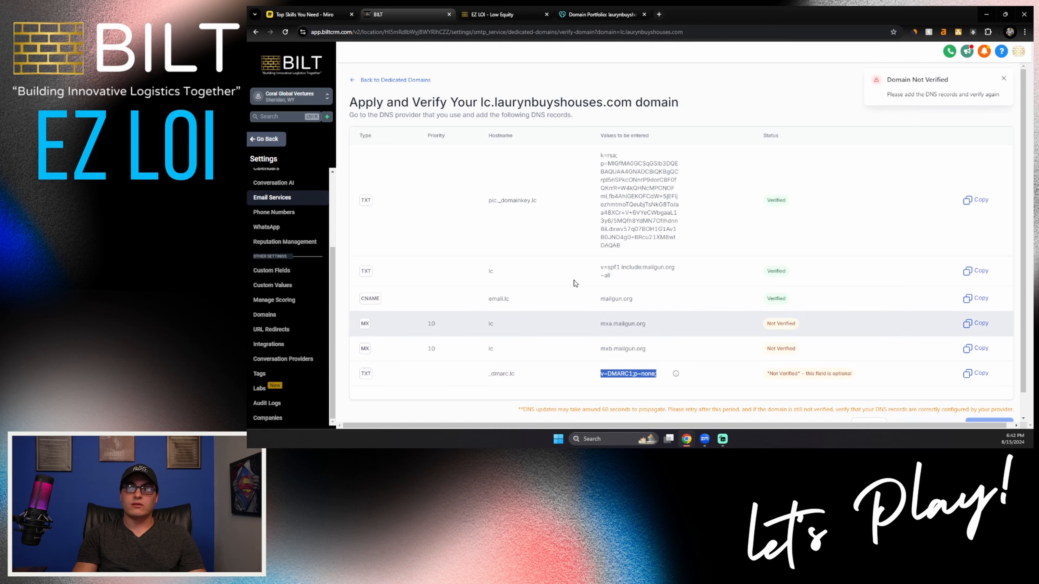
left_click(359, 81)
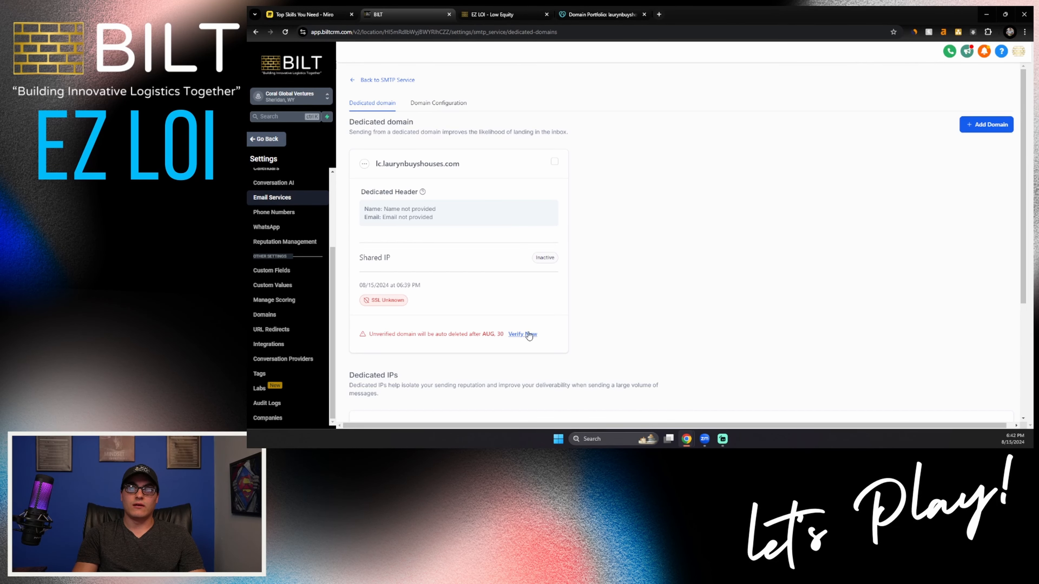
left_click(529, 333)
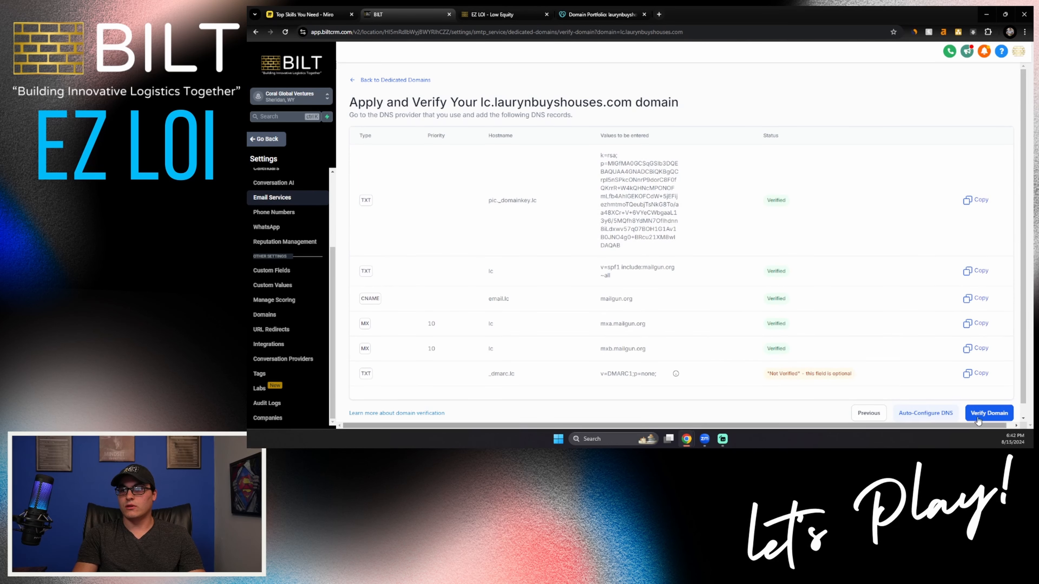
left_click(984, 413)
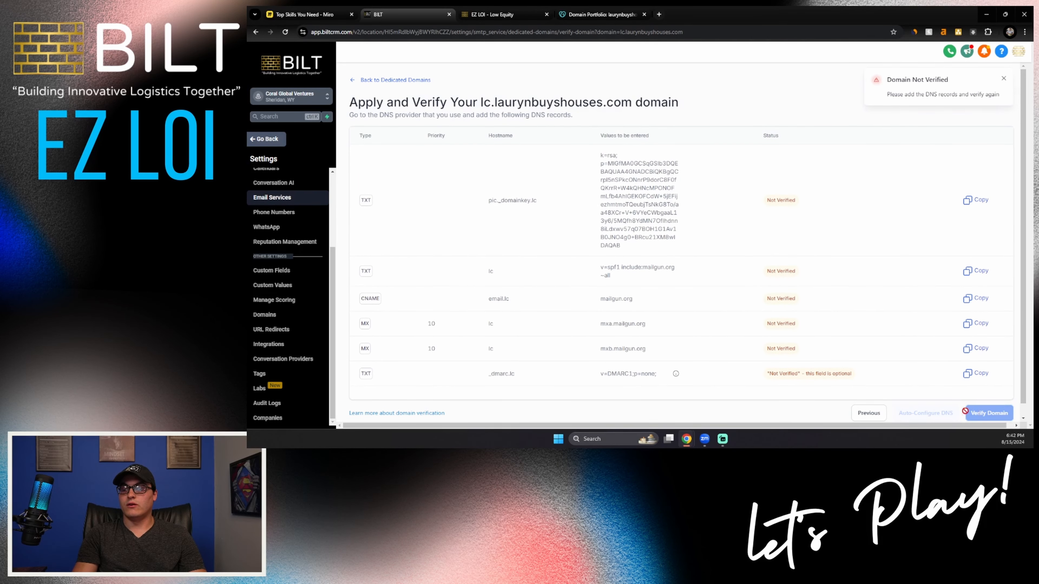
left_click(364, 80)
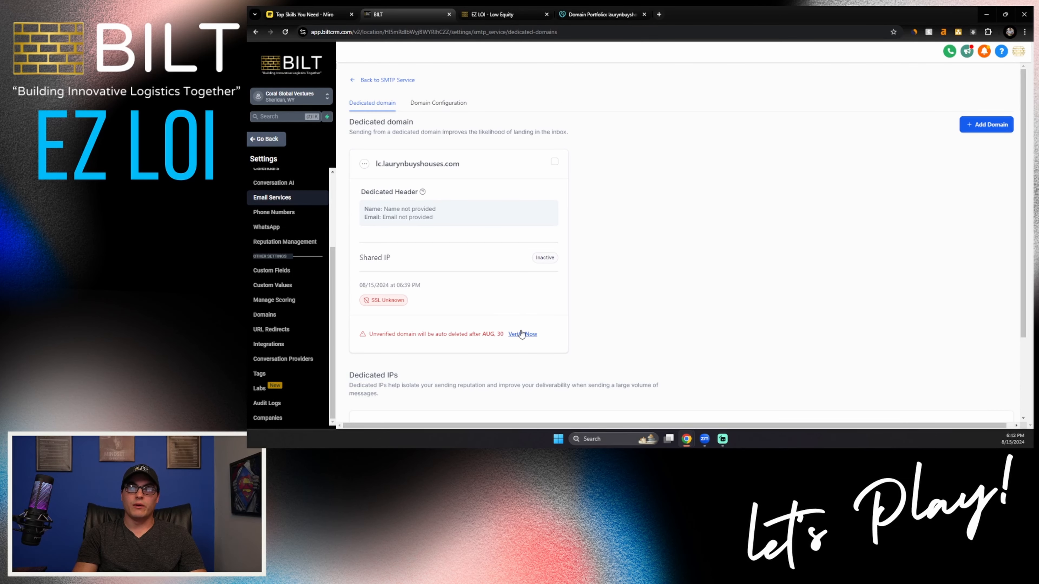
left_click(521, 332)
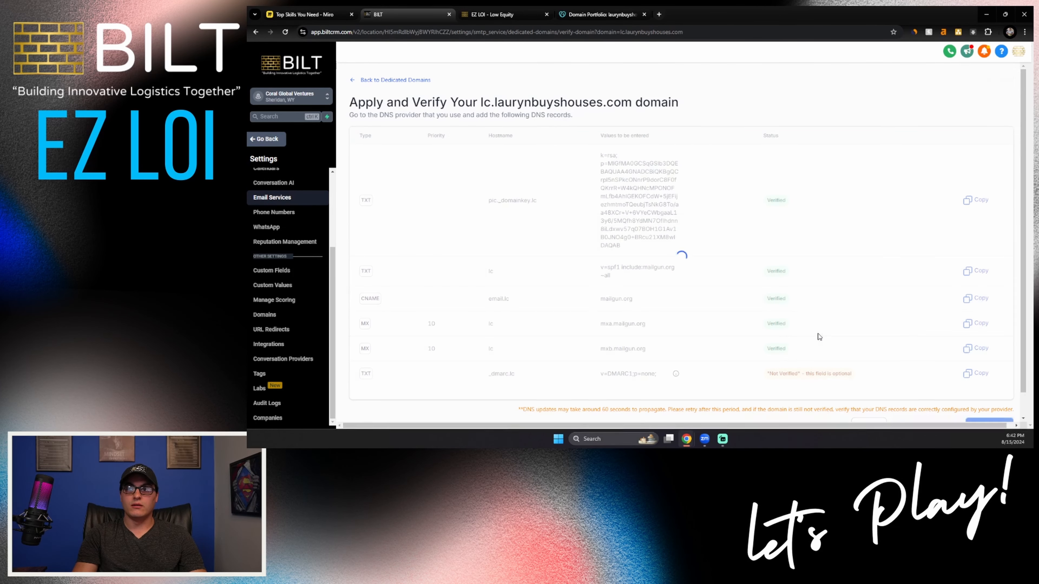
left_click(990, 421)
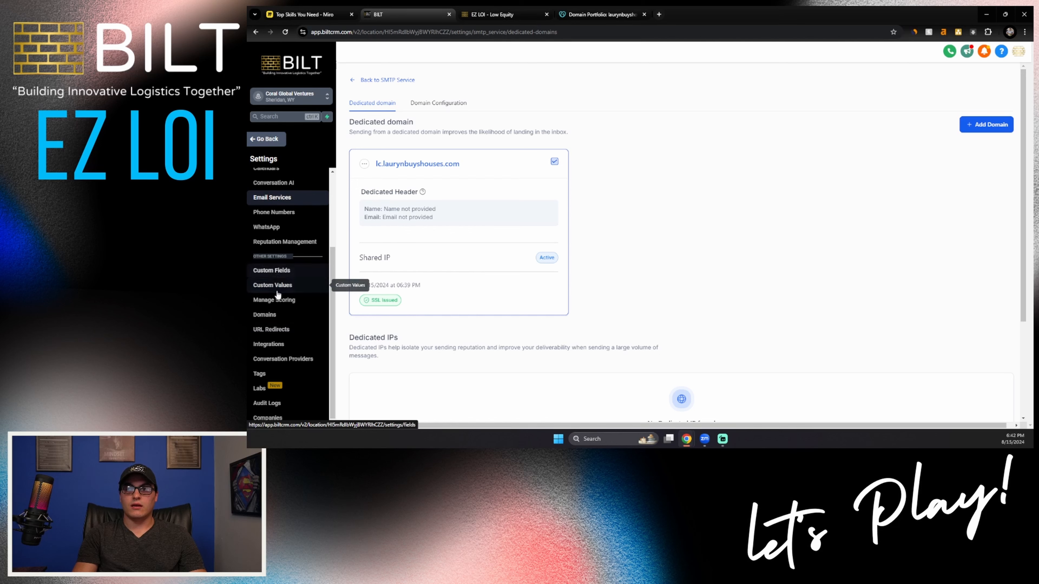
Step: Submit laurynbuyshouses.com with its www version in the domain settings and run the record verification, retrying it once
scroll(282, 262, "up", 3)
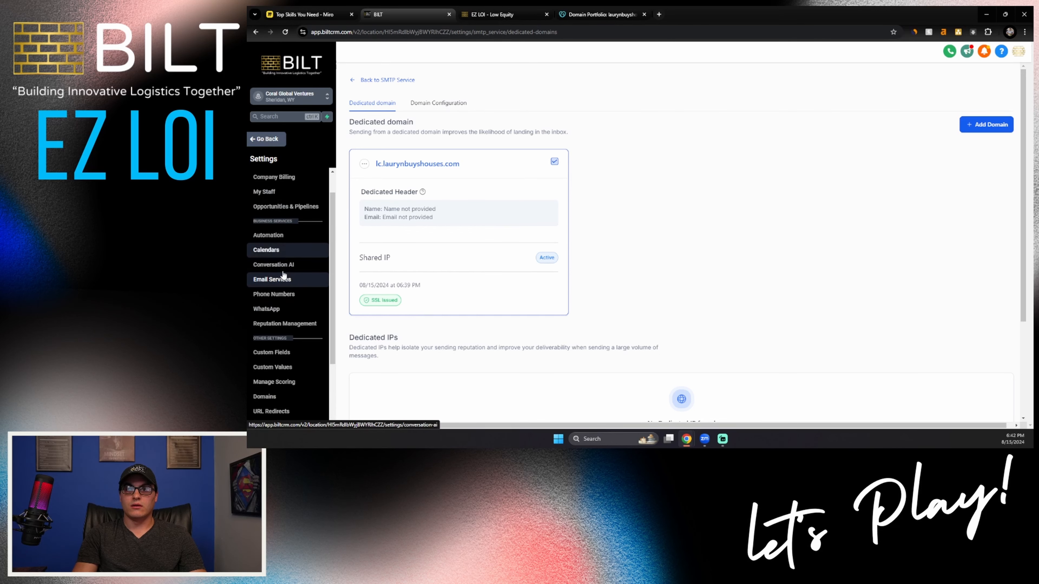
scroll(284, 273, "down", 3)
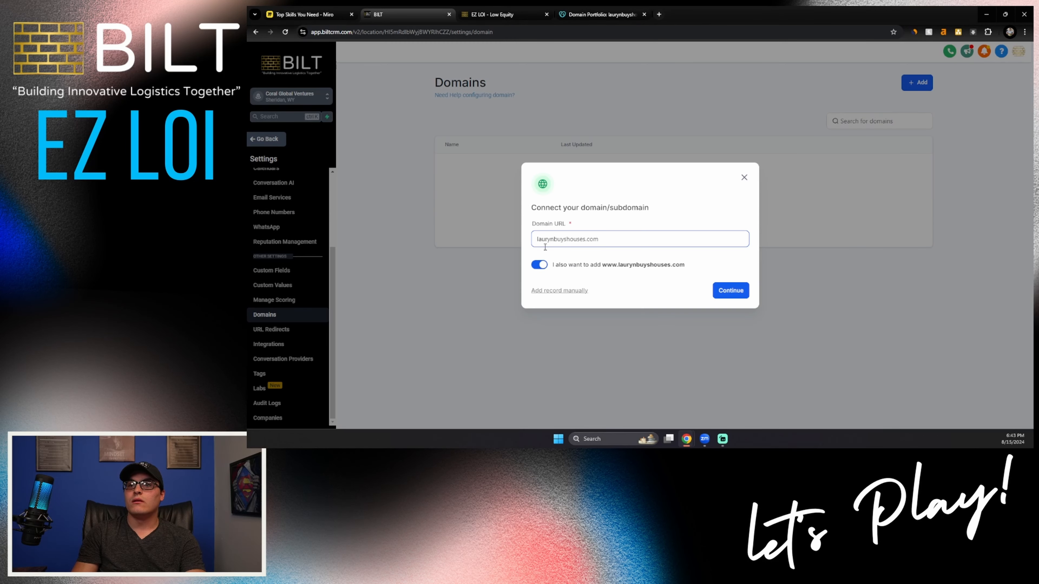
left_click(730, 291)
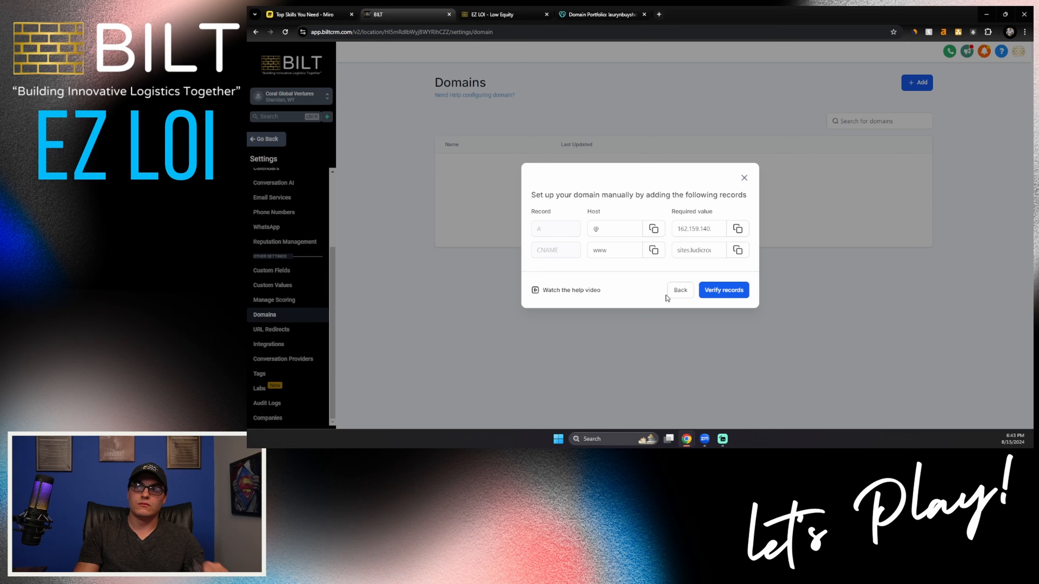
left_click(721, 293)
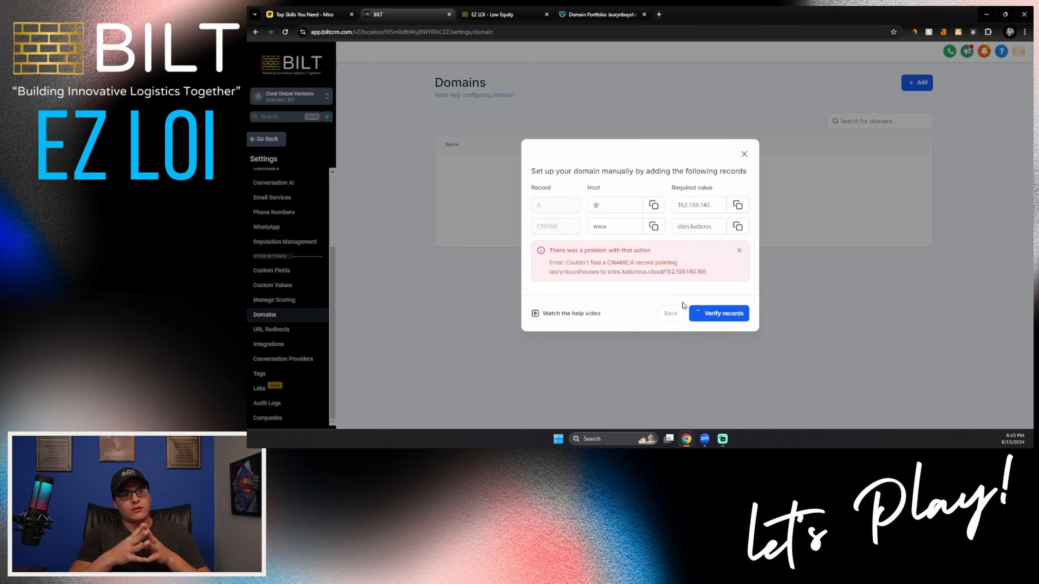
left_click(706, 313)
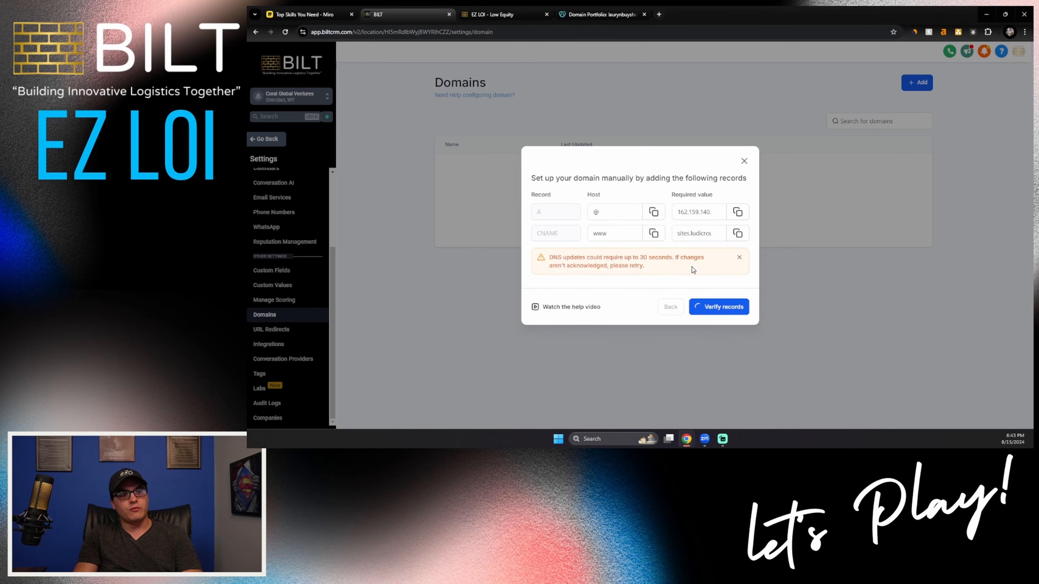
Step: Review the A, CNAME, MX and TXT records in the GoDaddy DNS list against the values required for laurynbuyshouses.com
left_click(580, 15)
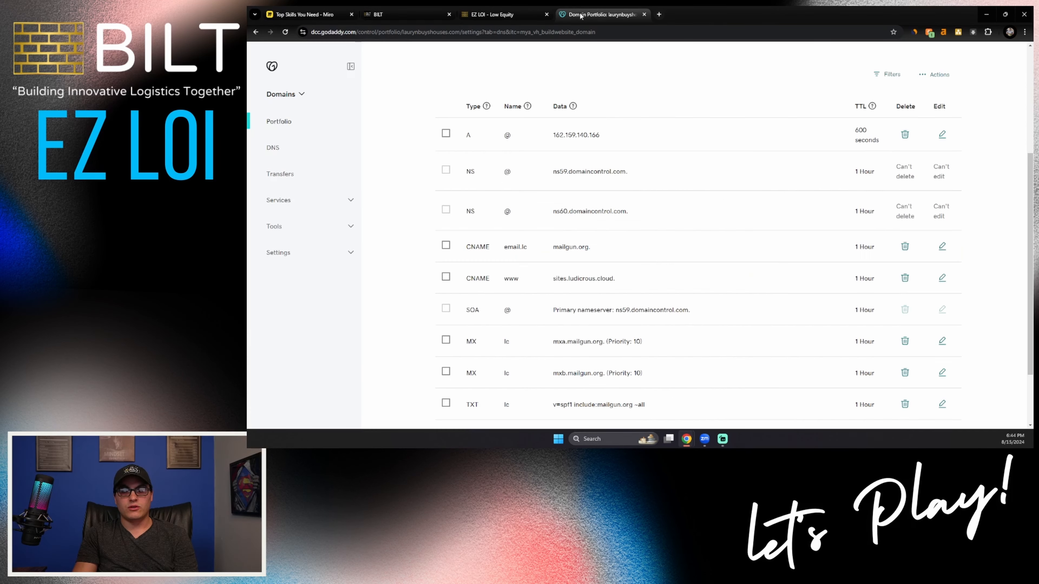
double_click(507, 135)
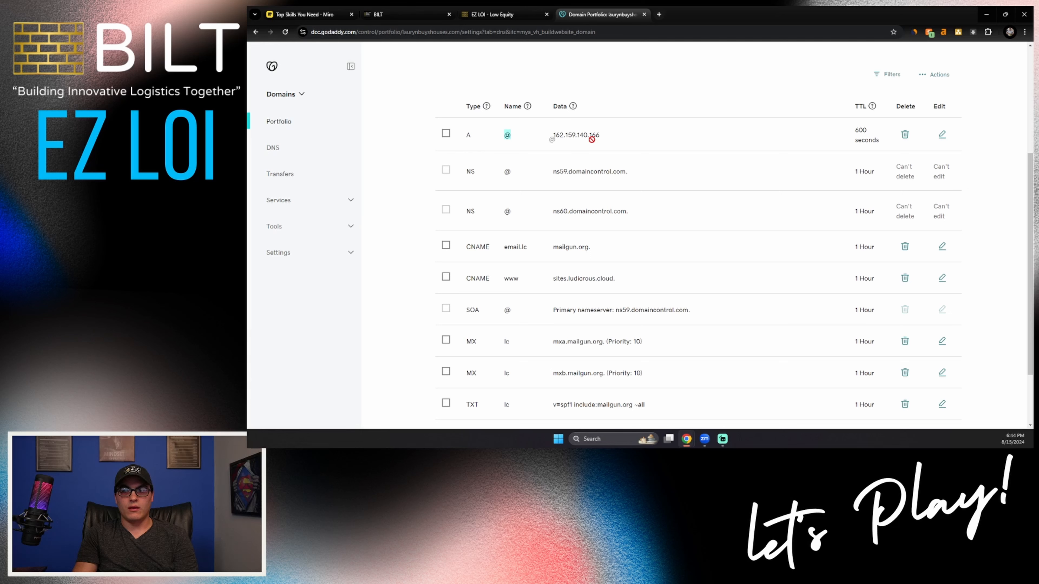
mouse_move(615, 142)
left_mouse_down()
mouse_move(516, 136)
mouse_move(619, 134)
left_mouse_up()
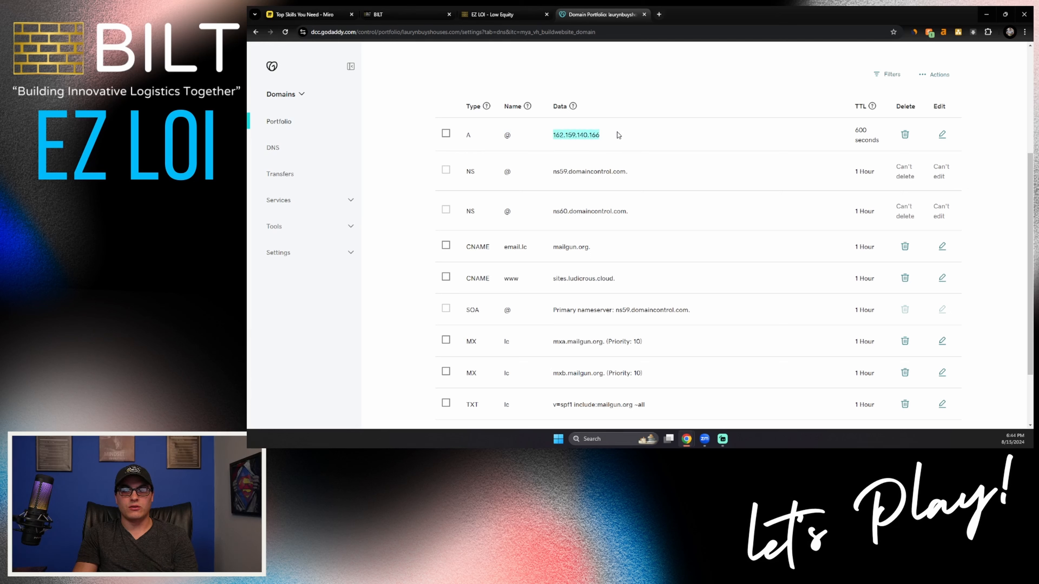
left_click_drag(475, 284, 499, 280)
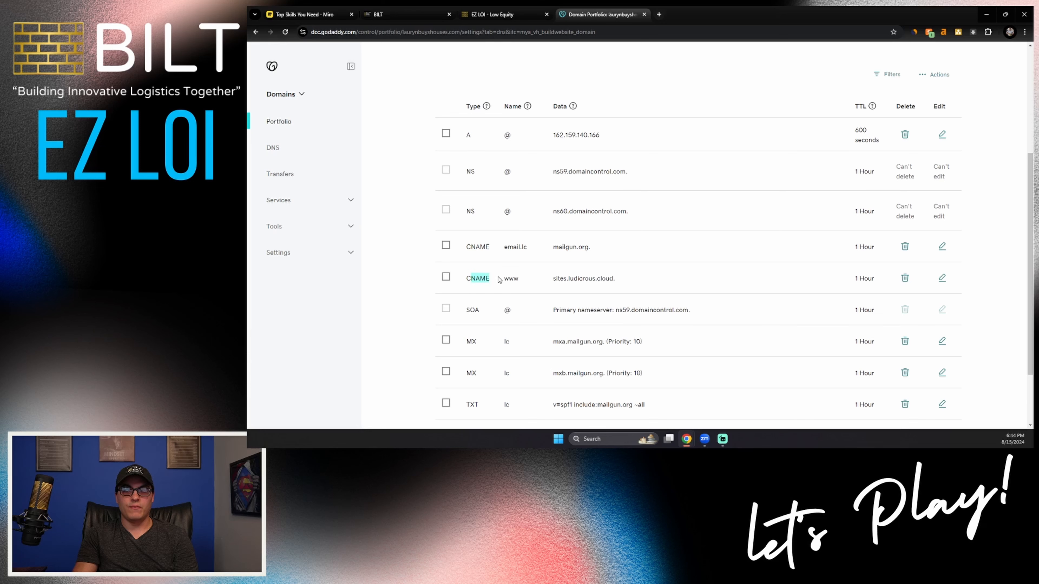
left_click(508, 277)
double_click(589, 280)
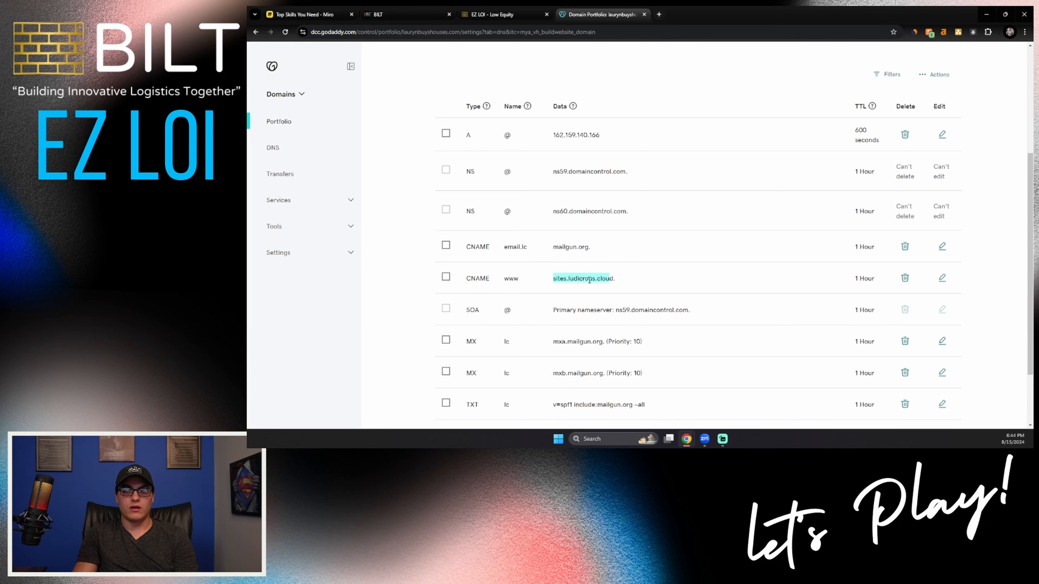
left_click_drag(505, 252, 596, 253)
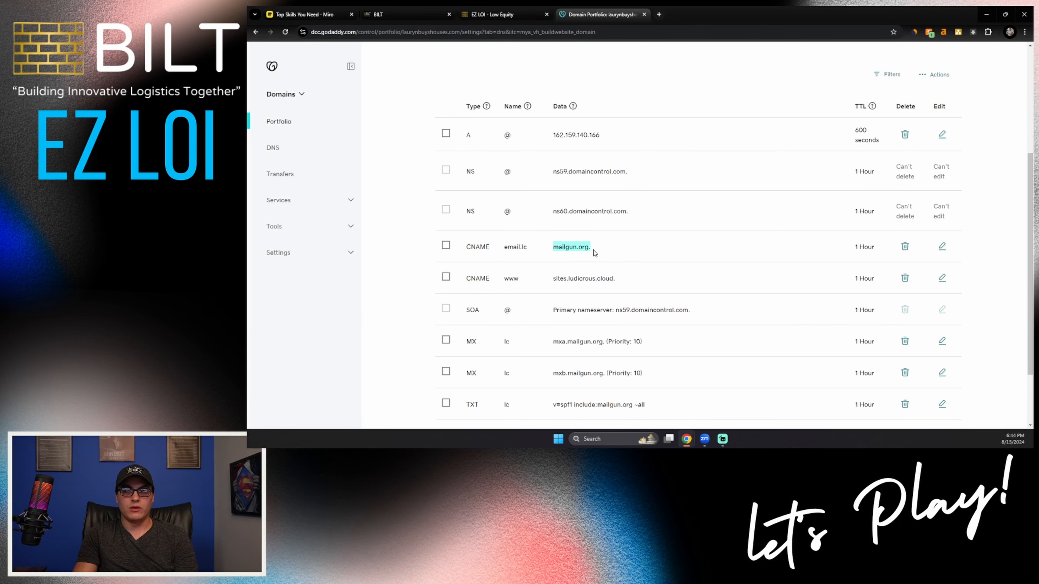
scroll(557, 269, "down", 1)
left_click_drag(517, 305, 510, 395)
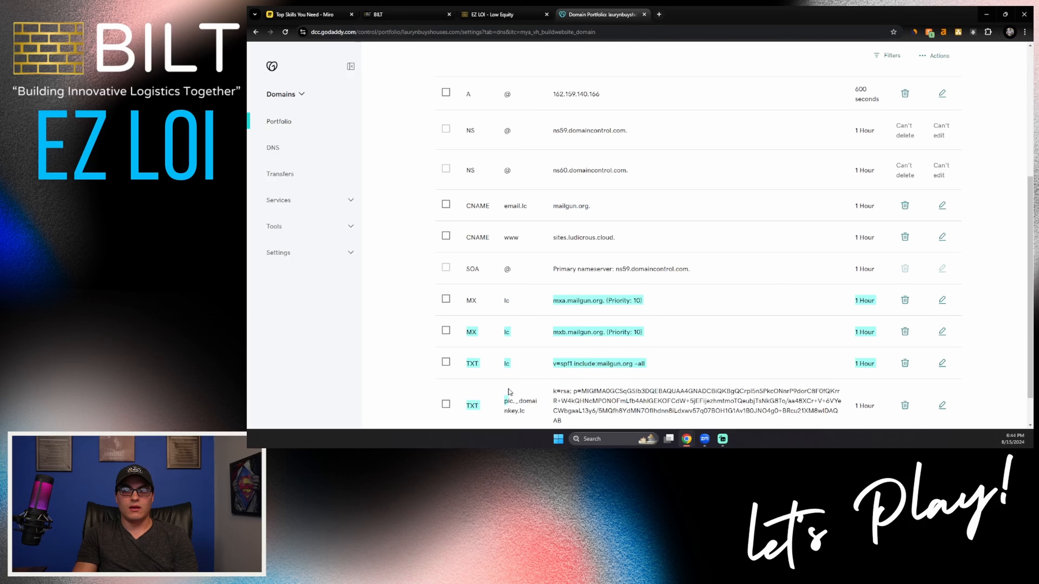
left_click(548, 316)
scroll(554, 321, "down", 1)
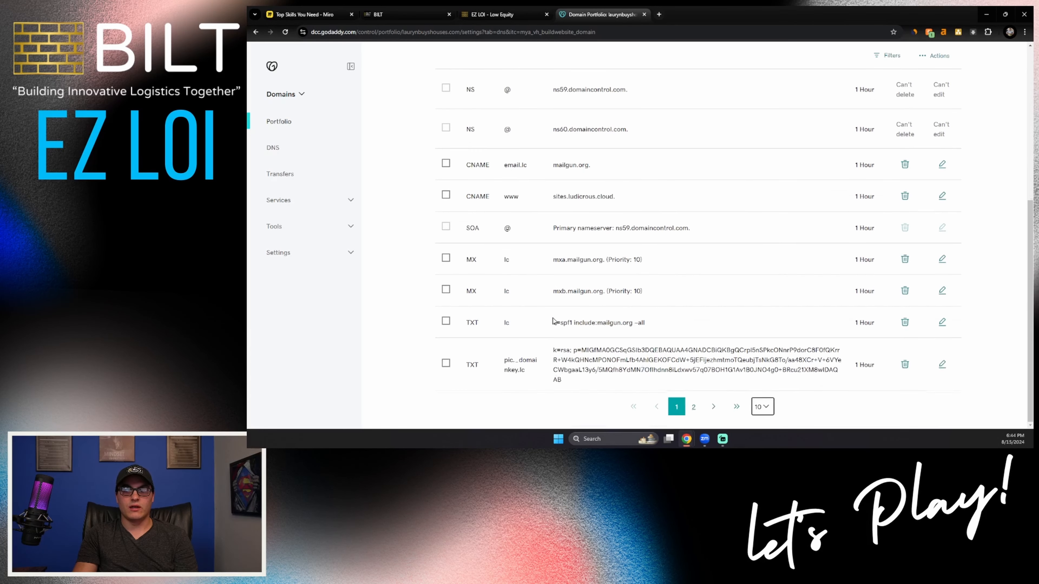
scroll(553, 321, "up", 2)
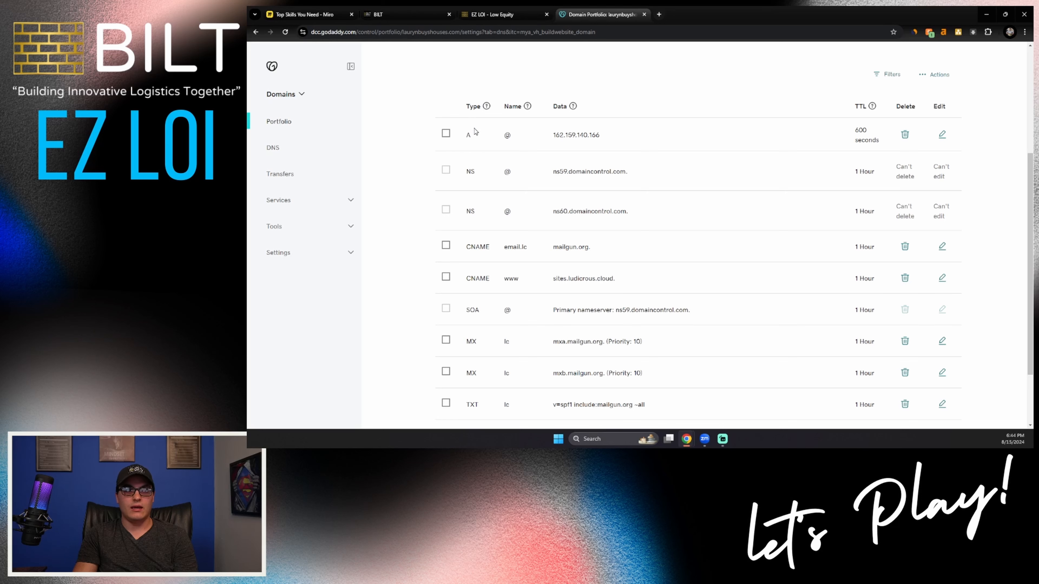
Step: Rerun the record verification for laurynbuyshouses.com in the BILT CRM, and close the funnel linking dialog without choosing a funnel
left_click(406, 14)
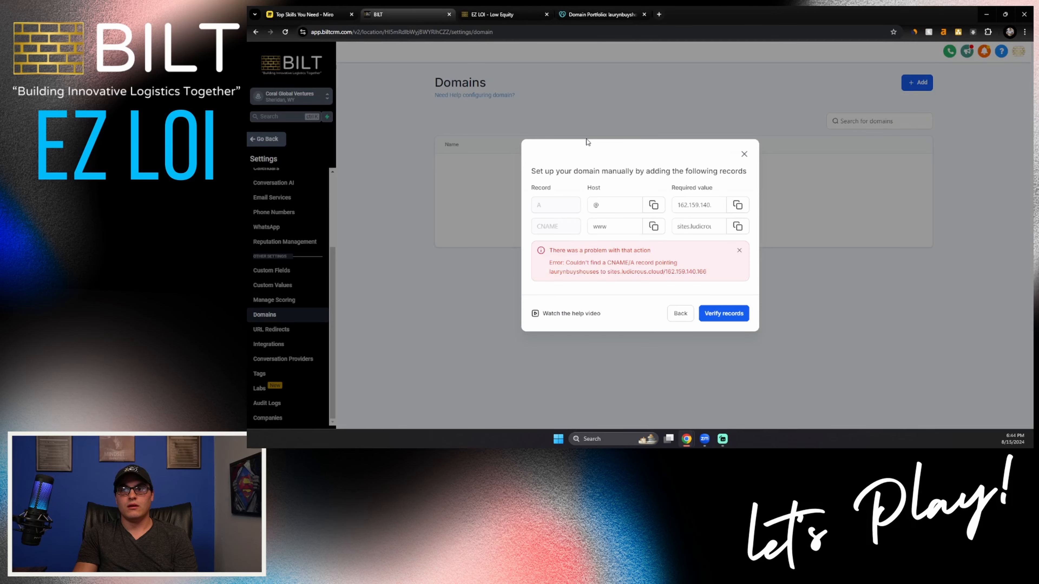
left_click(722, 315)
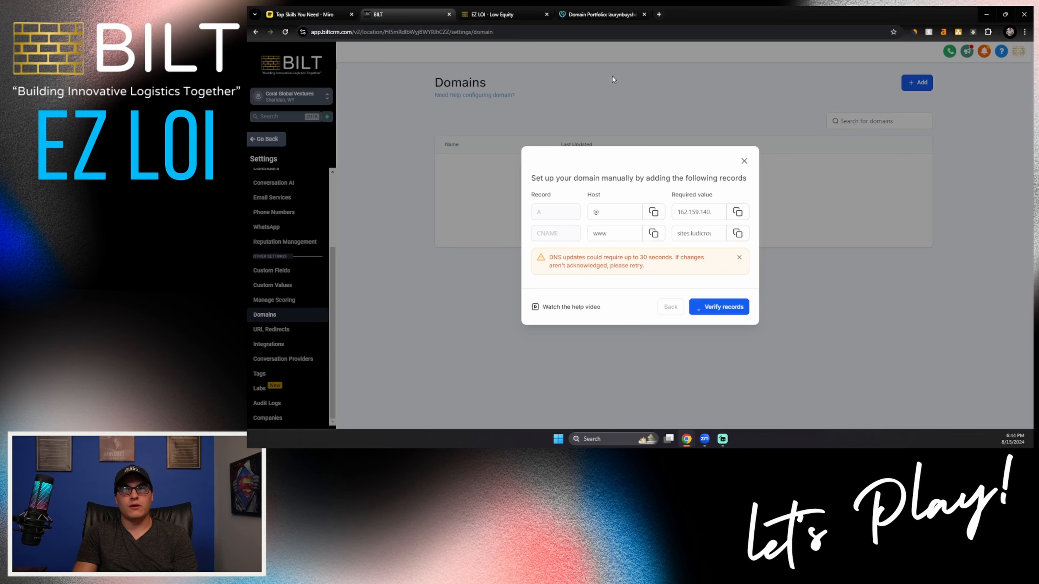
left_click(595, 15)
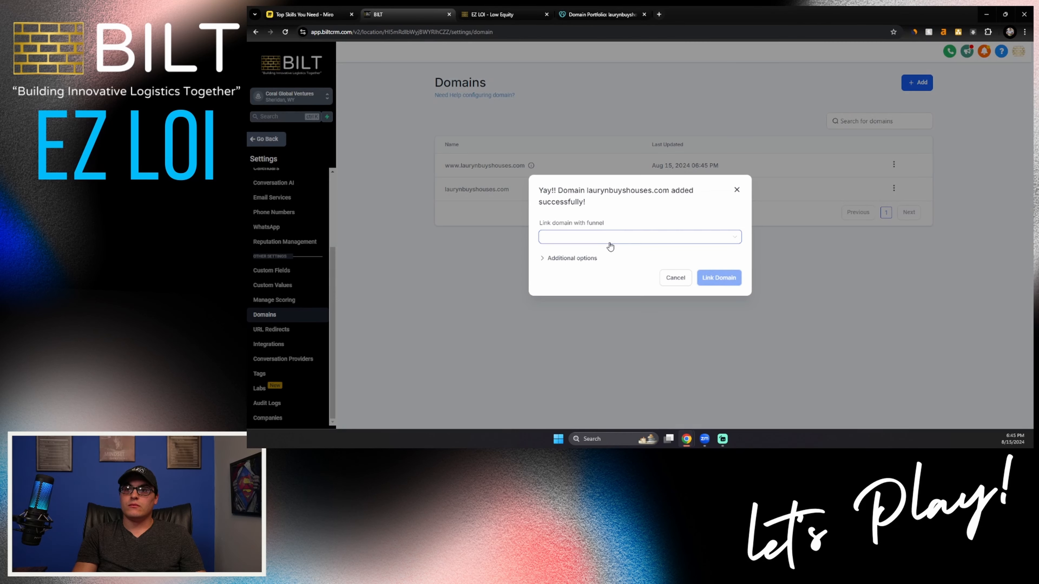
left_click(611, 246)
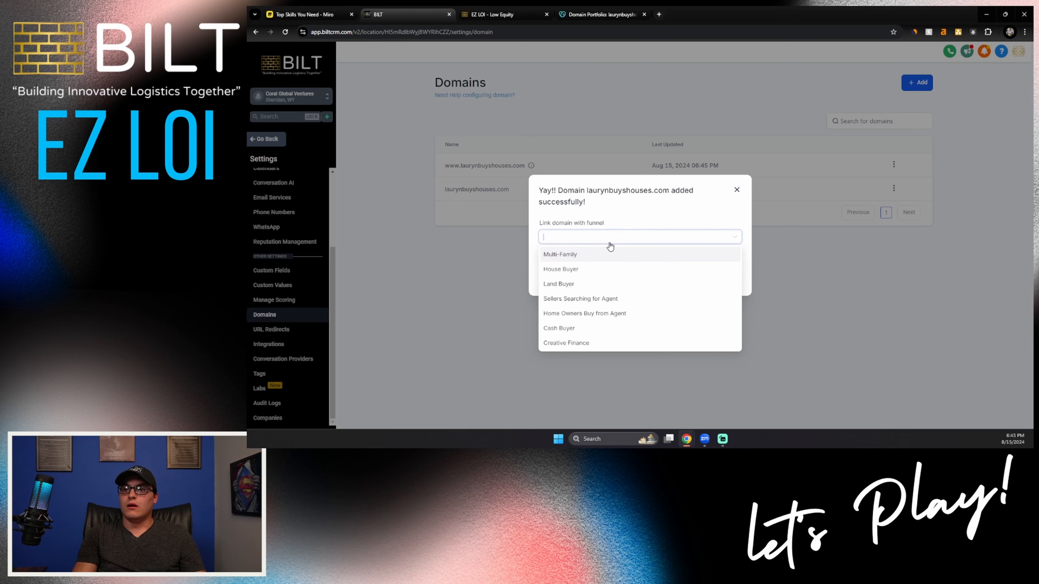
left_click(614, 205)
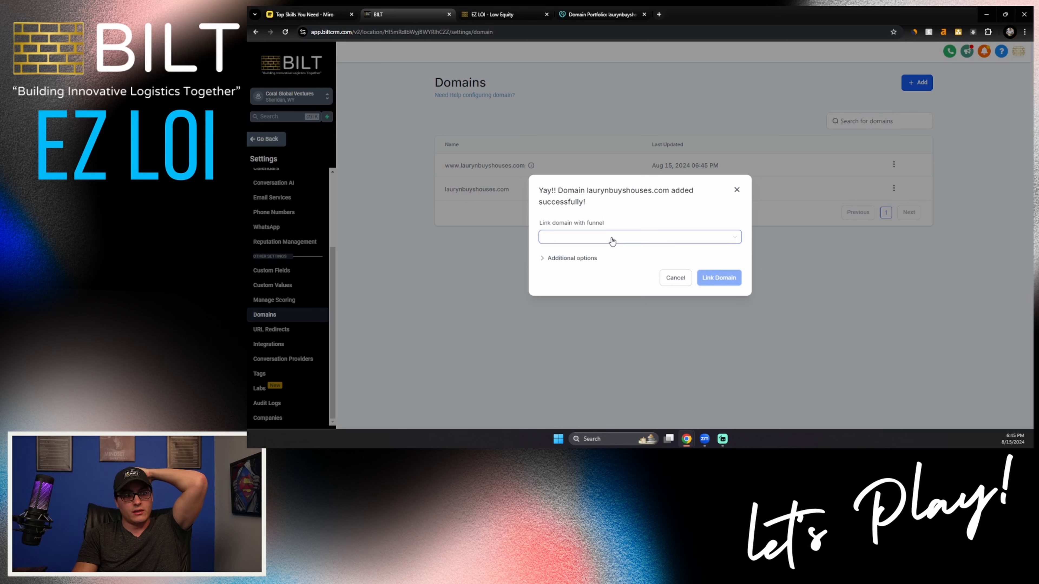
left_click(669, 280)
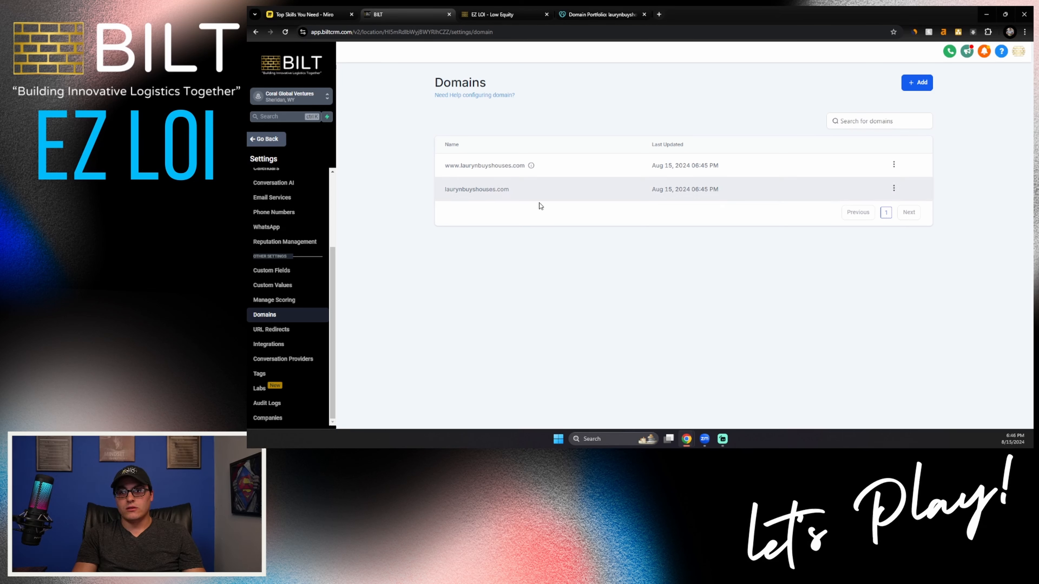
Step: Leave the settings, open the Creative Finance website among the account's sites, and preview its Home page
left_click(256, 138)
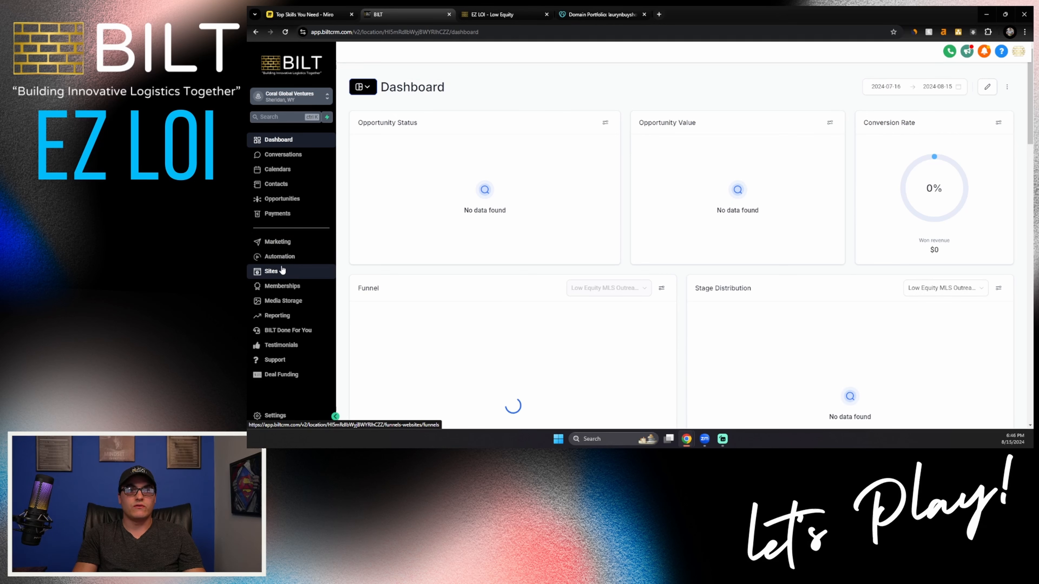
left_click(270, 270)
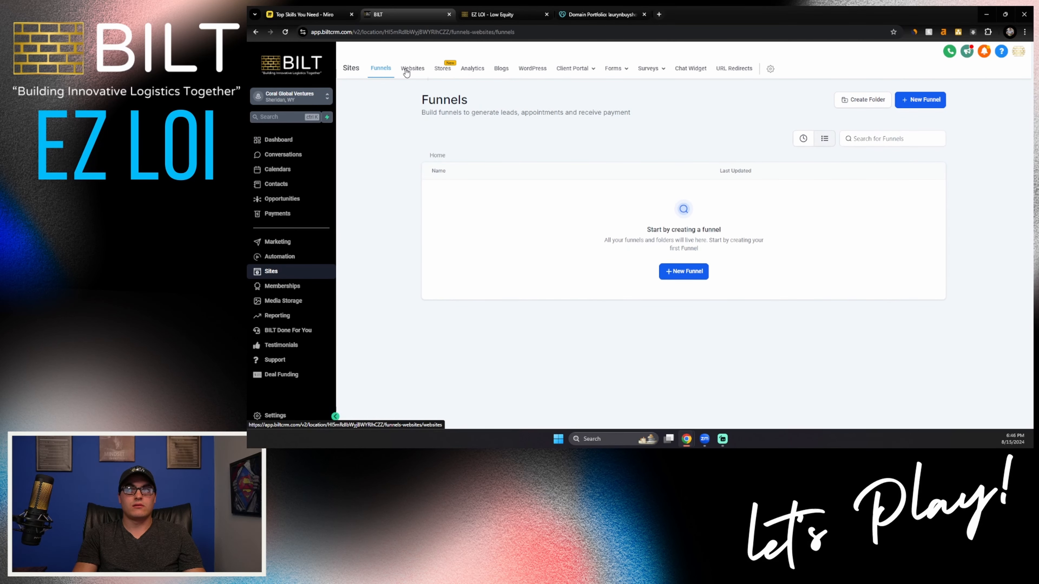
left_click(412, 68)
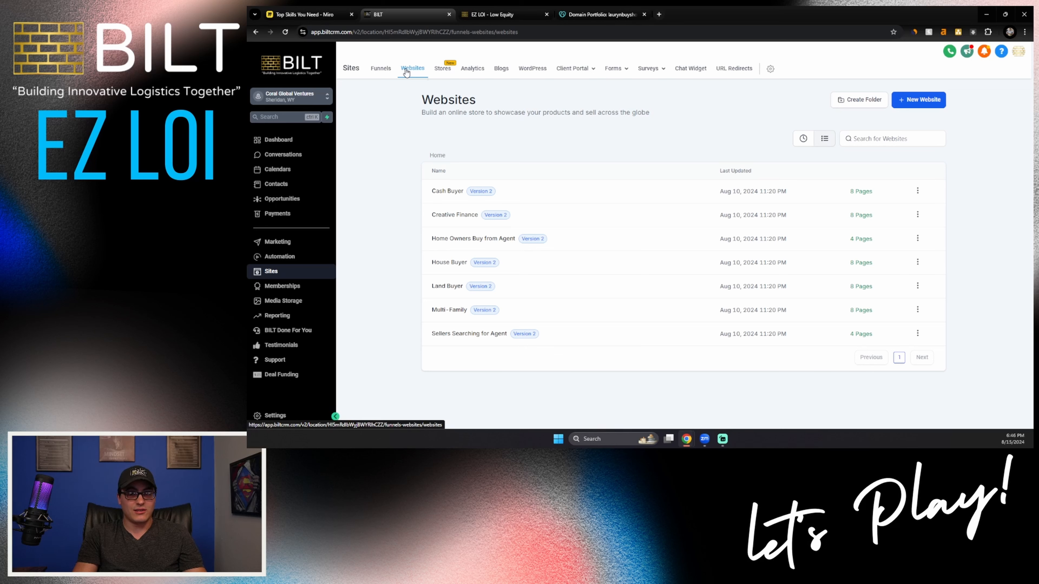
left_click(452, 216)
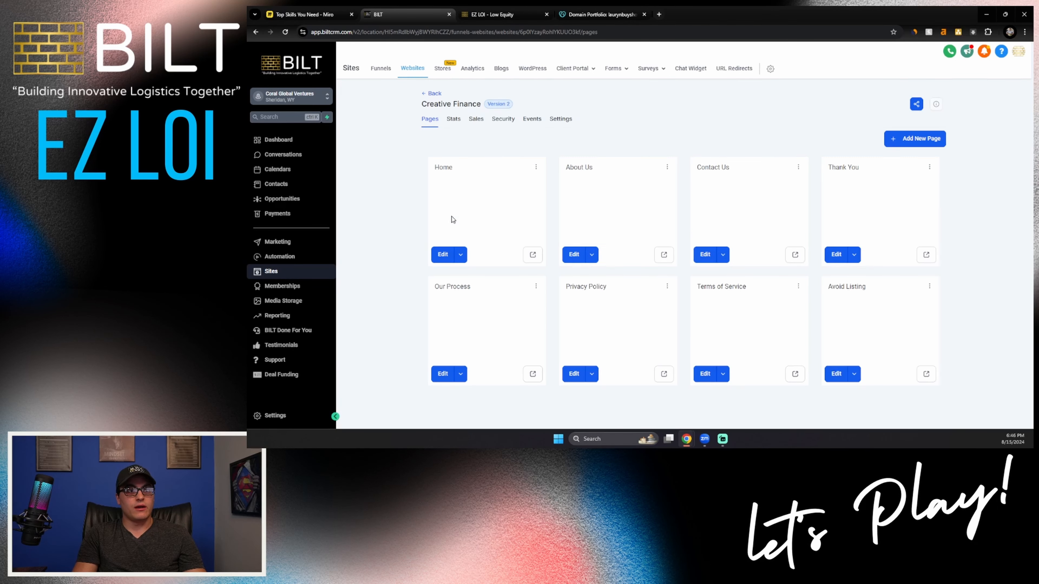
left_click(533, 255)
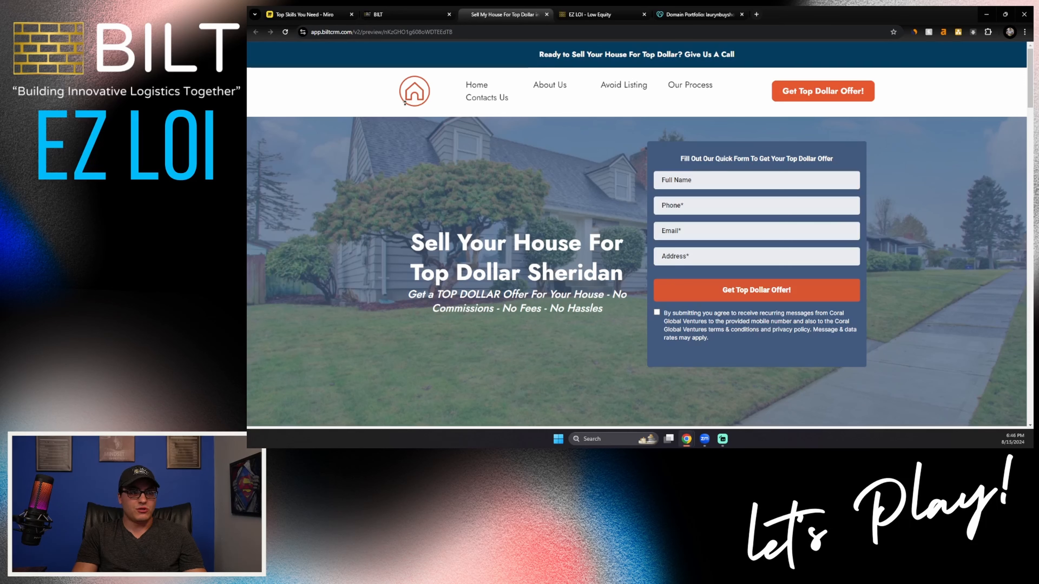
Step: Examine the Home page preview's headline, the inserted city name, the purchase program section and the placeholder testimonials
scroll(469, 131, "down", 1)
scroll(468, 127, "down", 3)
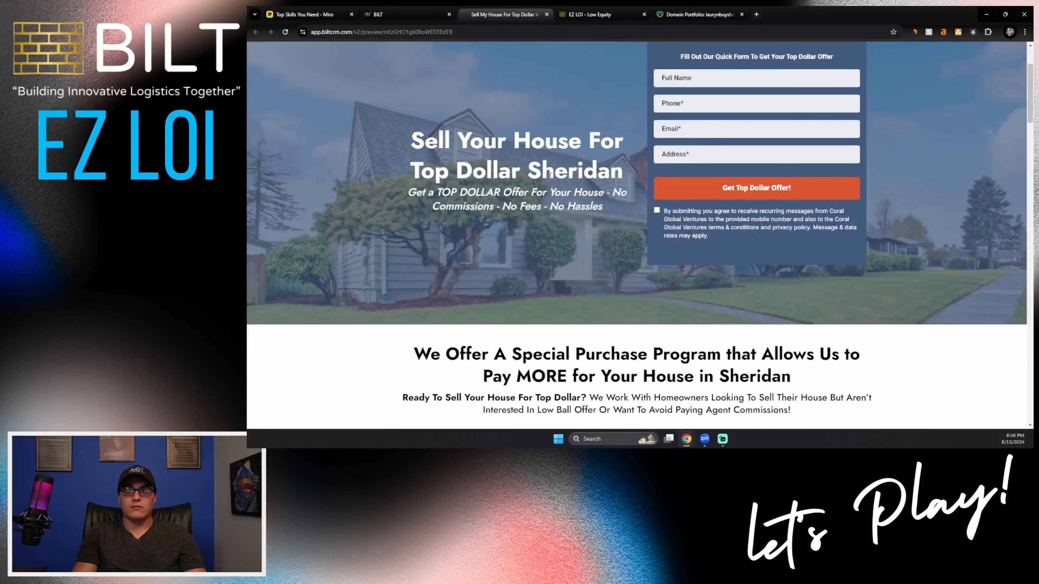
double_click(616, 173)
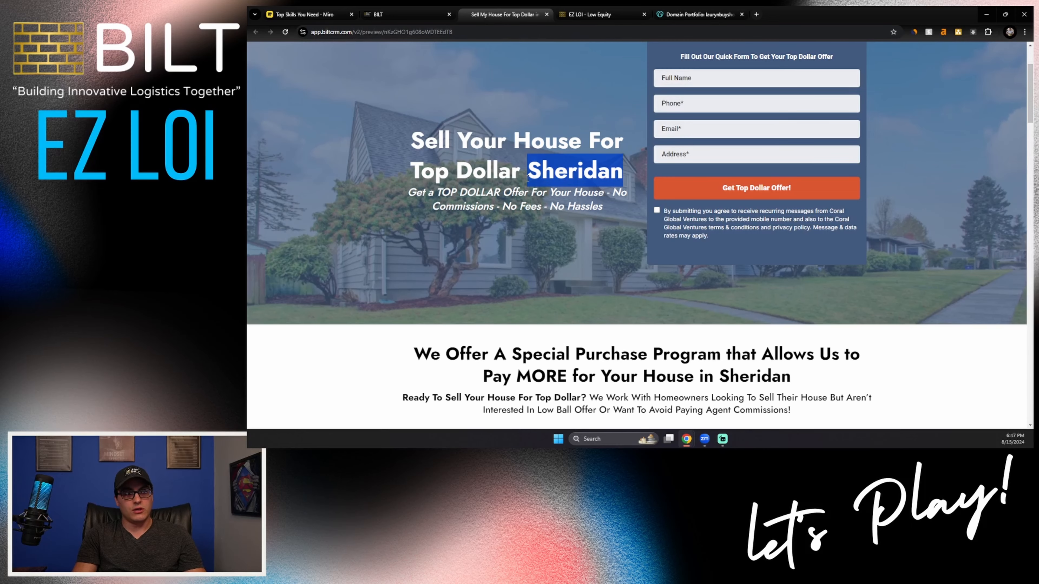
scroll(536, 246, "down", 5)
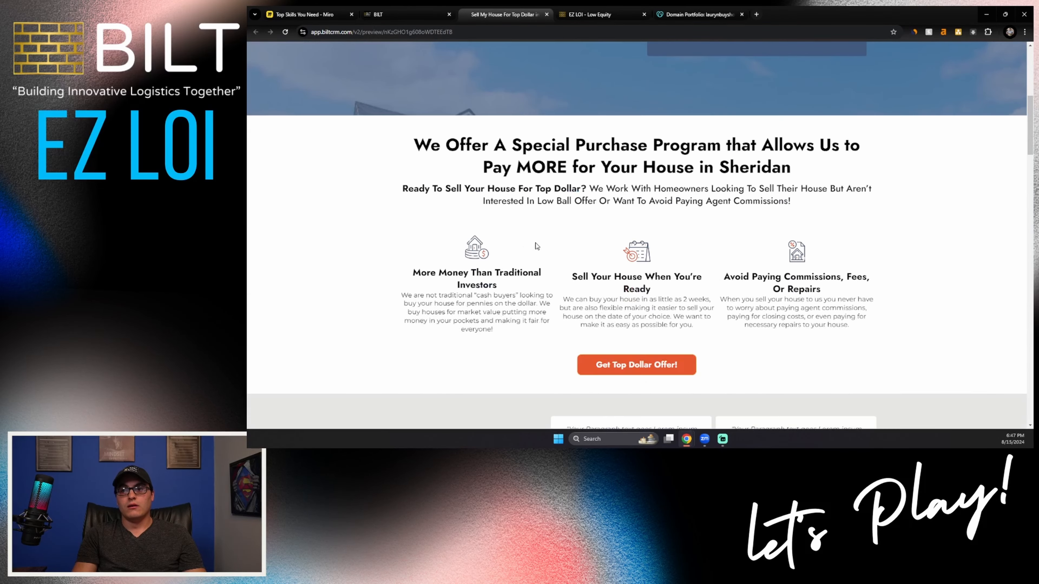
left_click_drag(720, 176, 793, 175)
left_click(618, 183)
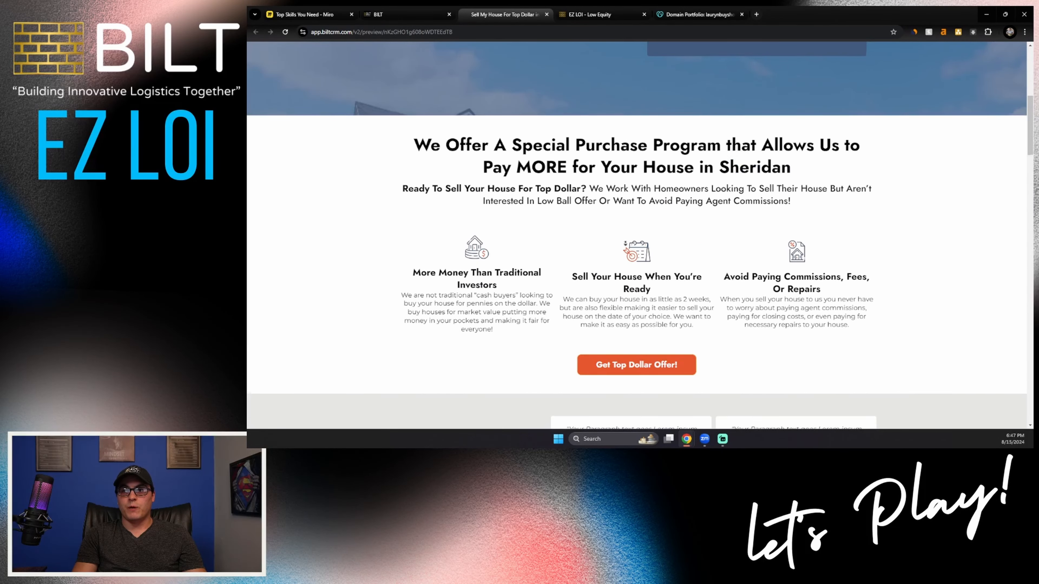
scroll(626, 260, "down", 16)
scroll(626, 260, "up", 9)
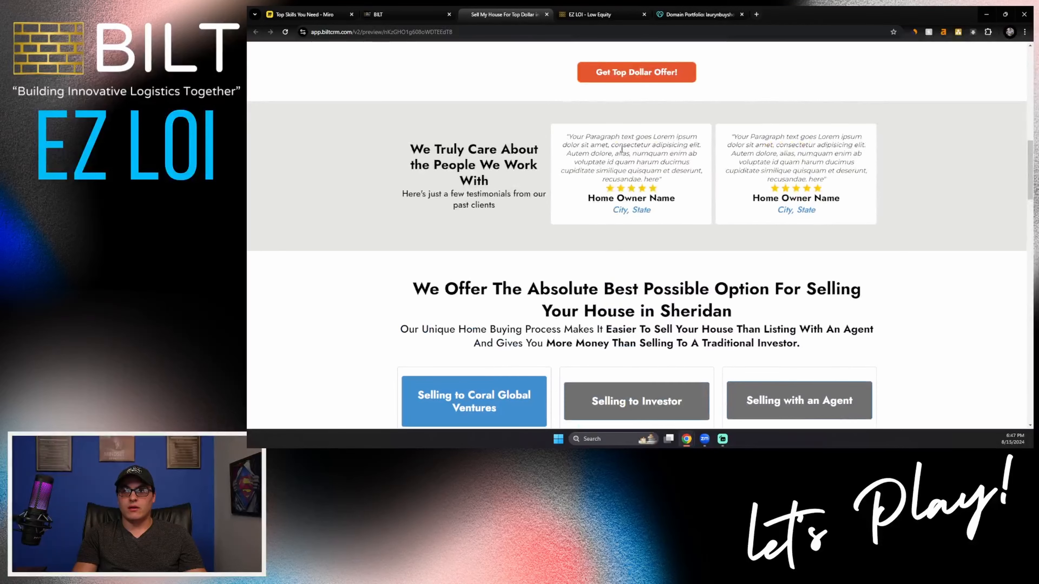
left_click_drag(562, 136, 721, 163)
left_click(697, 195)
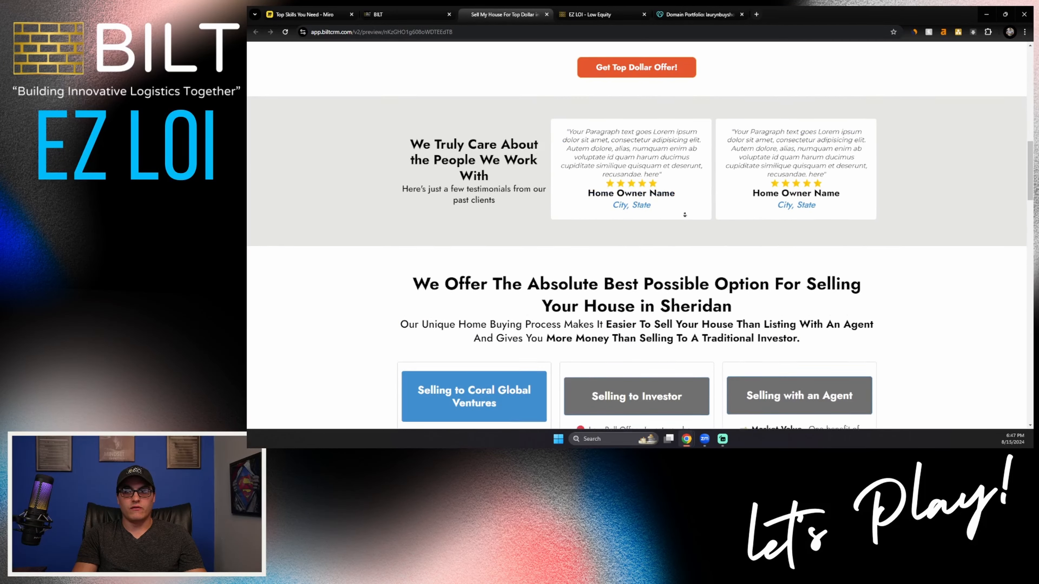
Step: Examine the Home page's comparison of selling to the company, an investor or an agent, and the home-seller situations section
scroll(669, 240, "down", 4)
scroll(669, 240, "down", 2)
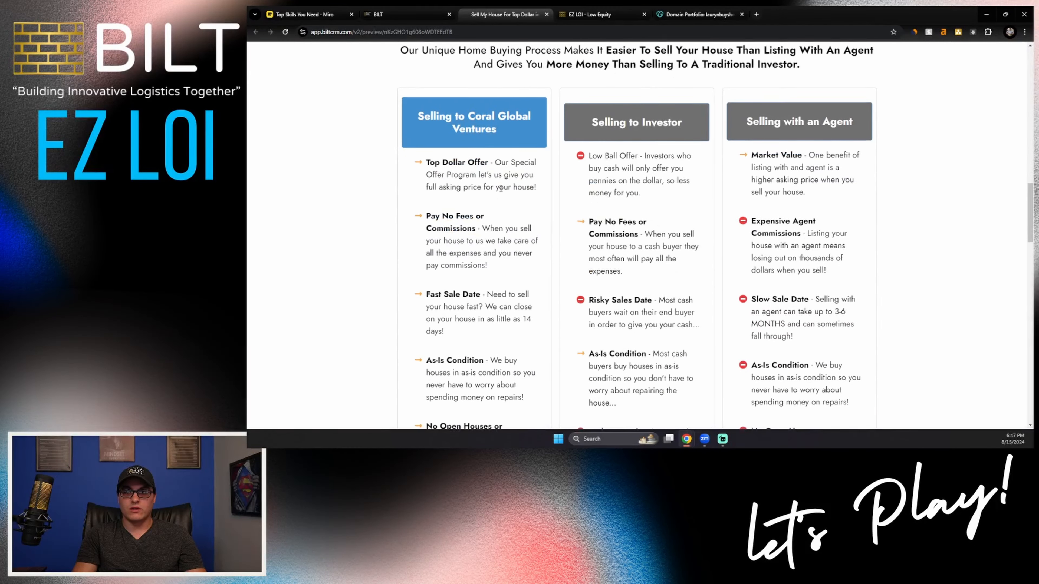
scroll(501, 189, "down", 2)
scroll(501, 189, "up", 2)
left_click_drag(496, 130, 421, 115)
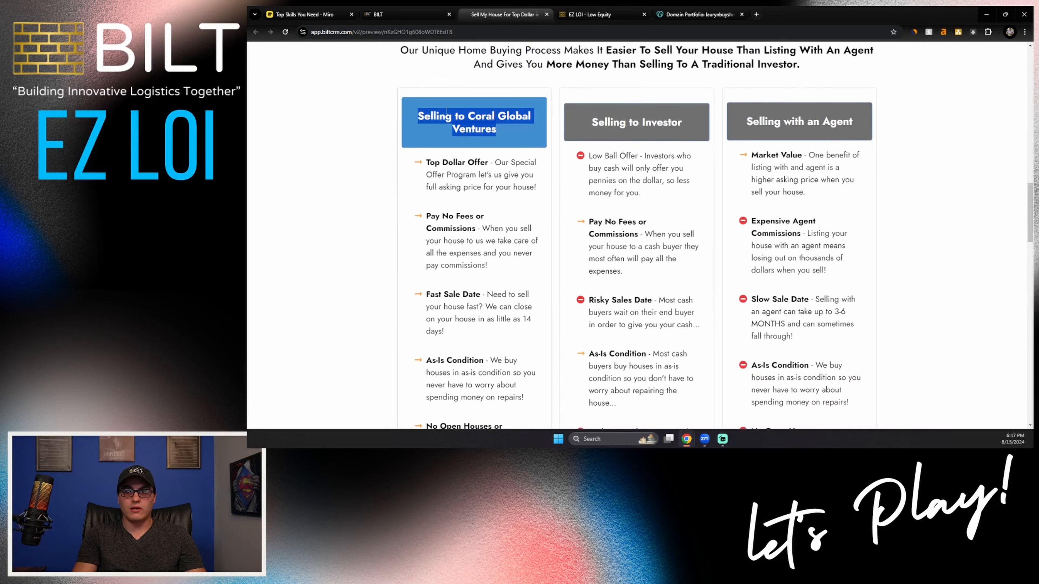
left_click(456, 108)
left_click_drag(588, 125, 654, 123)
left_click_drag(759, 122, 819, 122)
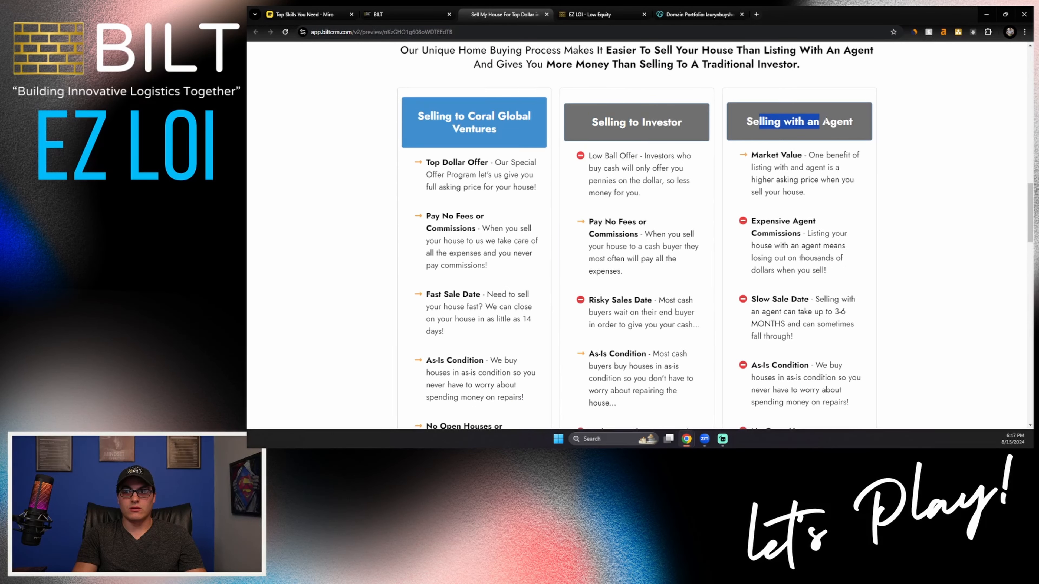
scroll(606, 179, "down", 15)
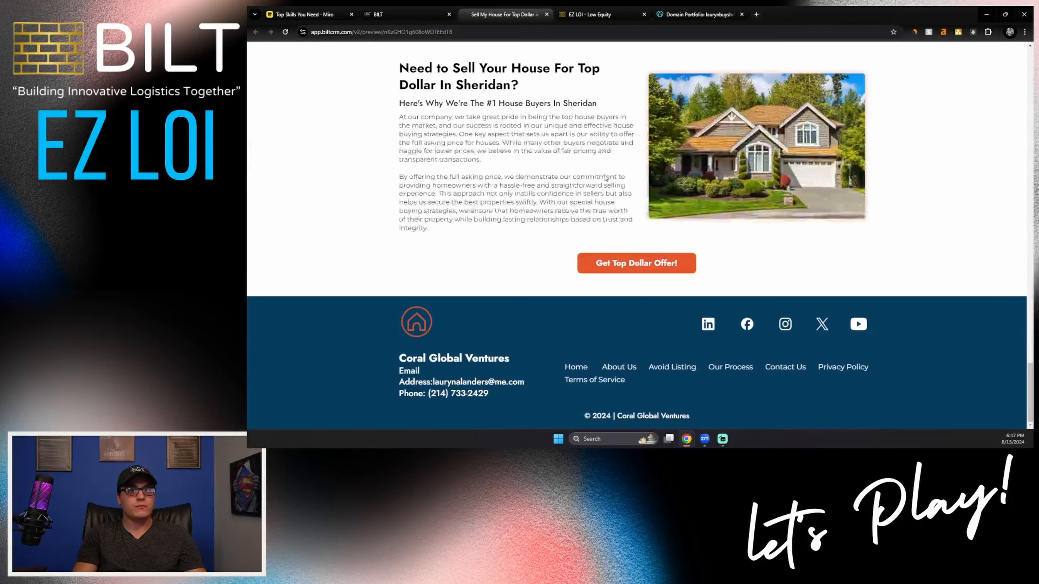
left_click(618, 262)
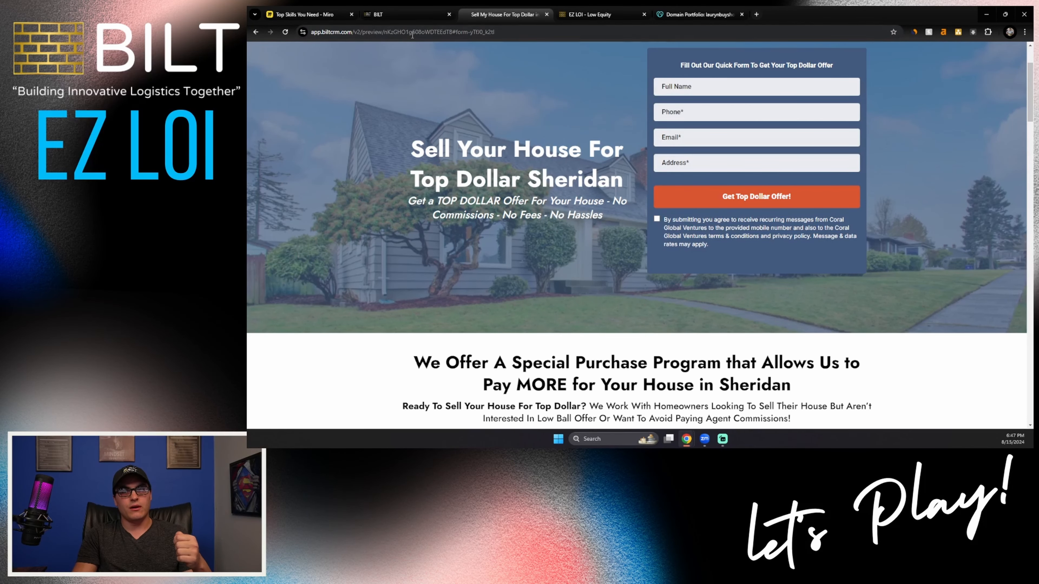
Step: In the Creative Finance website's settings, set the domain to laurynbuyshouses.com and save
left_click(405, 13)
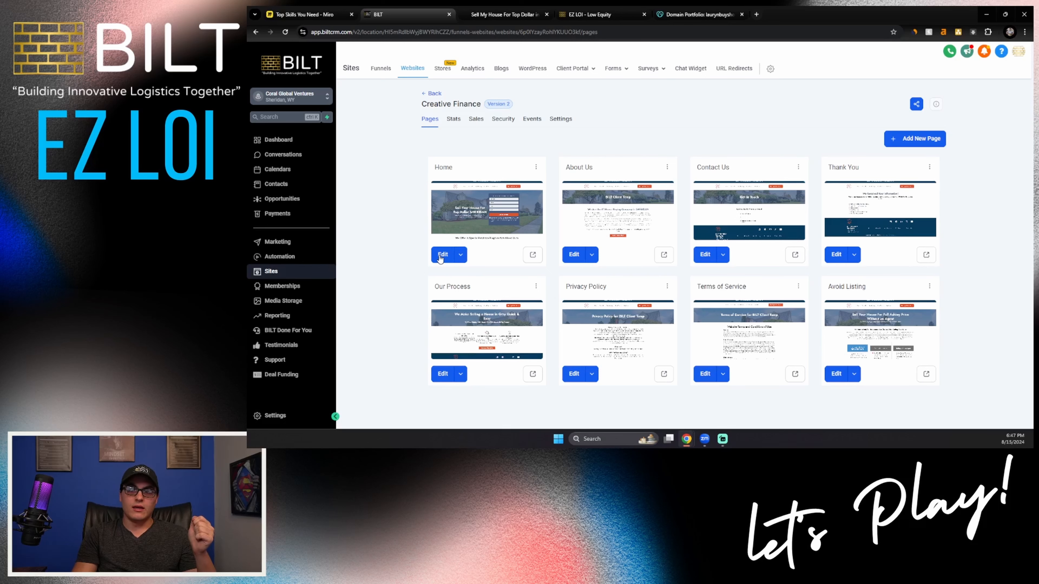
left_click(562, 119)
left_click(724, 170)
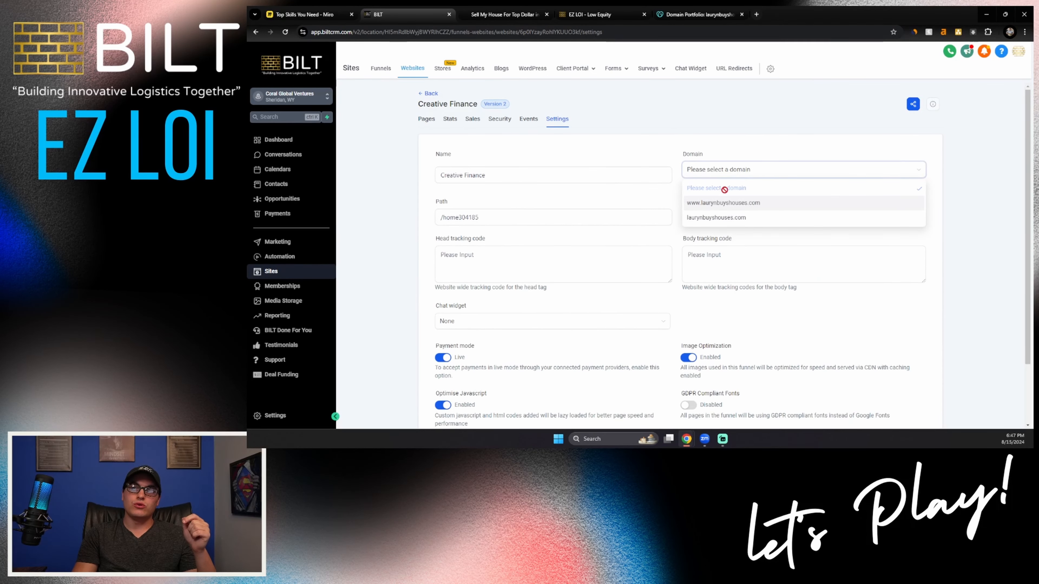
left_click(698, 219)
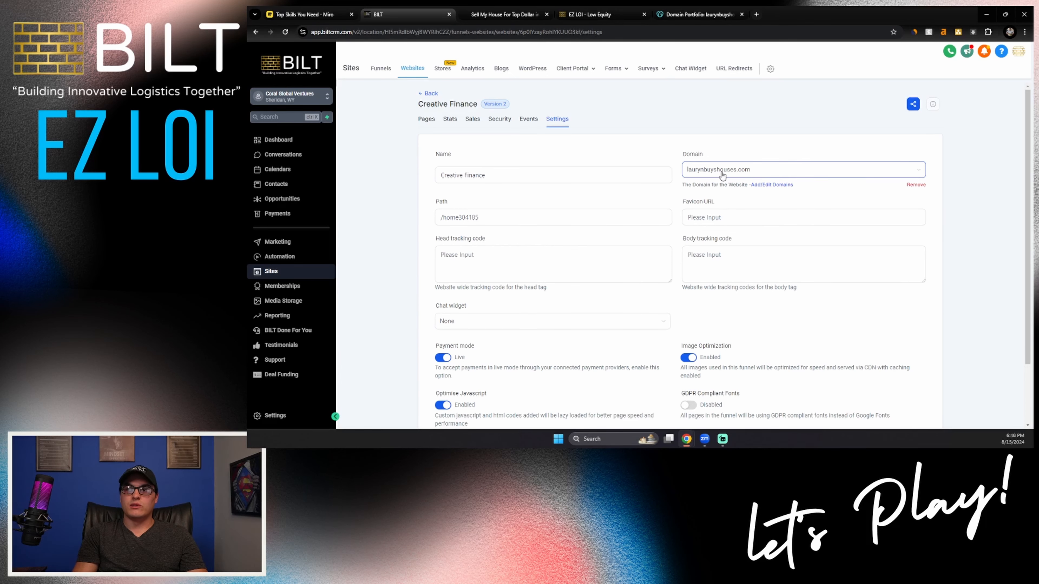
scroll(722, 176, "down", 2)
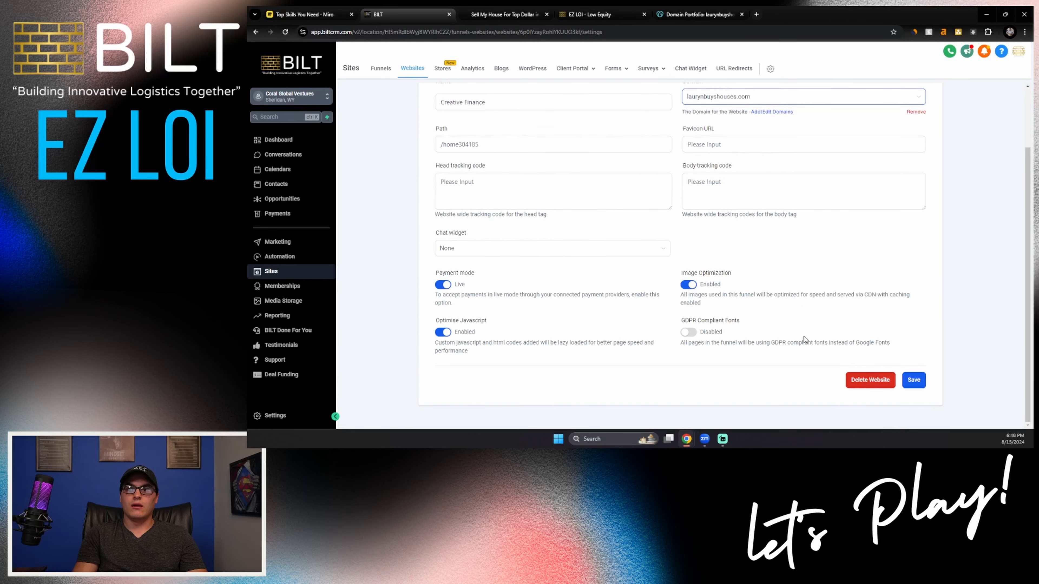
left_click(914, 388)
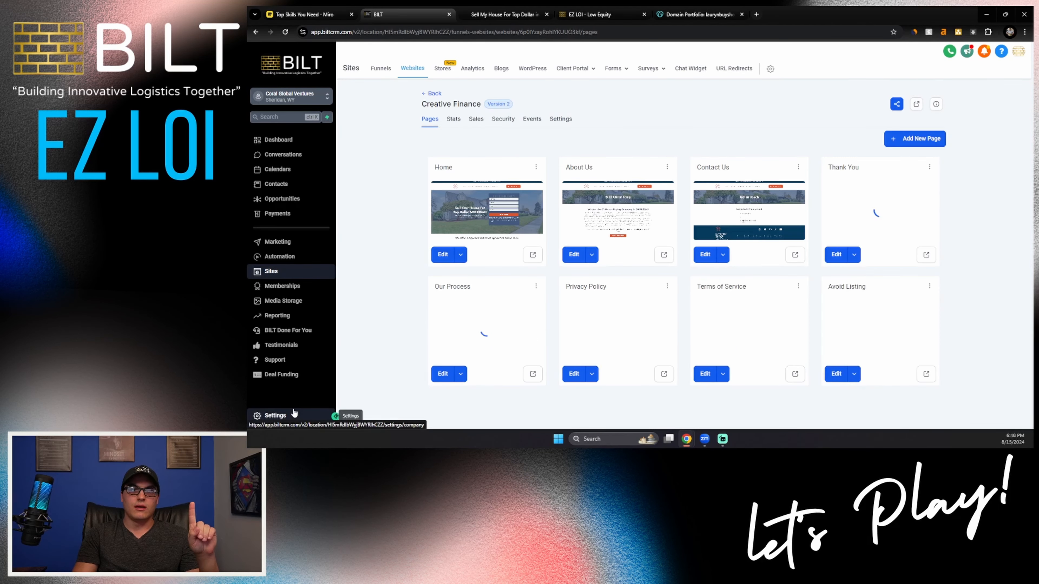
Step: In the account's domain settings, edit laurynbuyshouses.com and set its default page to Creative Finance / Home
left_click(292, 419)
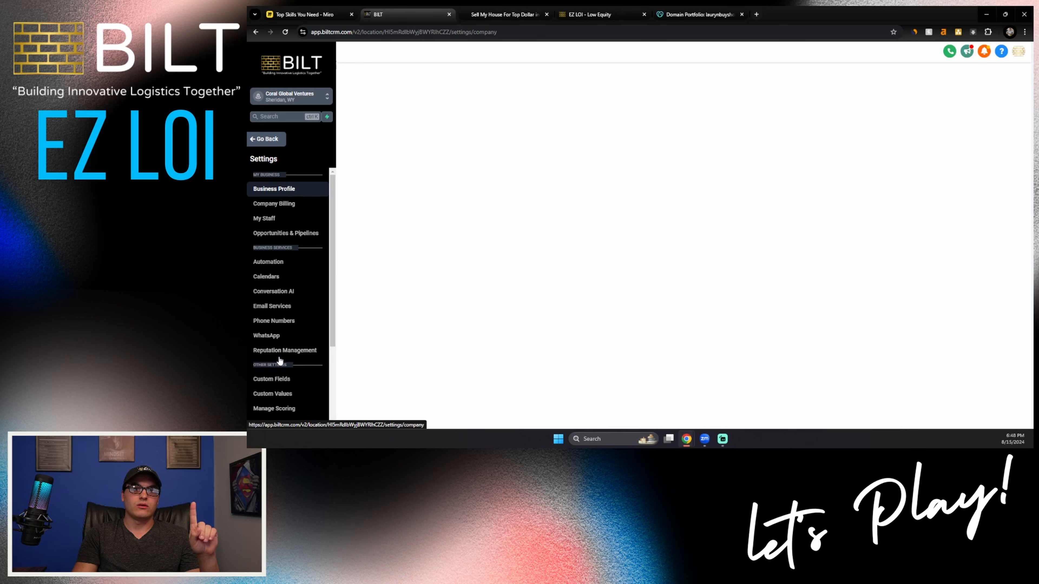
scroll(285, 338, "down", 2)
left_click(283, 343)
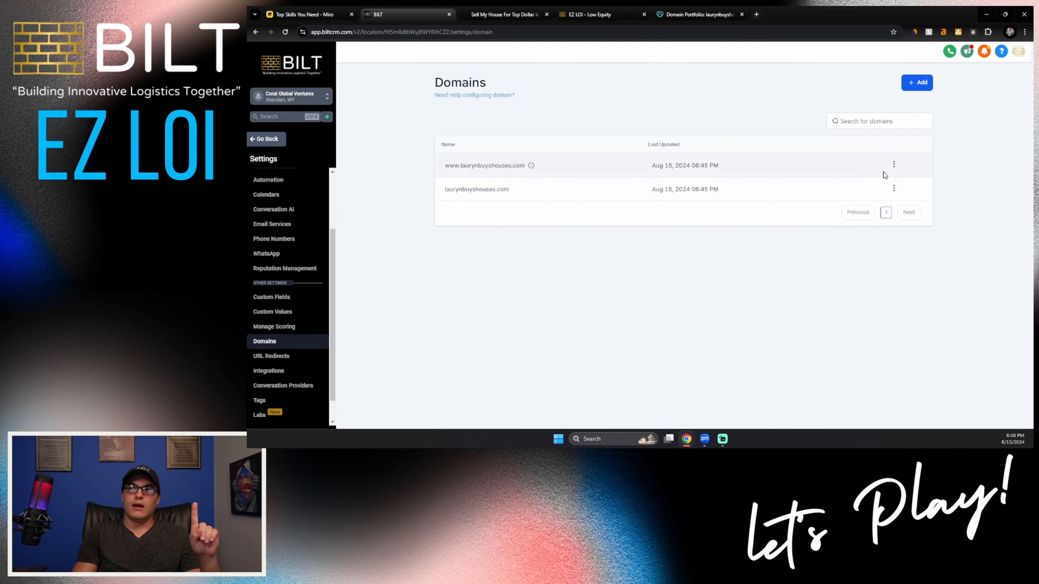
left_click(895, 190)
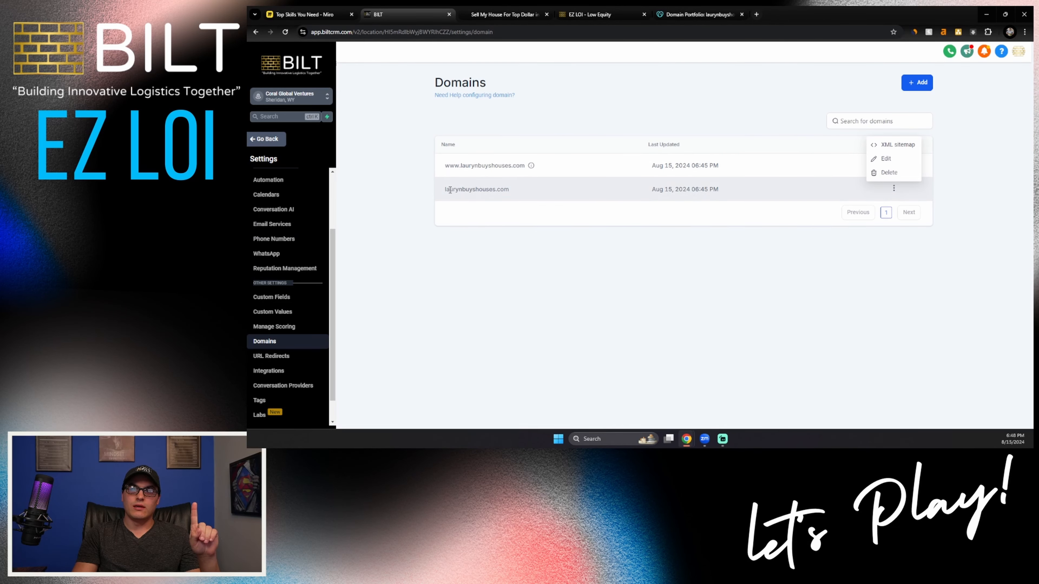
left_click(886, 158)
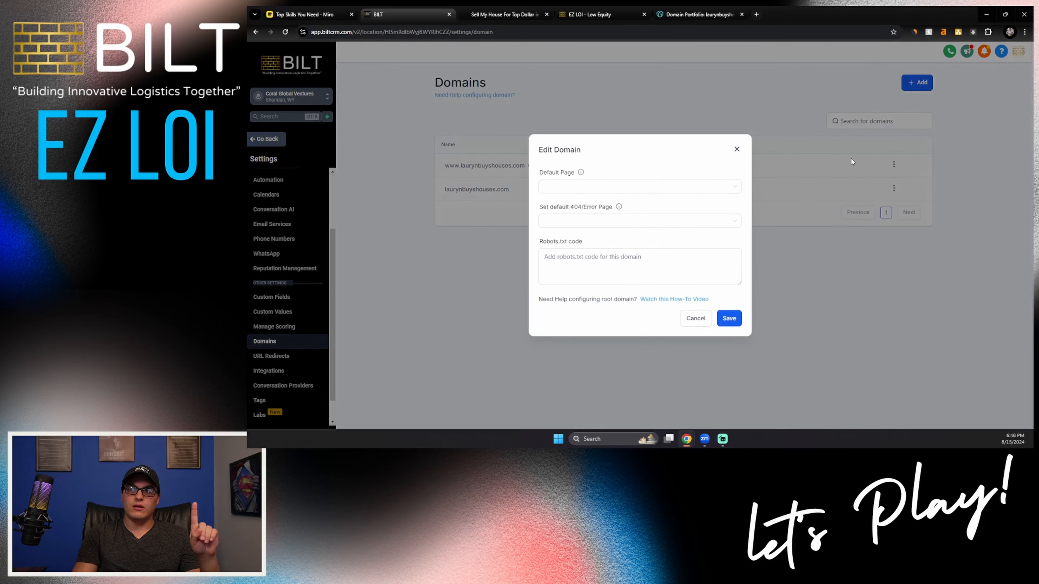
left_click(622, 197)
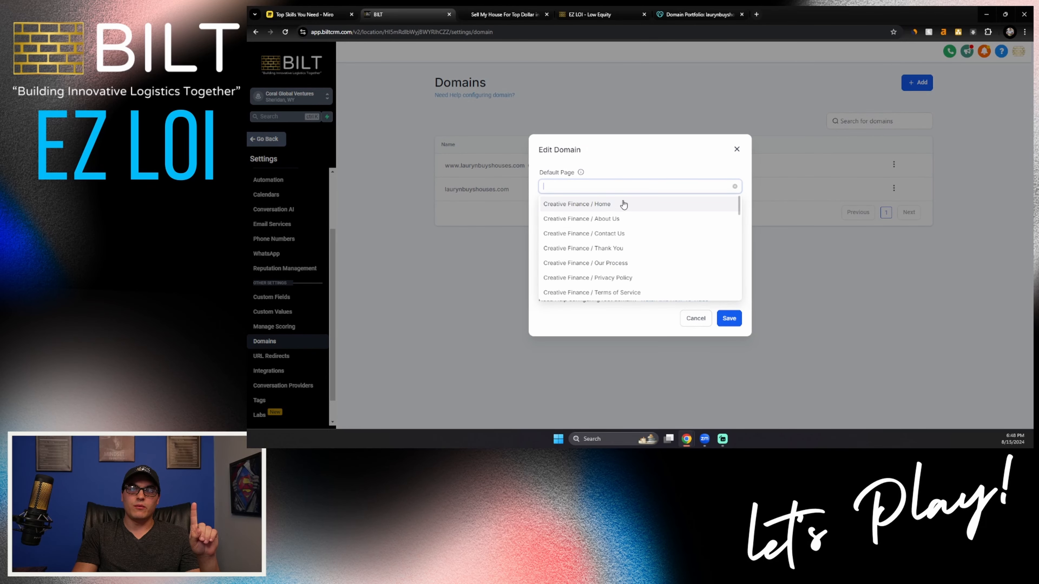
left_click(634, 208)
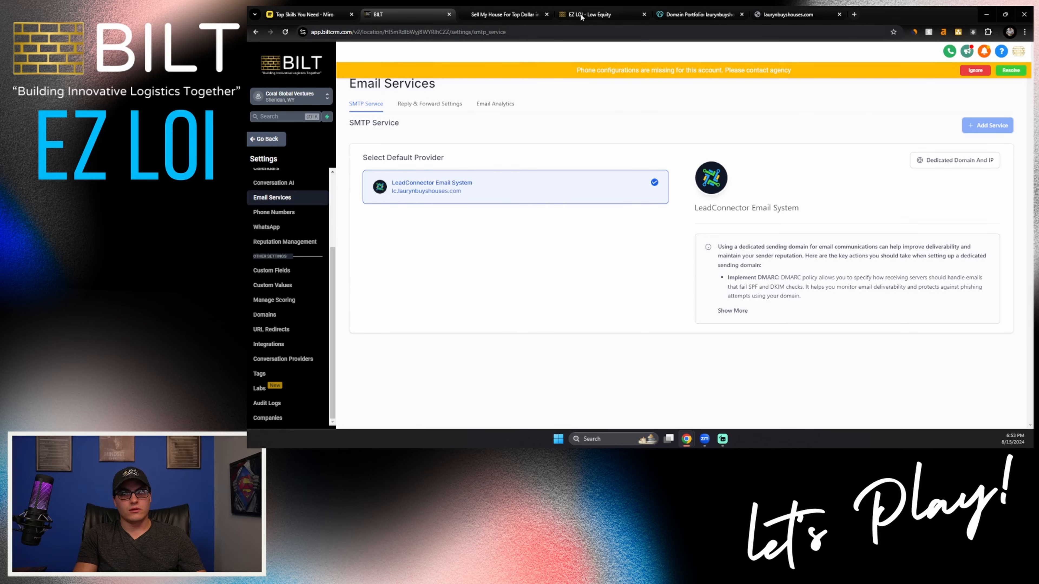
Step: Switch to GoDaddy and review the names of the CNAME, MX and TXT records in laurynbuyshouses.com's DNS
left_click(691, 15)
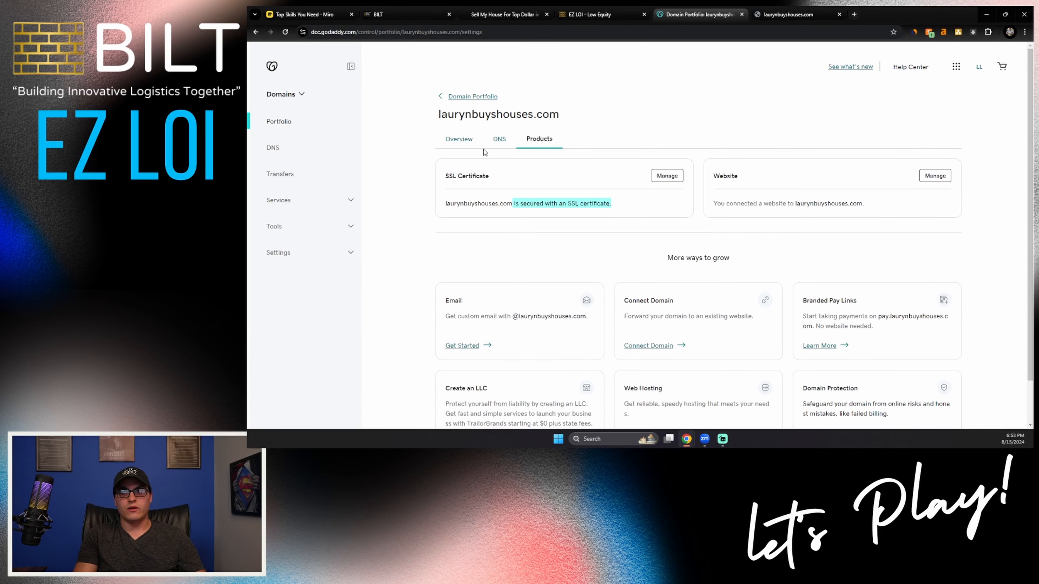
left_click(493, 141)
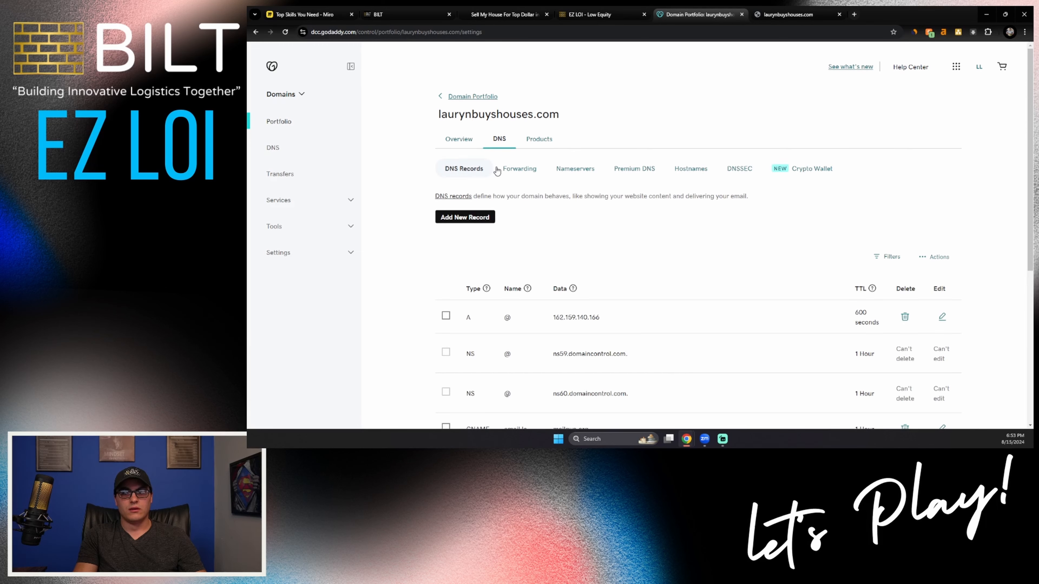
scroll(496, 301, "down", 2)
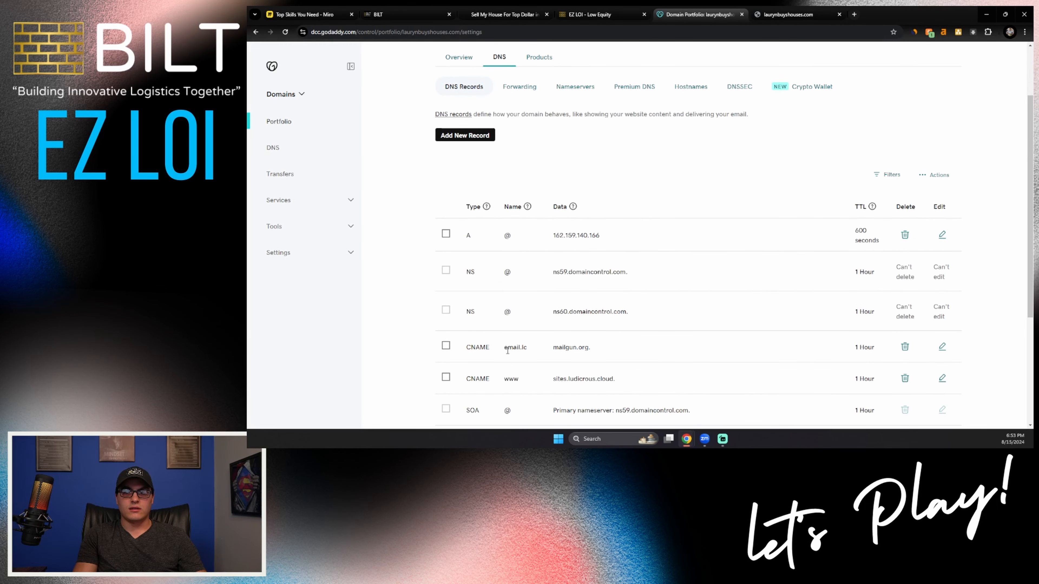
left_click_drag(504, 347, 534, 352)
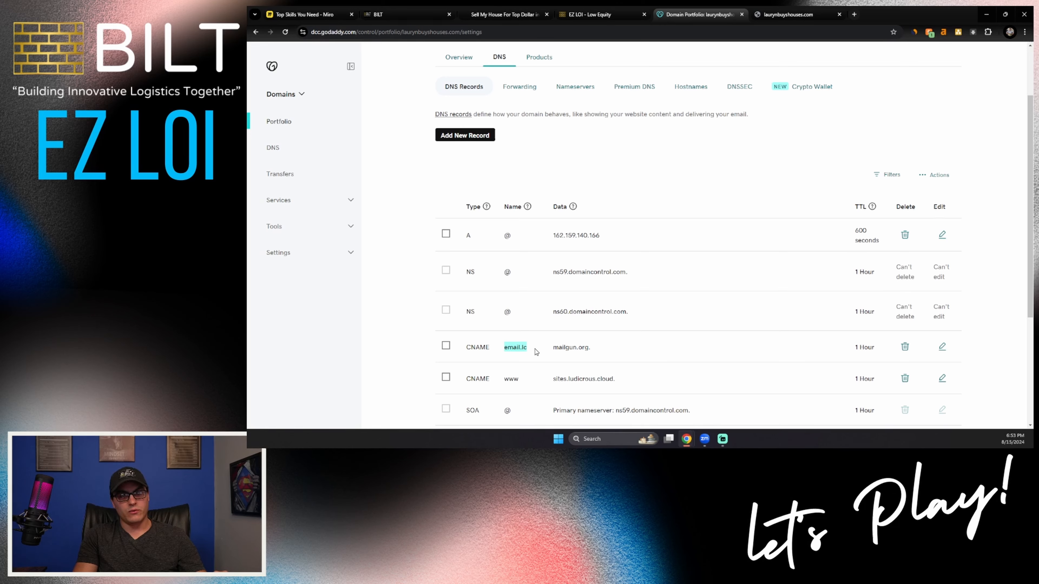
scroll(536, 352, "down", 3)
left_click(502, 325)
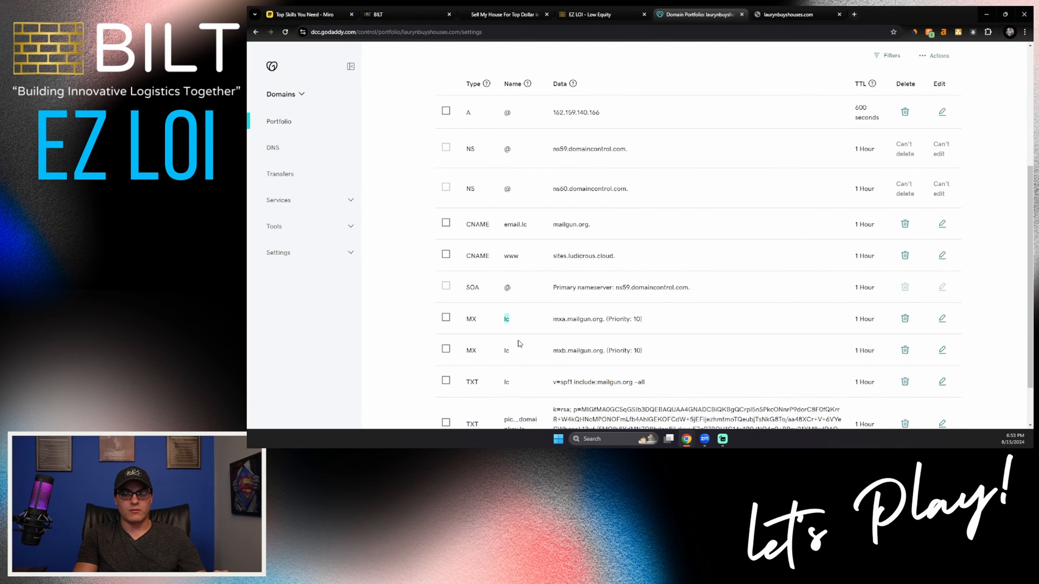
left_click_drag(504, 382, 533, 381)
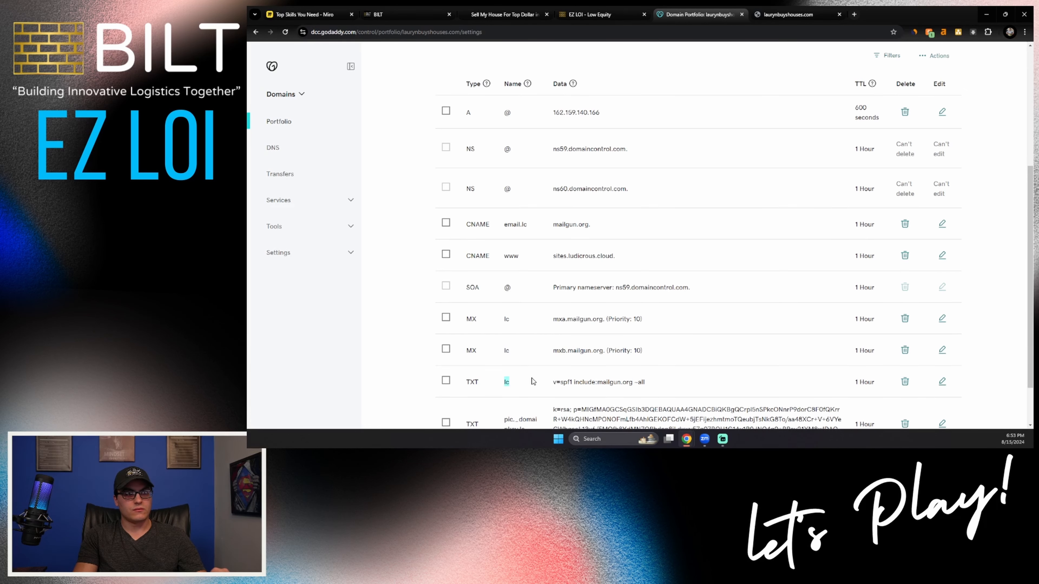
Step: Return to the BILT CRM, leave the email settings for the Creative Finance pages, and briefly preview the Privacy Policy page
left_click(385, 20)
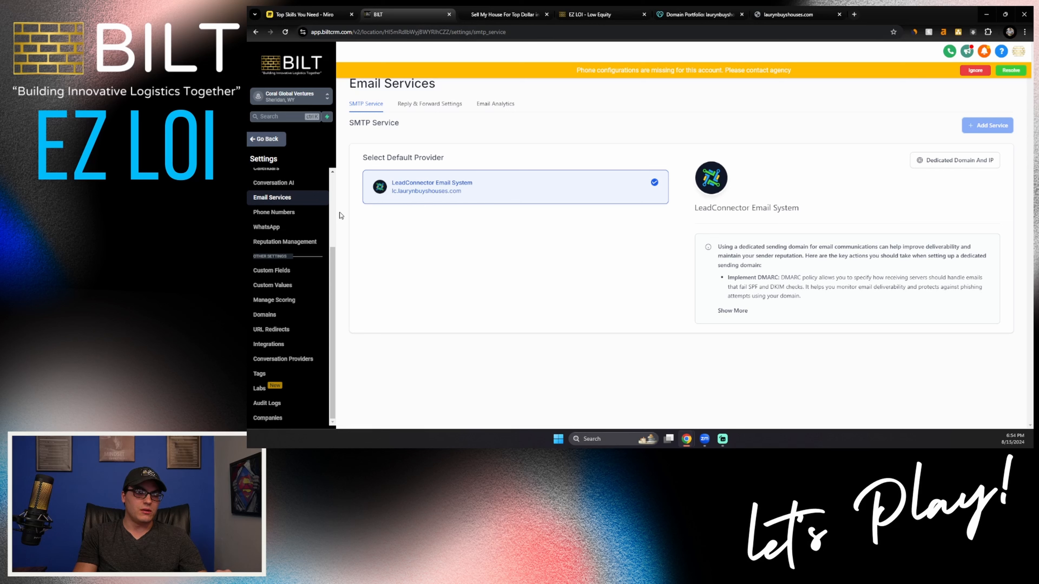
scroll(295, 209, "up", 3)
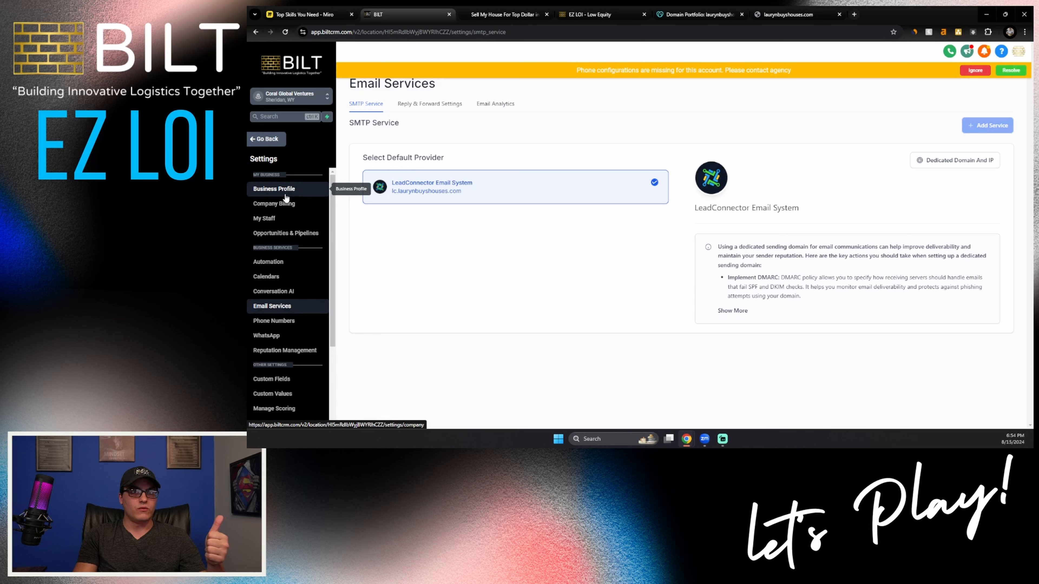
left_click(266, 139)
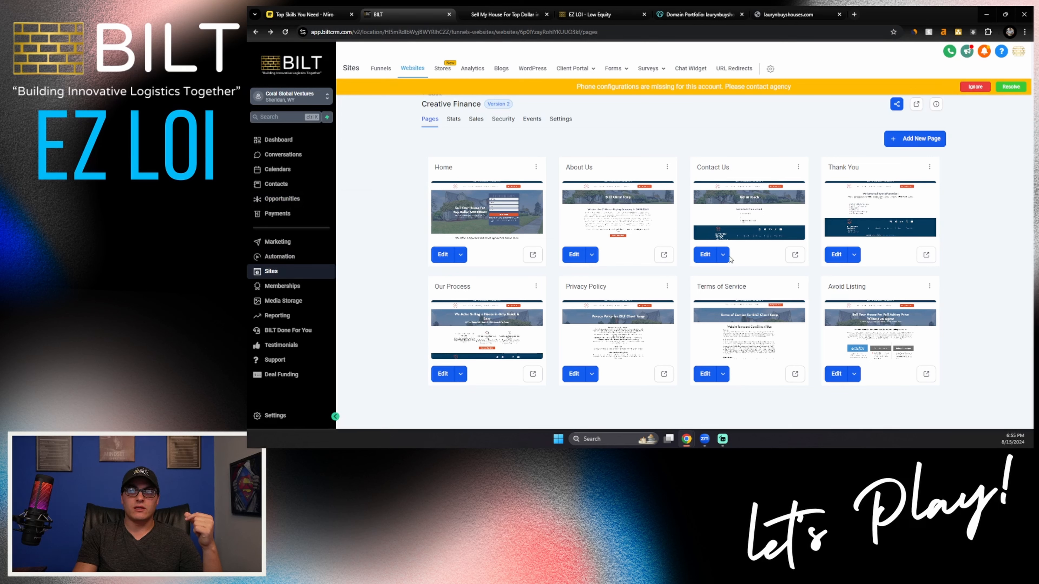
left_click(659, 376)
left_click(546, 15)
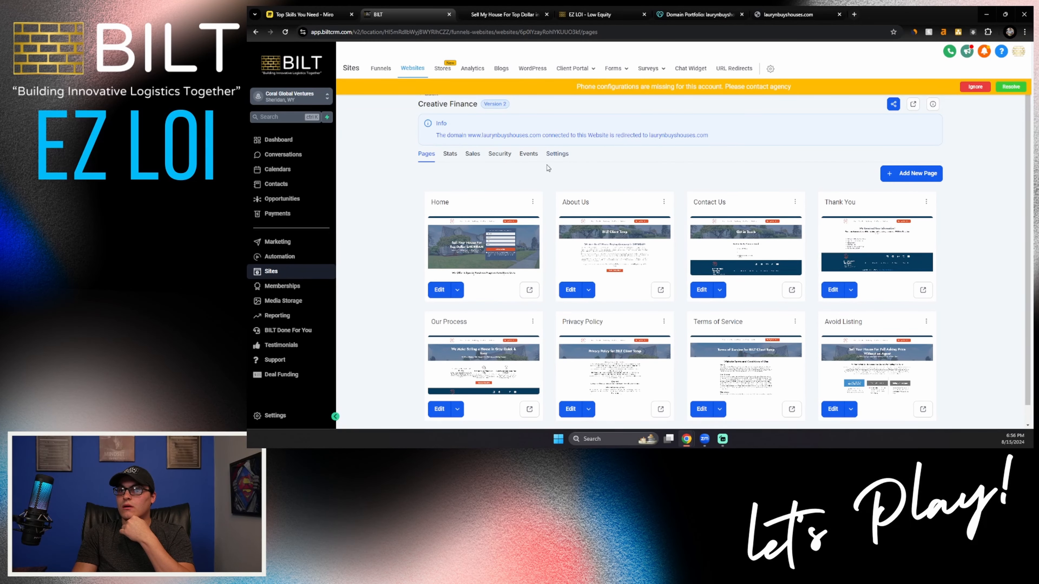
Step: Open the Home page in the page editor, inspect its headline and form section, and return to the page list
scroll(491, 223, "down", 2)
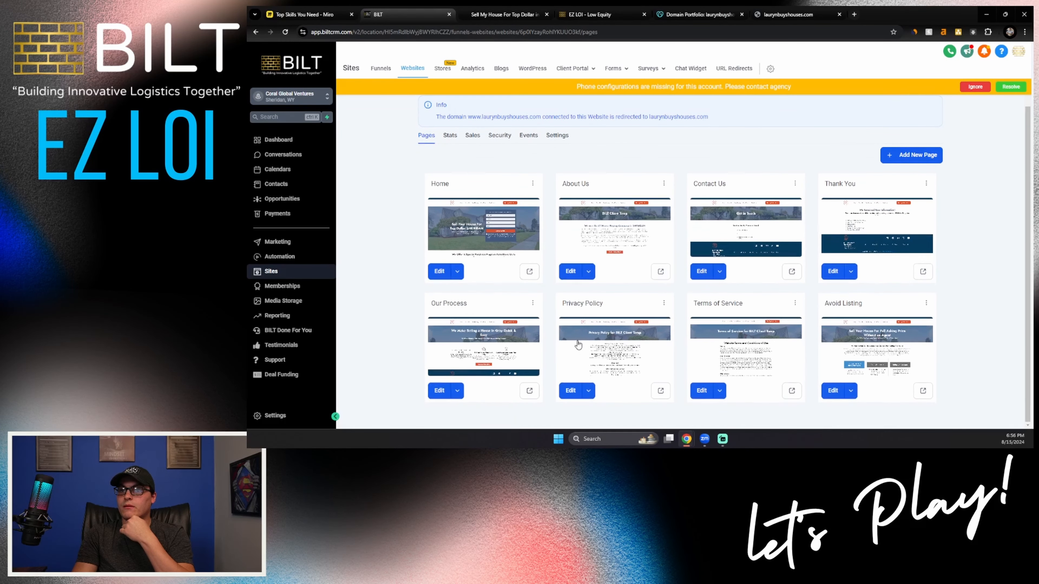
left_click(439, 272)
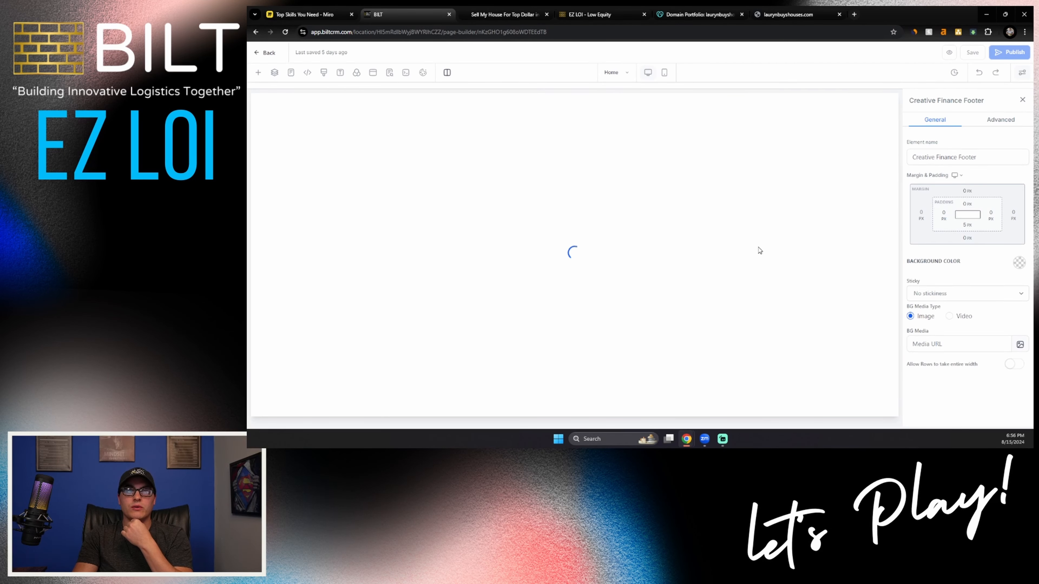
scroll(758, 251, "down", 2)
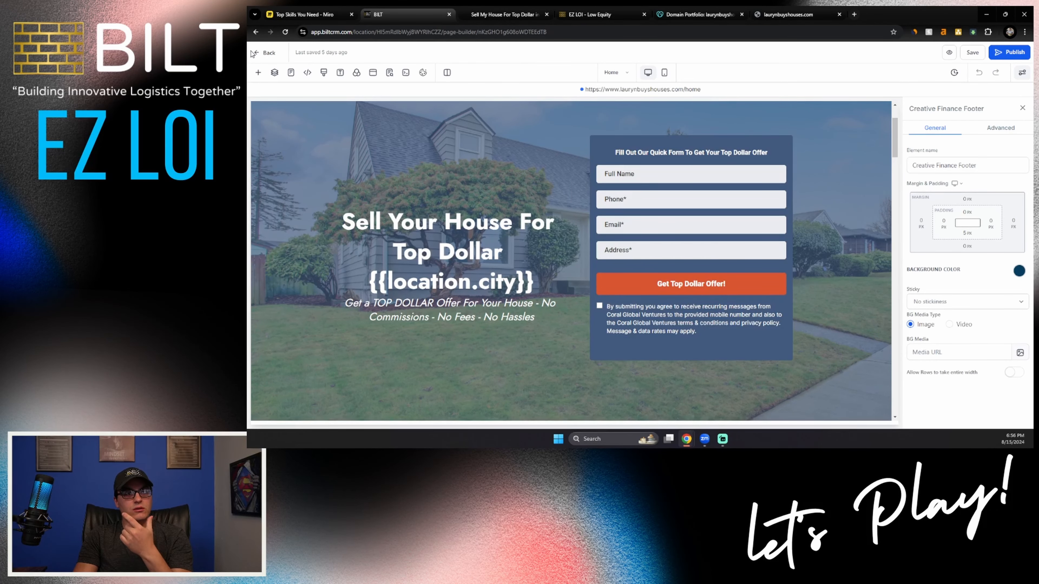
left_click(264, 54)
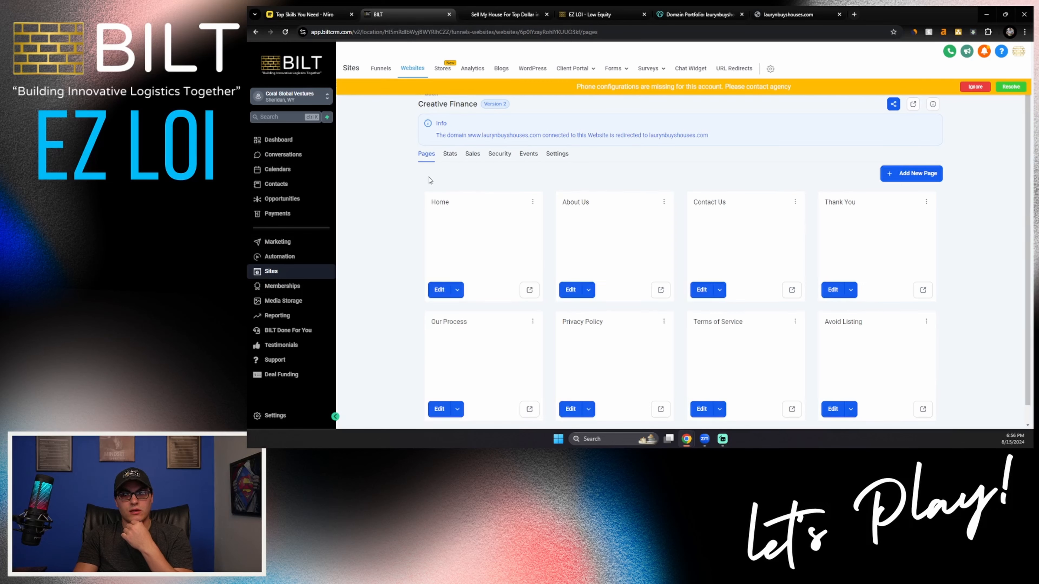
Step: Open previews of the Privacy Policy and Terms of Service pages, and open the Creative Finance Offer form for editing
left_click(661, 409)
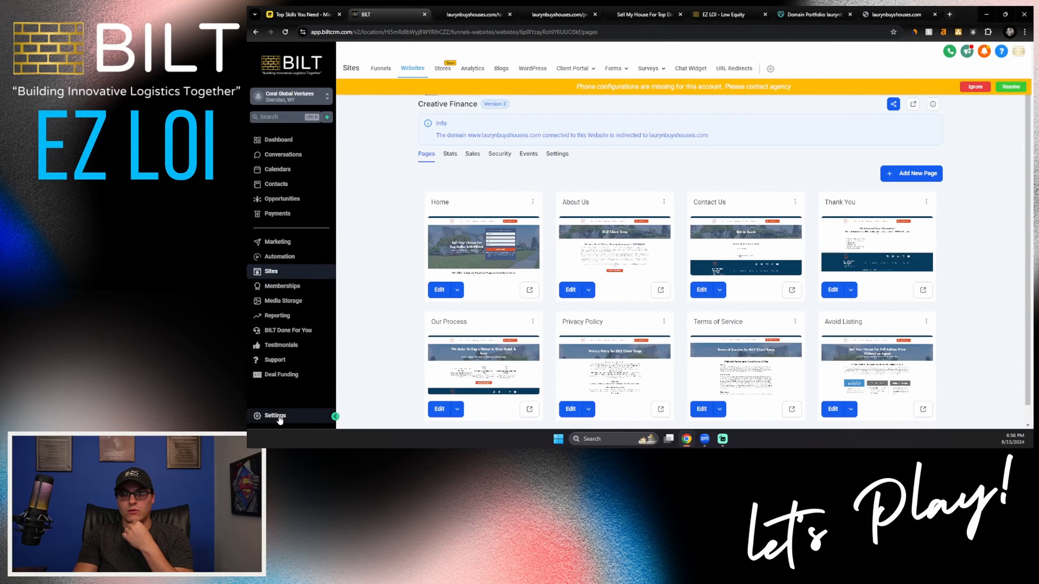
left_click(612, 69)
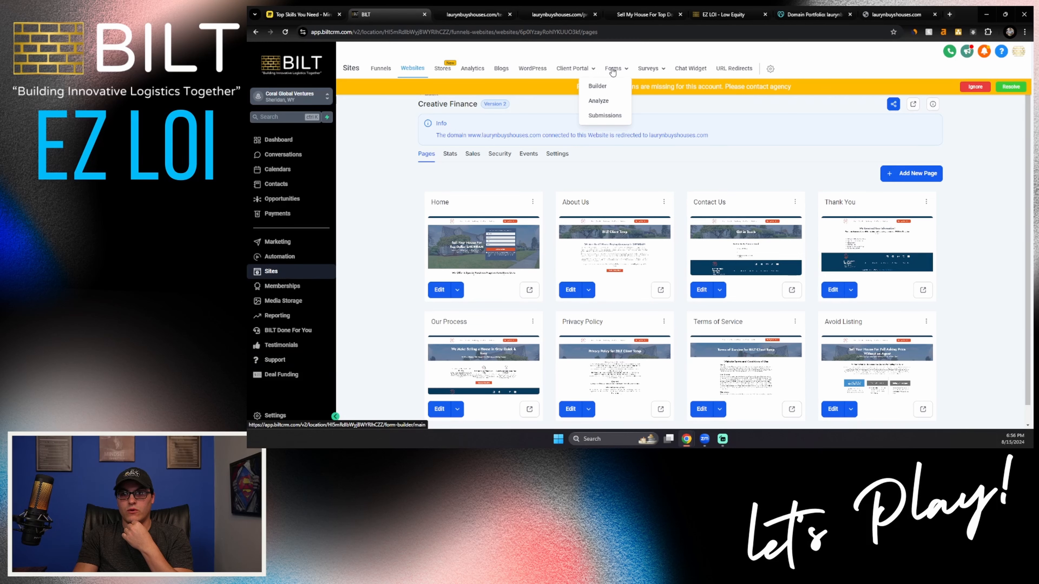
left_click(612, 69)
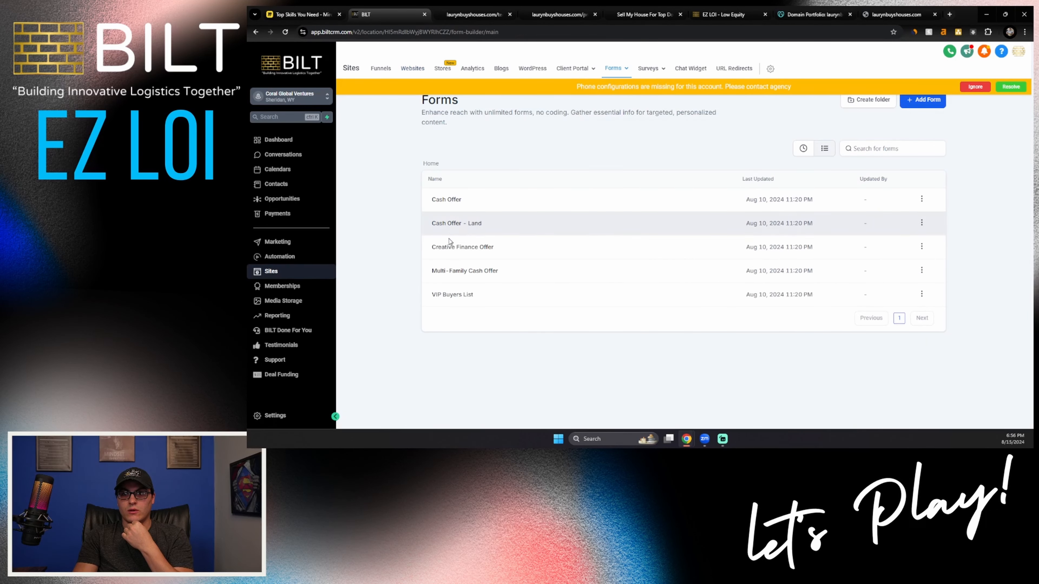
left_click(452, 246)
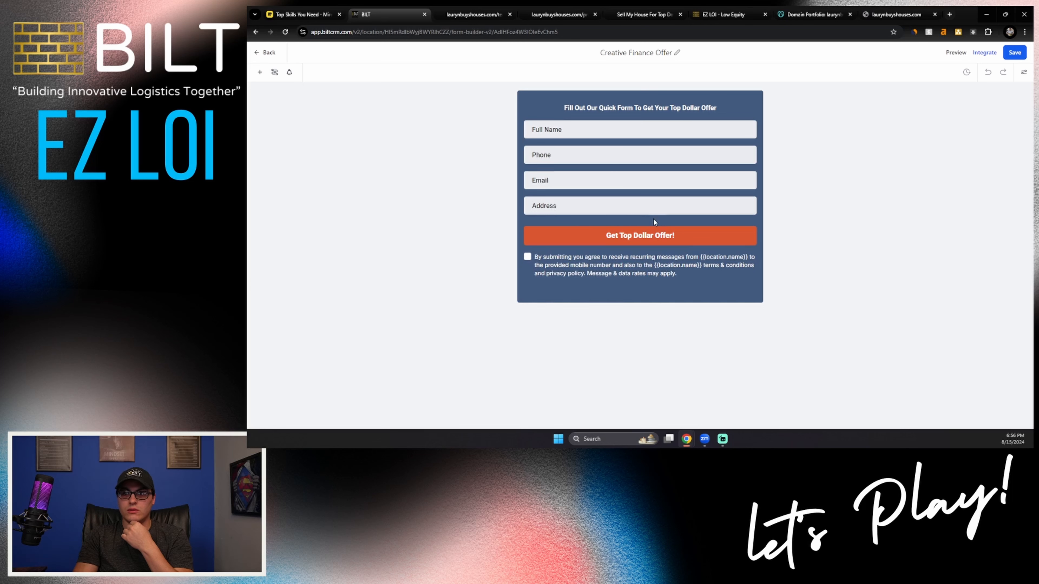
left_click(650, 265)
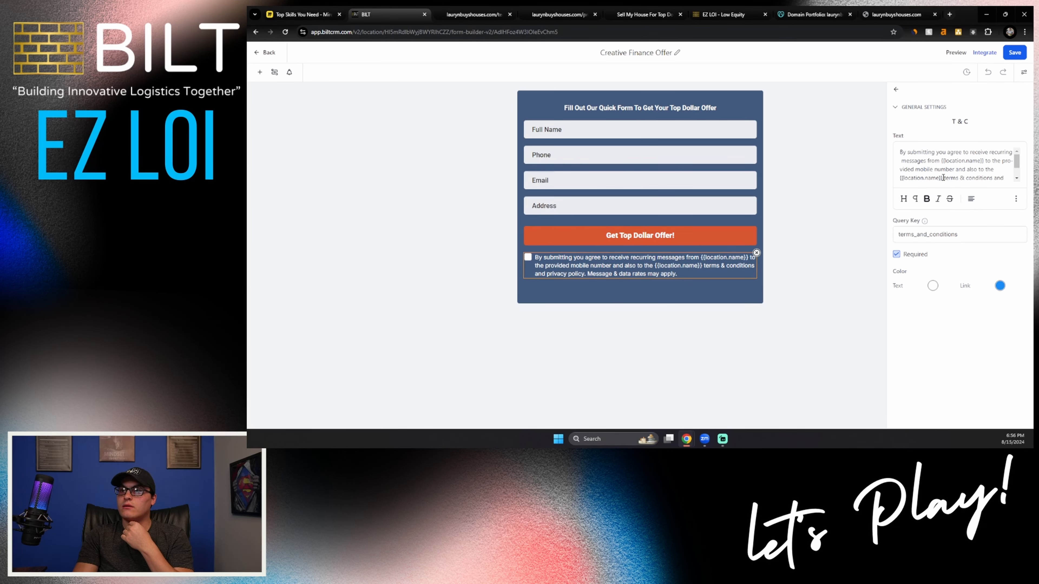
left_click_drag(943, 177, 996, 161)
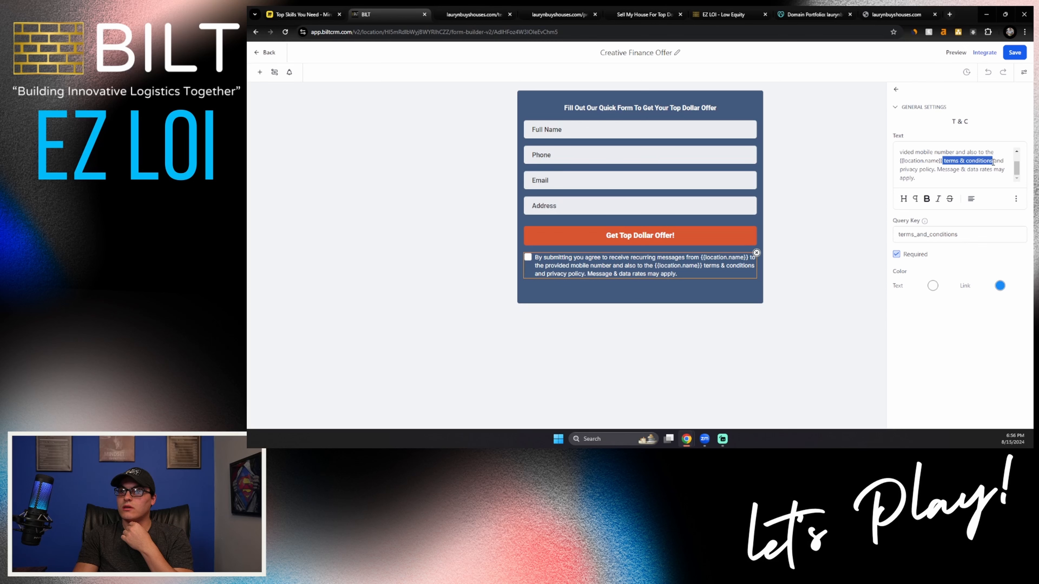
left_click(1015, 199)
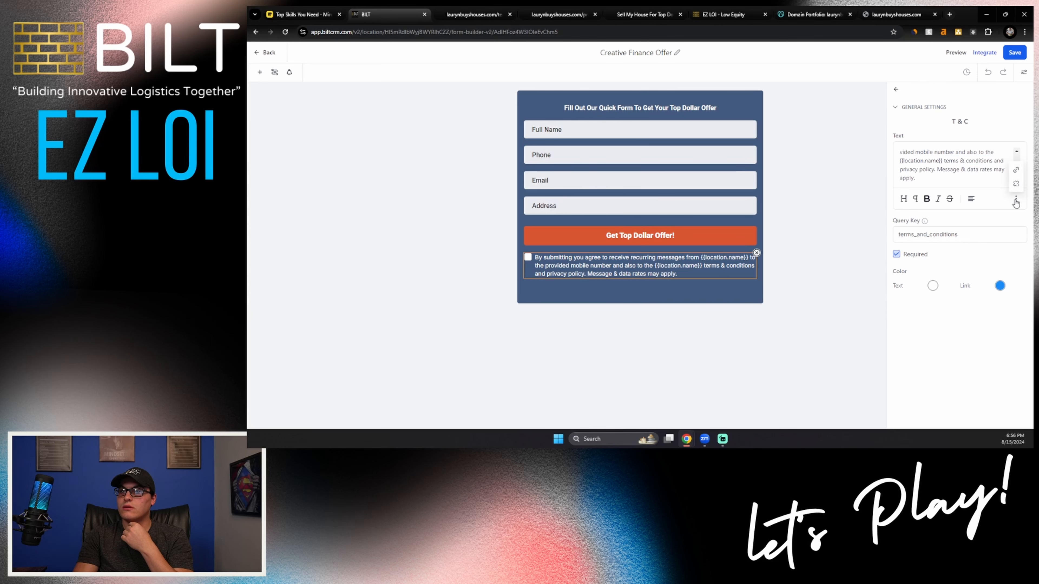
left_click(1019, 175)
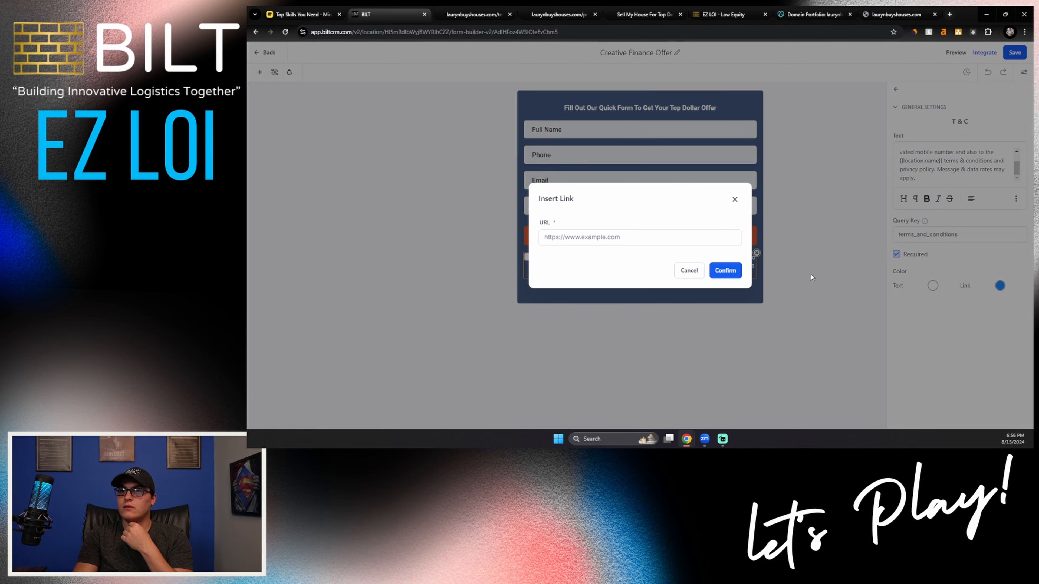
left_click(487, 14)
left_click(435, 32)
key("ctrl+c")
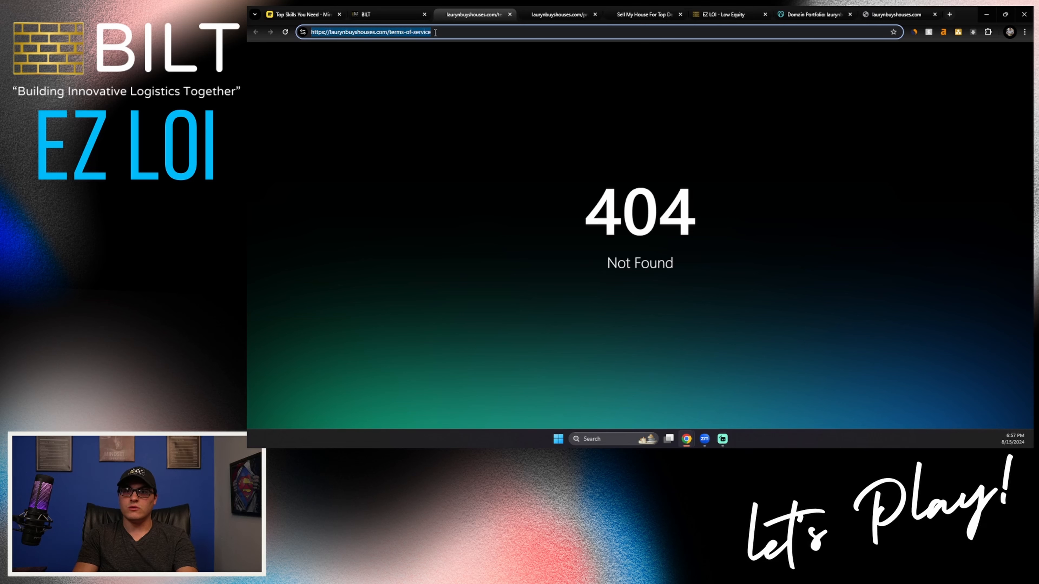
left_click(391, 12)
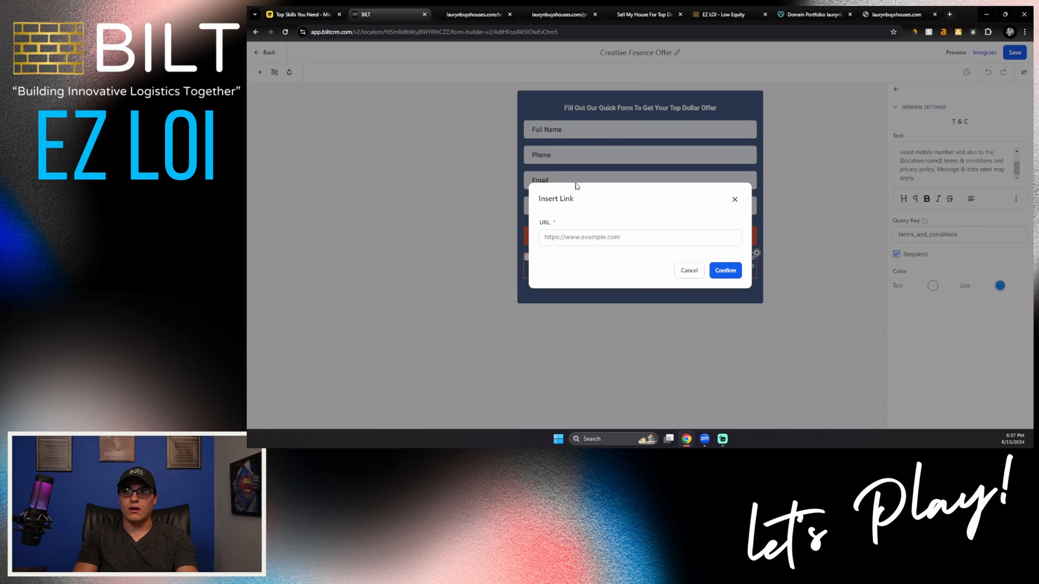
left_click(590, 238)
key("ctrl+v")
left_click(733, 278)
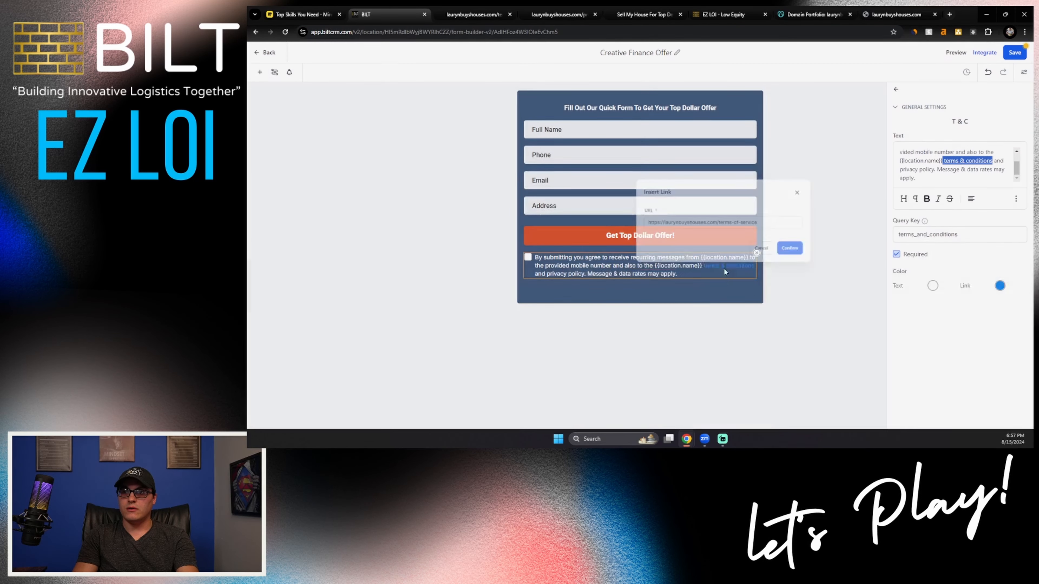
left_click(537, 13)
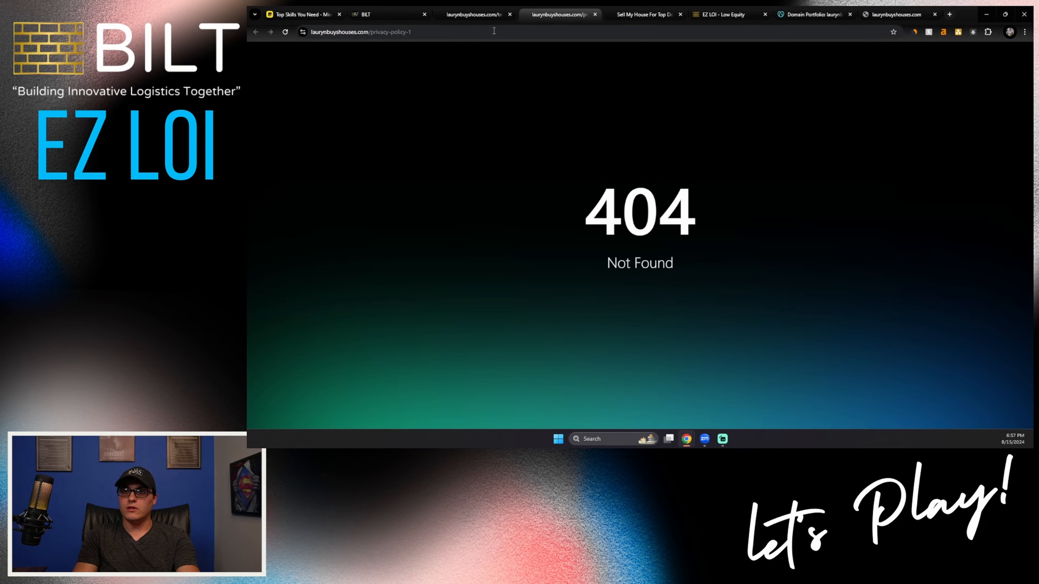
left_click(424, 32)
key("ctrl+c")
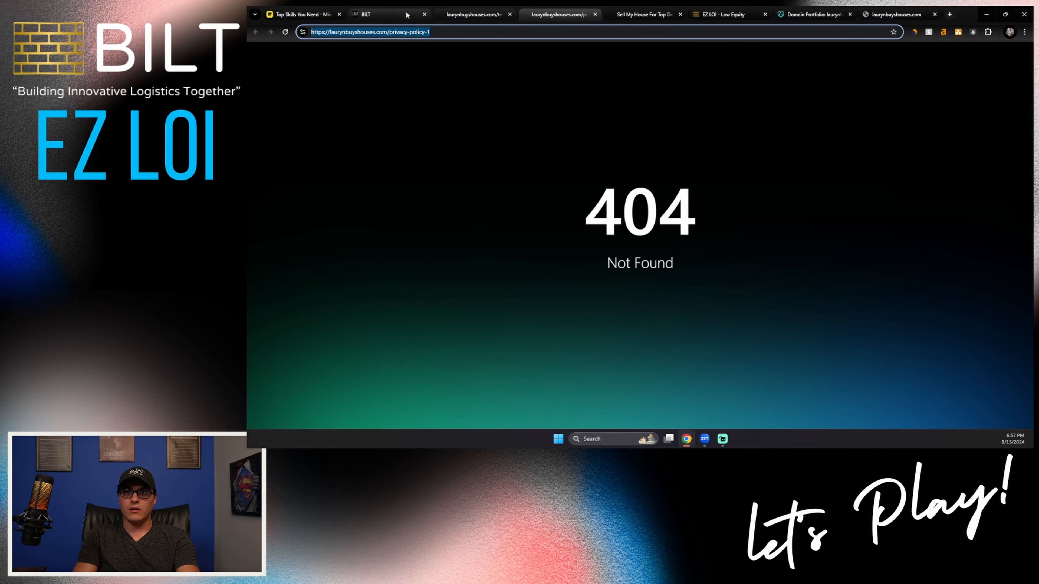
left_click(388, 14)
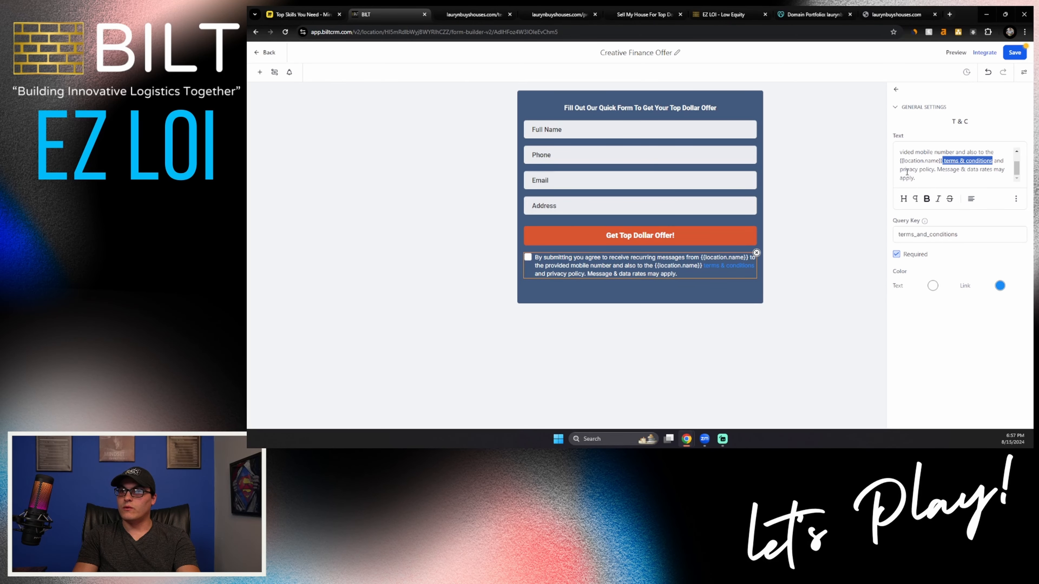
left_click_drag(900, 169, 932, 170)
left_click(1015, 198)
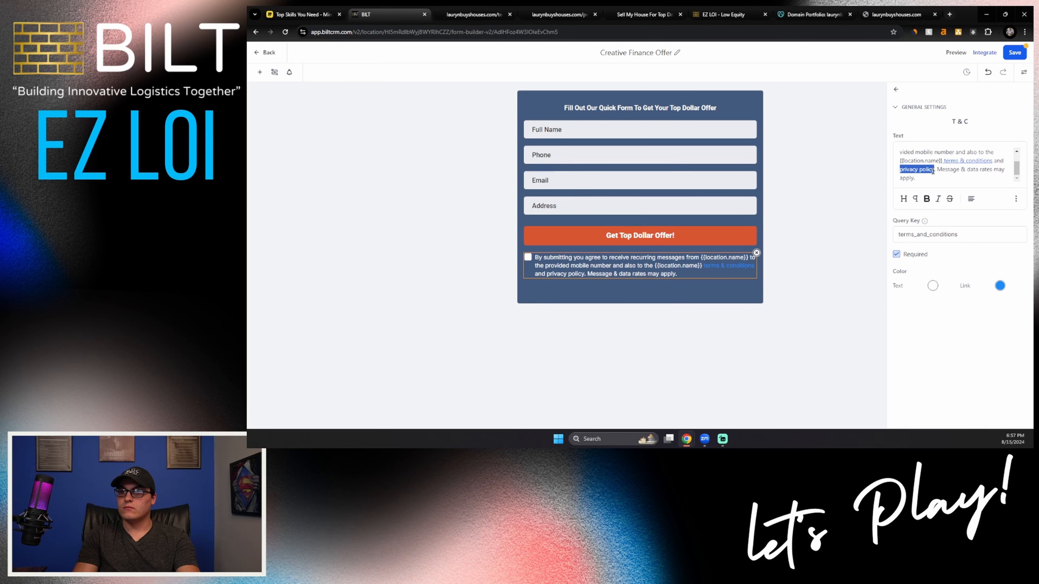
left_click(1016, 199)
left_click(1017, 171)
left_click(715, 239)
key("ctrl+v")
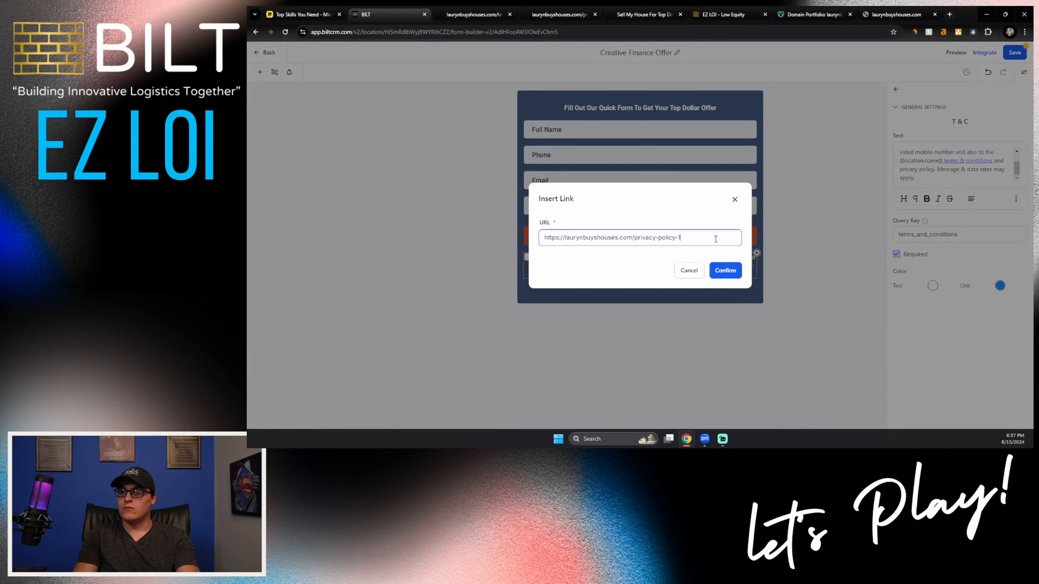
left_click(725, 271)
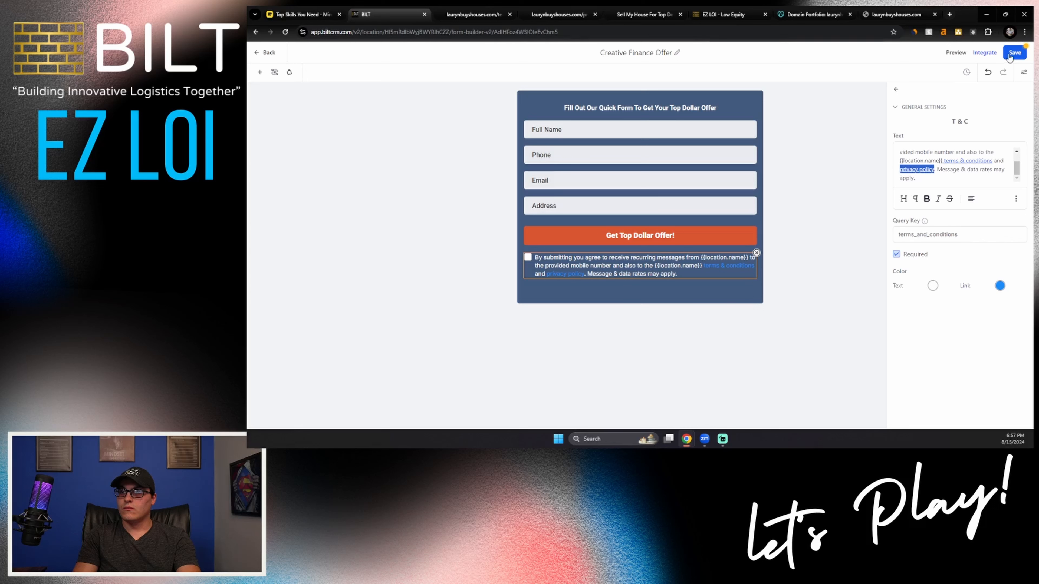
left_click(1011, 55)
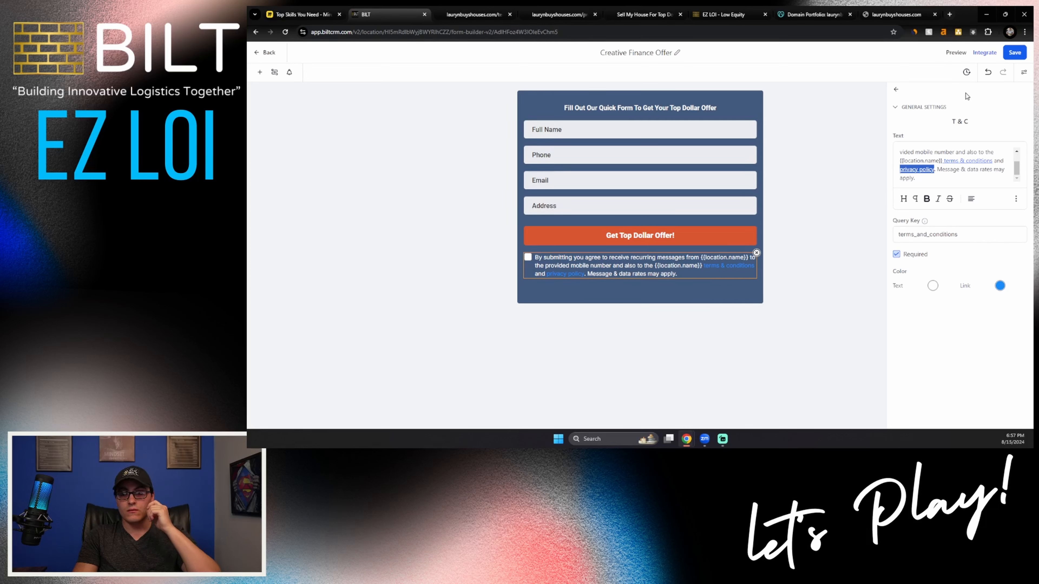
Step: Leave the form builder and open the Home page of the Creative Finance website in the page editor
left_click(267, 55)
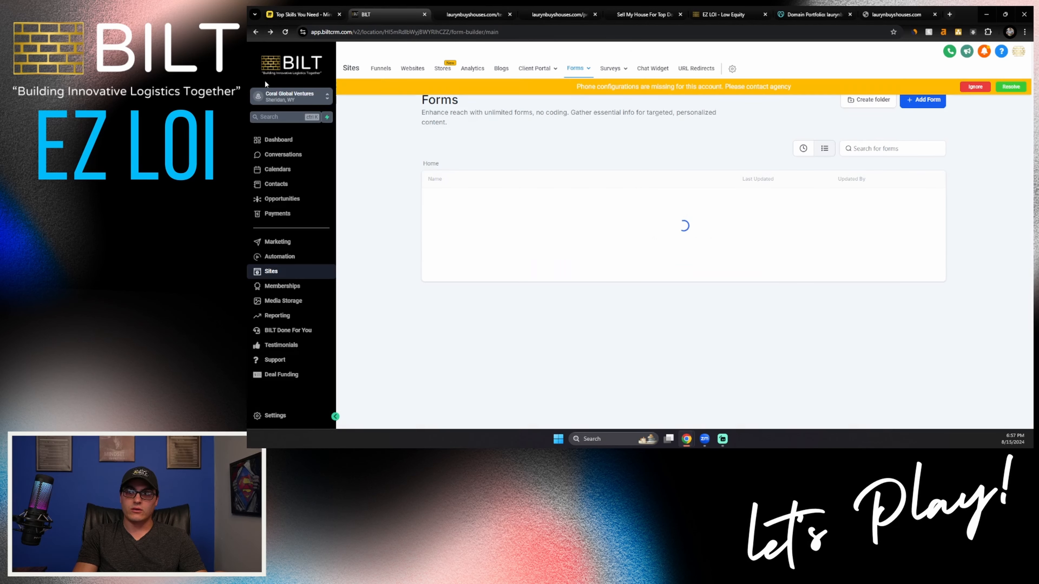
left_click(409, 68)
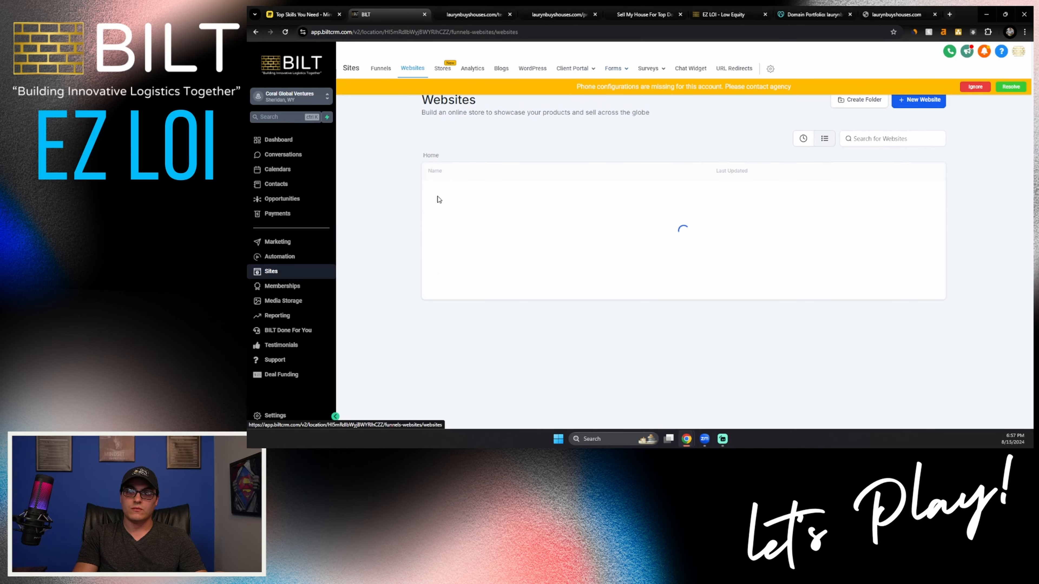
left_click(454, 215)
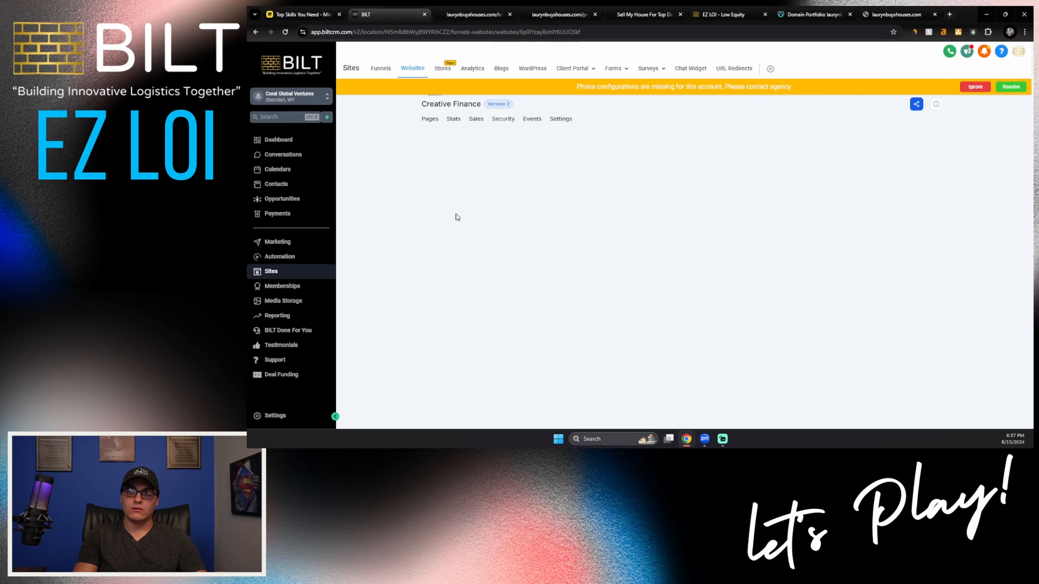
left_click(439, 290)
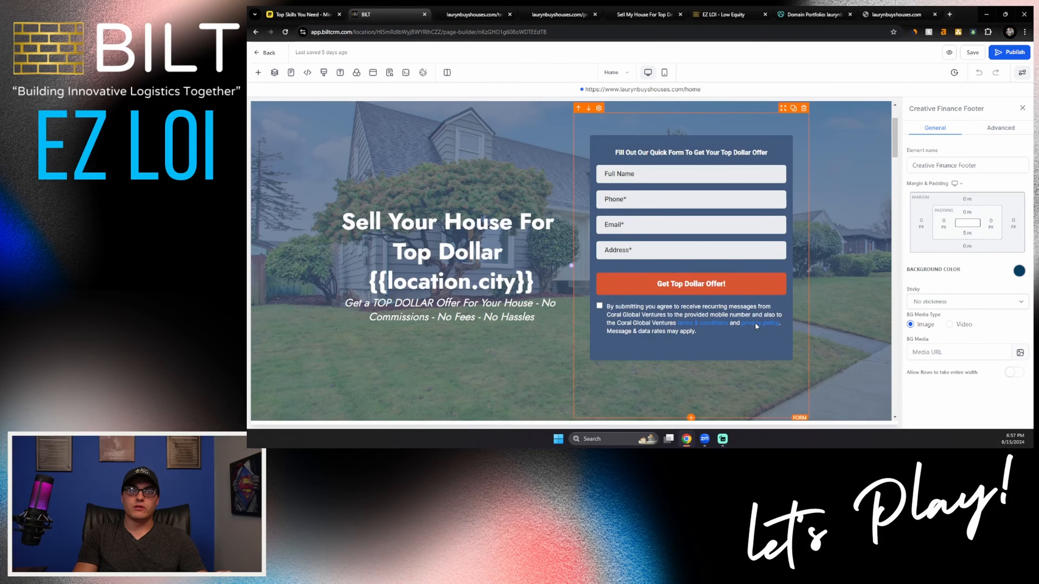
Step: Inspect the Privacy Policy item of the footer's navigation menu and close its configuration without changes
scroll(810, 180, "down", 10)
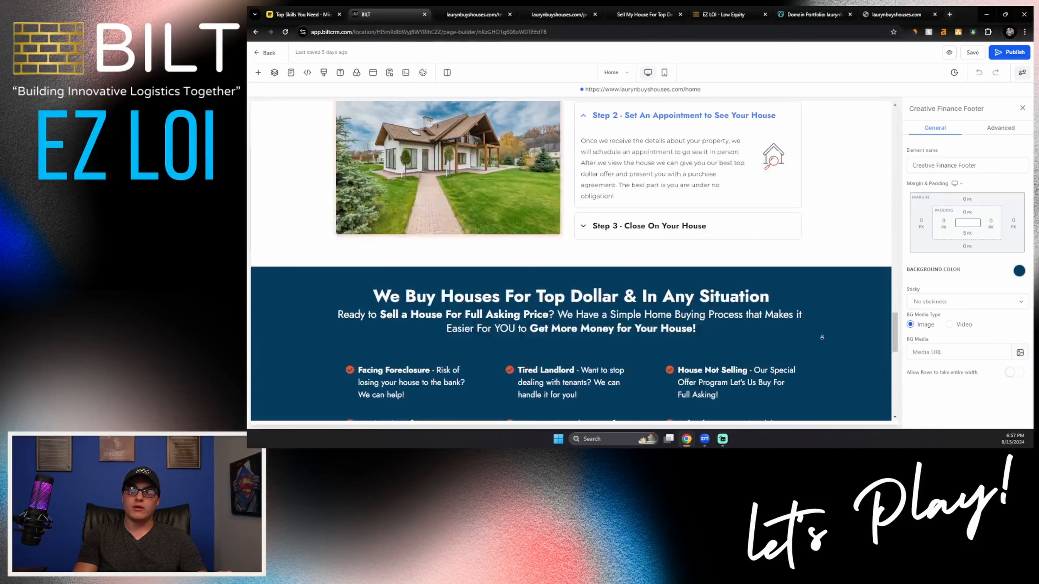
scroll(822, 337, "down", 5)
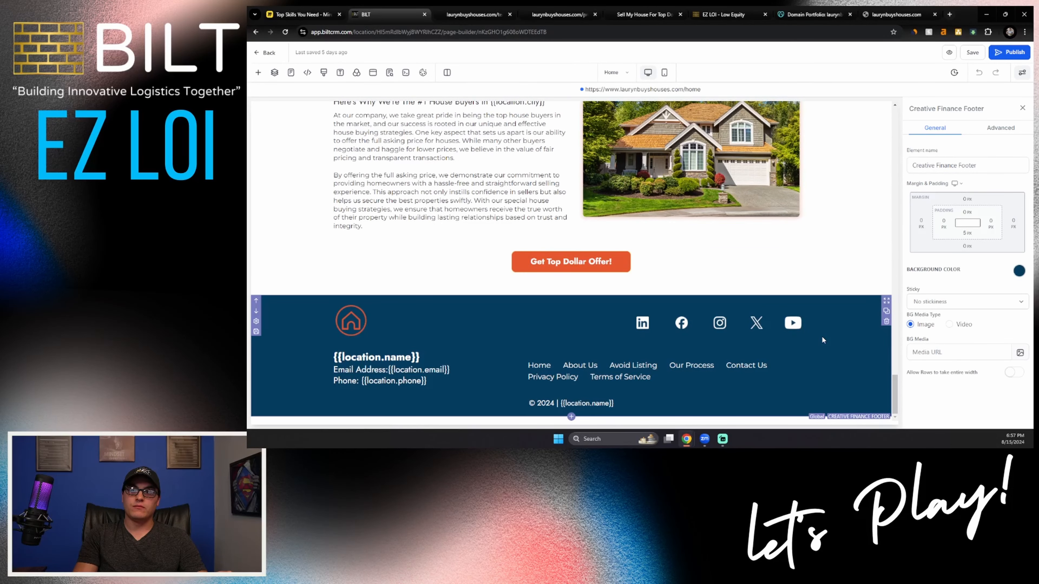
right_click(546, 381)
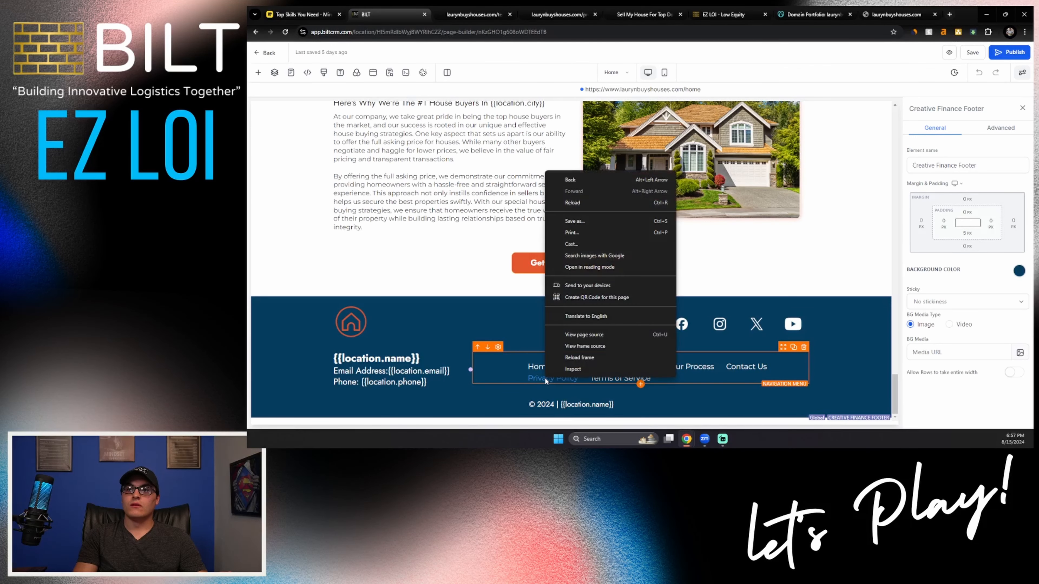
left_click(596, 385)
left_click(596, 385)
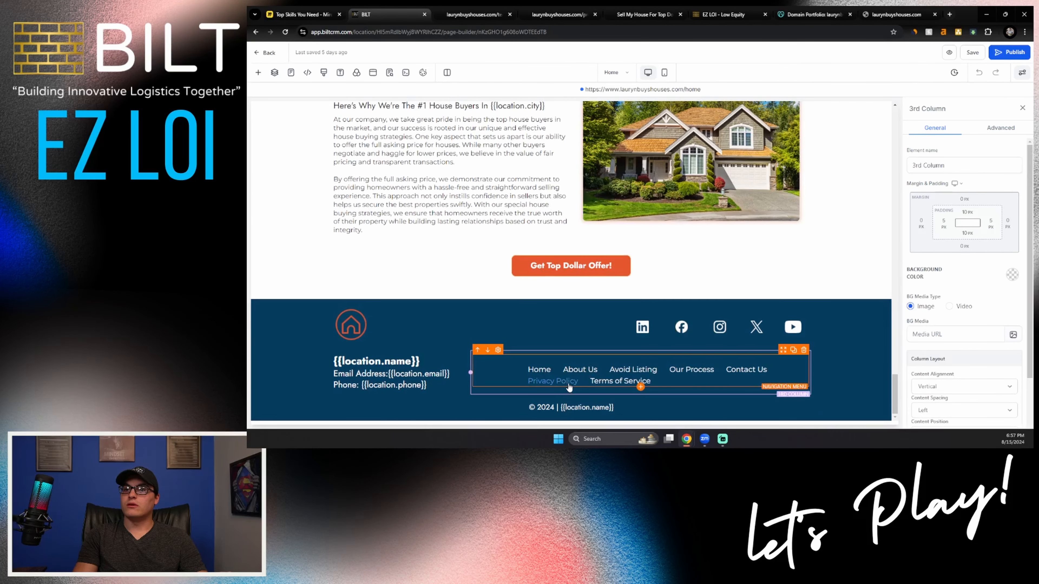
scroll(933, 180, "down", 4)
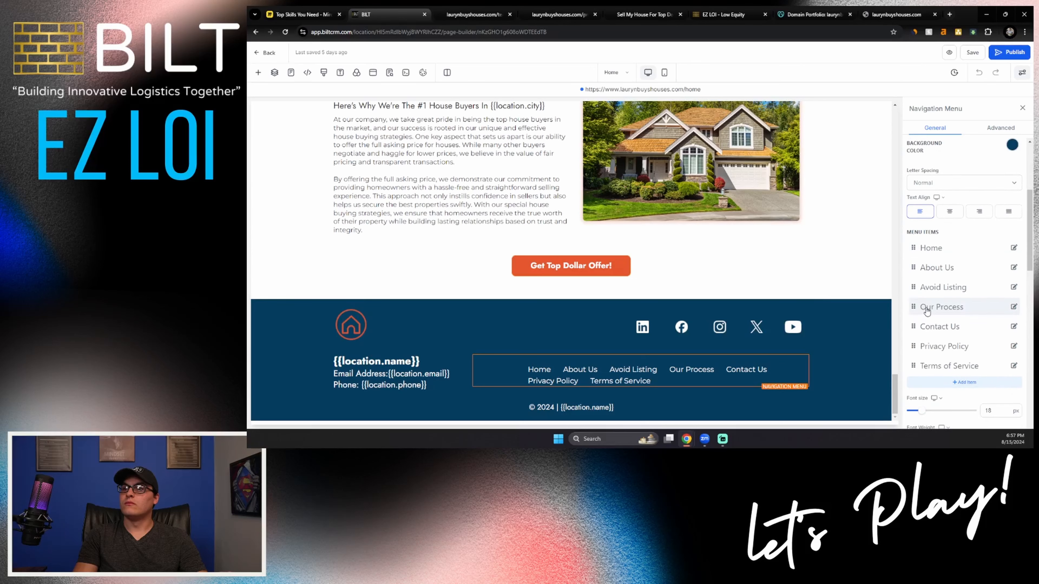
left_click(1014, 346)
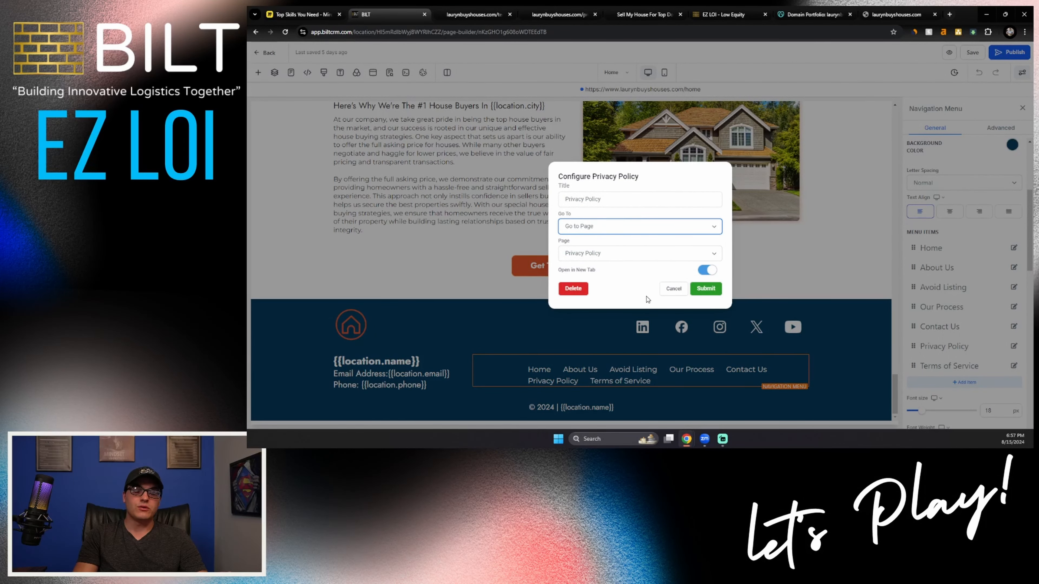
left_click(671, 290)
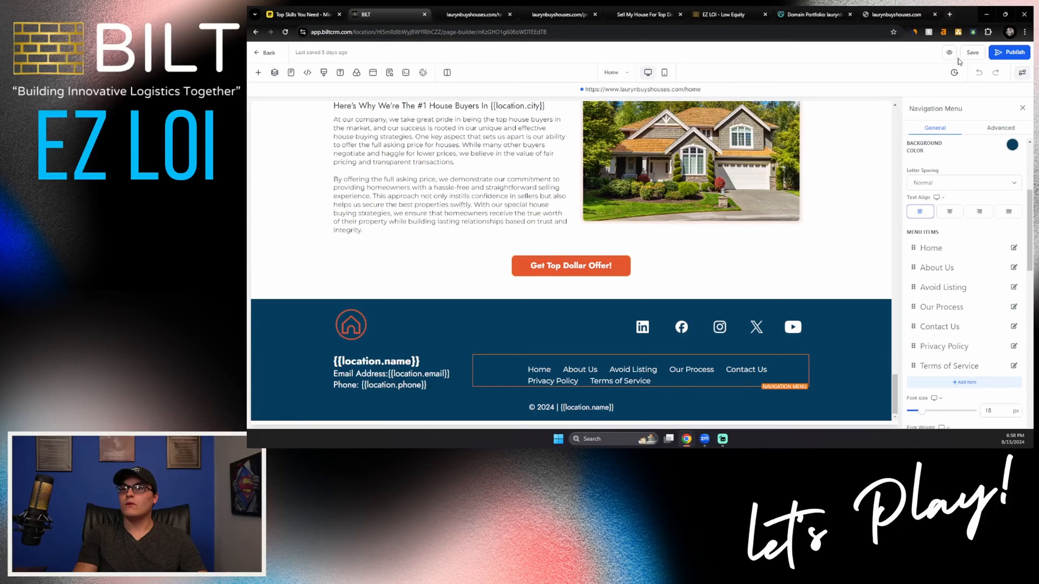
Step: Save and publish the Home page, preview it, and open the terms & conditions link in its offer form
left_click(973, 54)
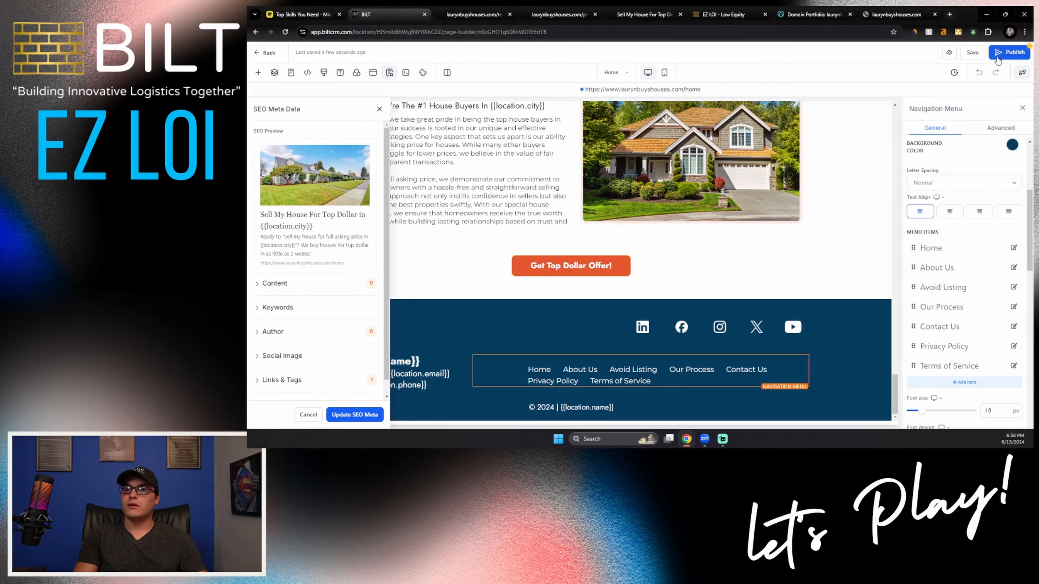
left_click(997, 57)
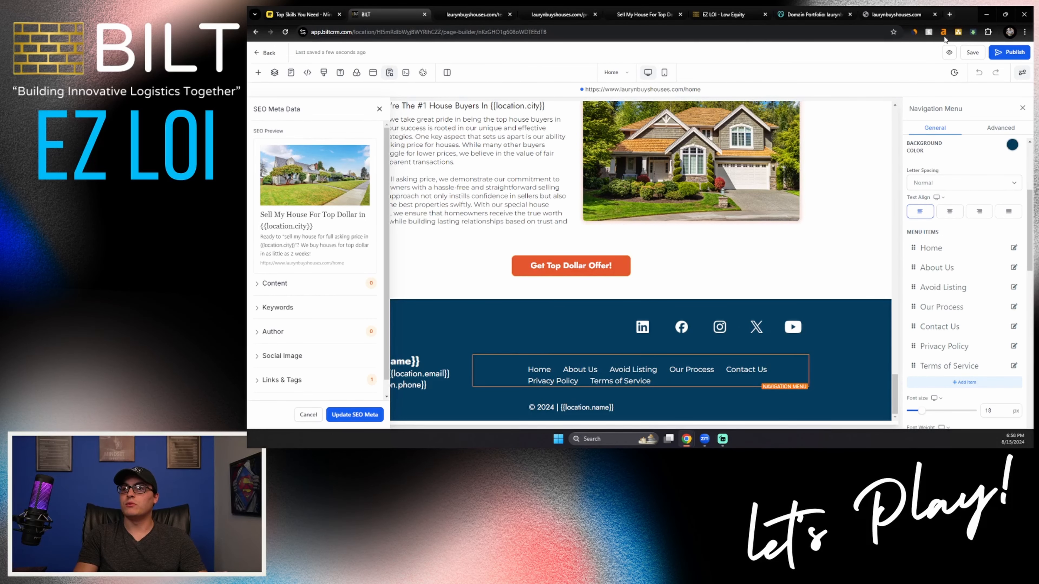
left_click(950, 52)
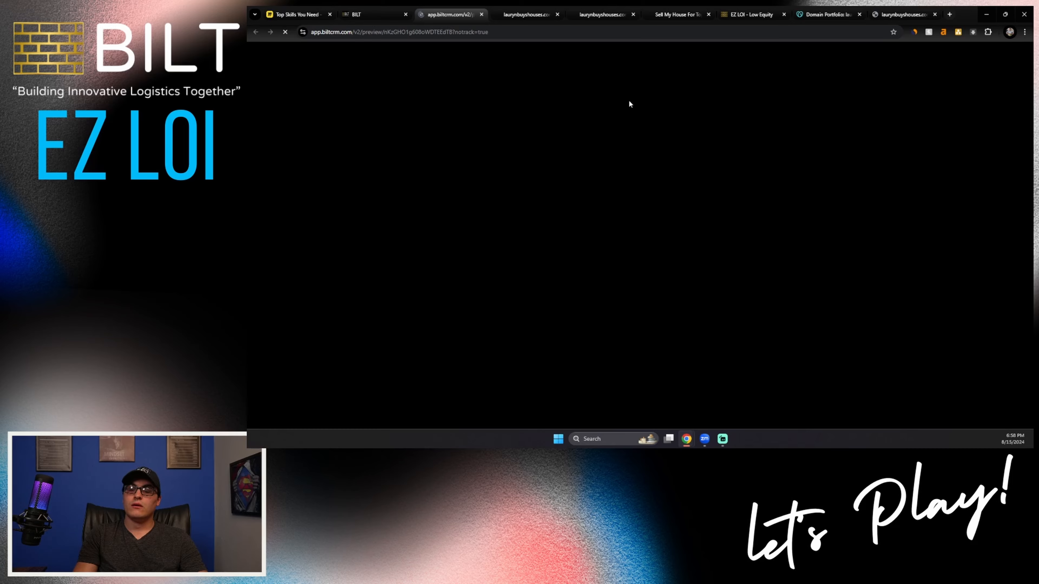
scroll(594, 254, "up", 5)
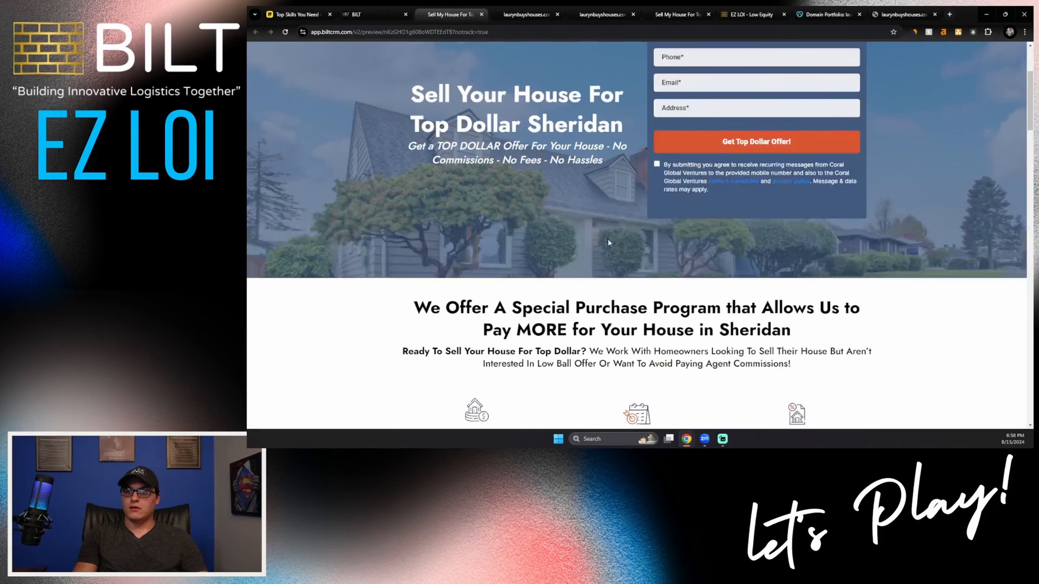
middle_click(724, 183)
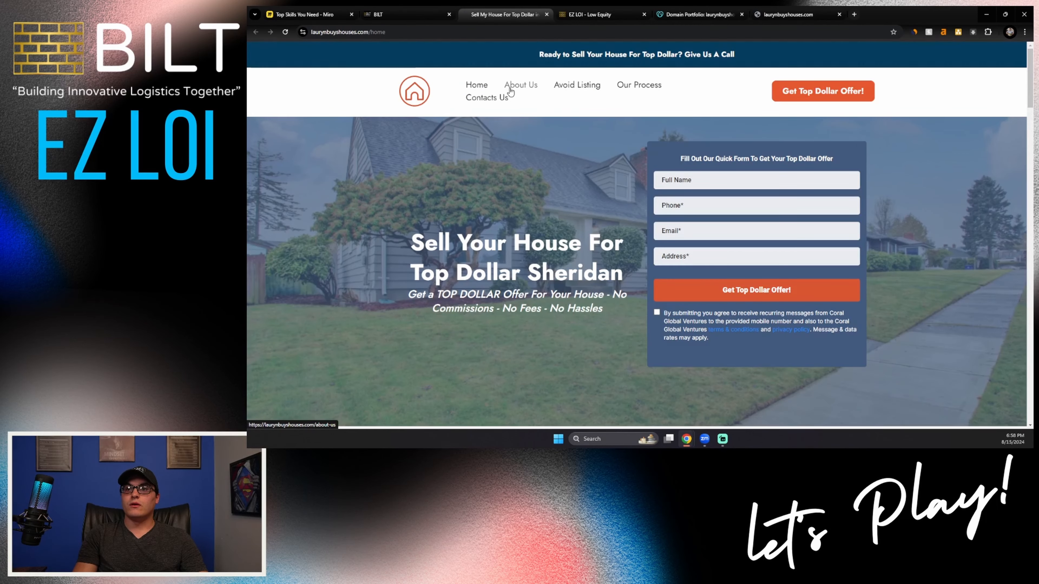
Step: Browse the live site's About Us, Avoid Listing, Our Process and Contacts Us pages, and highlight the listed contact details
left_click(510, 88)
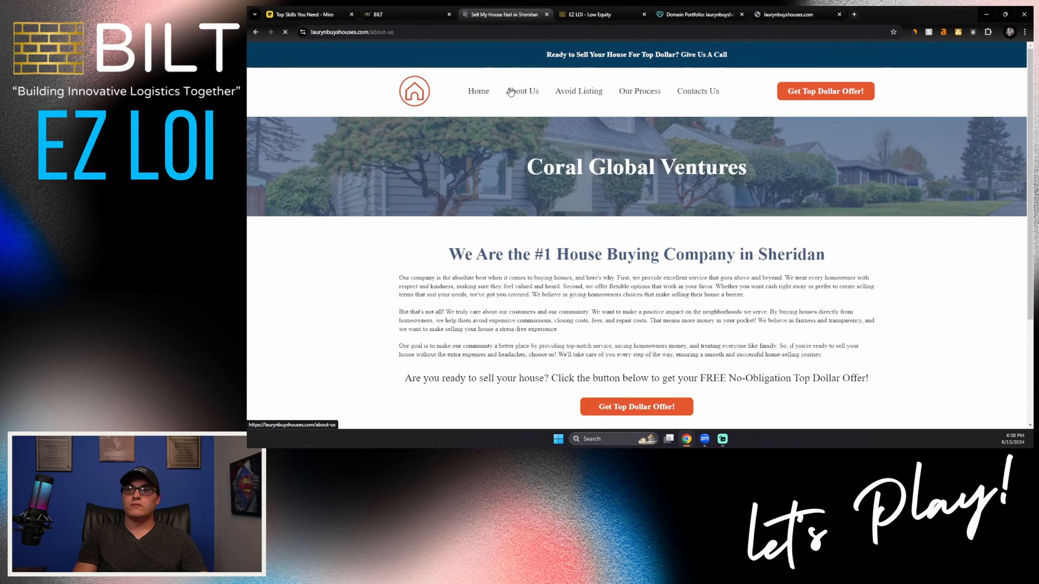
left_click(579, 92)
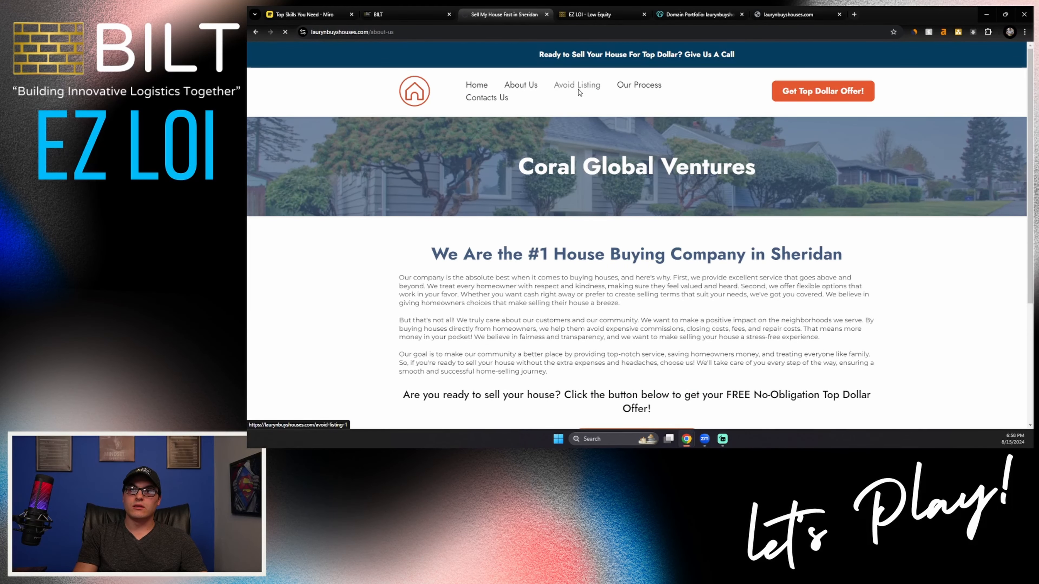
left_click(630, 87)
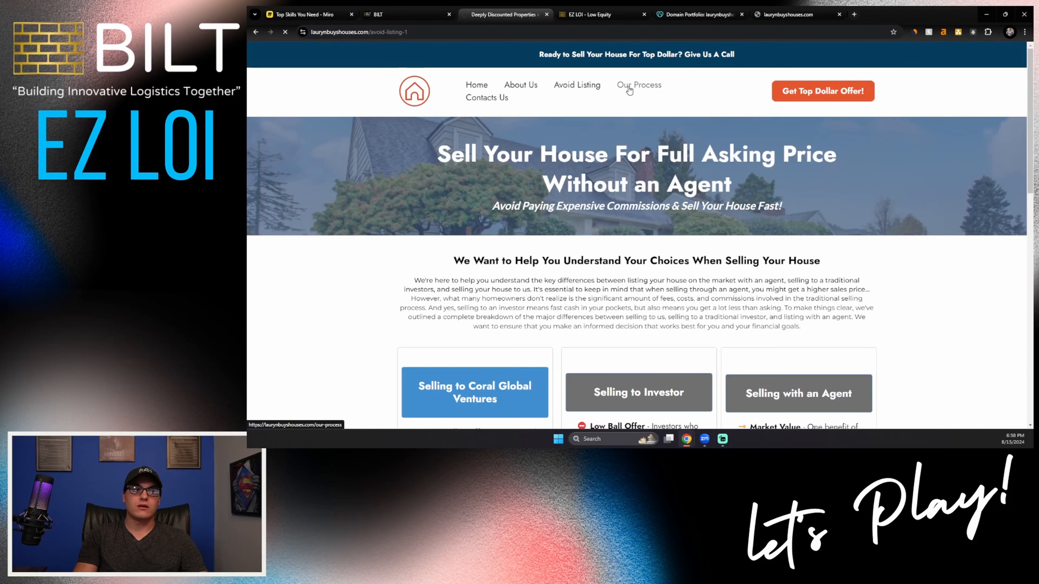
left_click(488, 102)
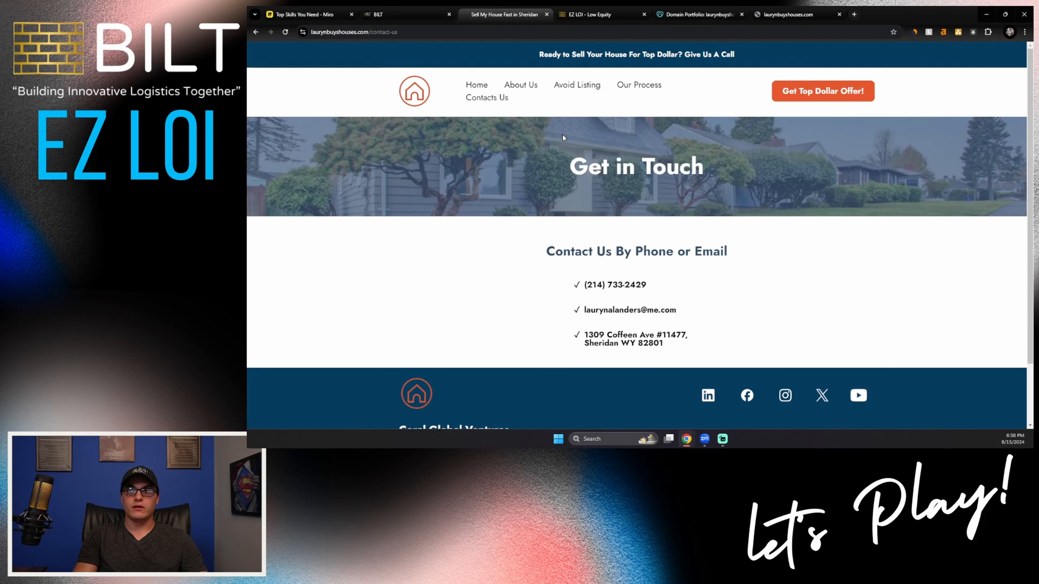
left_click_drag(582, 284, 797, 324)
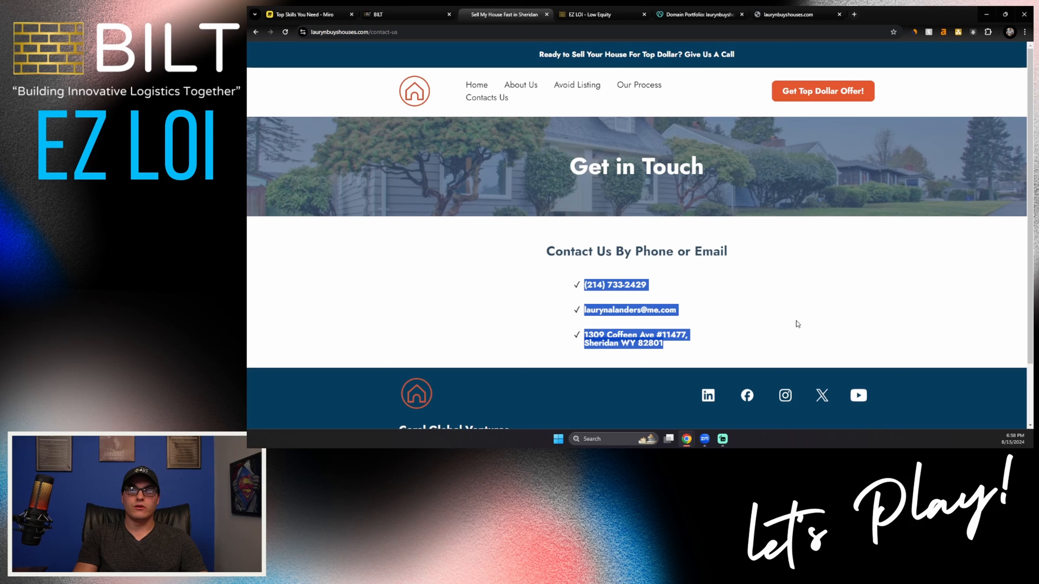
Step: Open the Privacy Policy and Terms of Service pages from the live Contact page's footer and check both
left_click(781, 327)
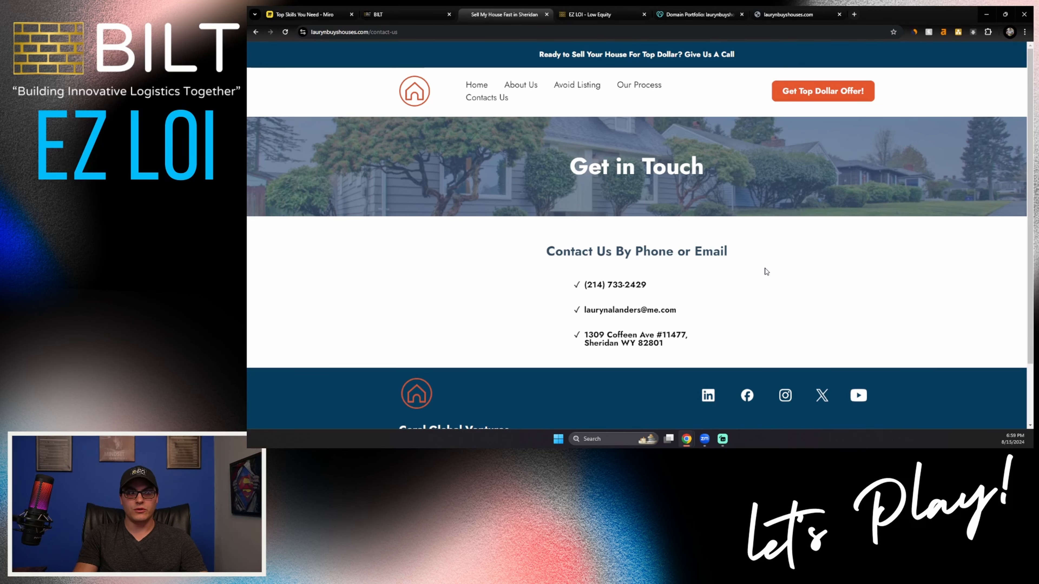
scroll(766, 271, "down", 2)
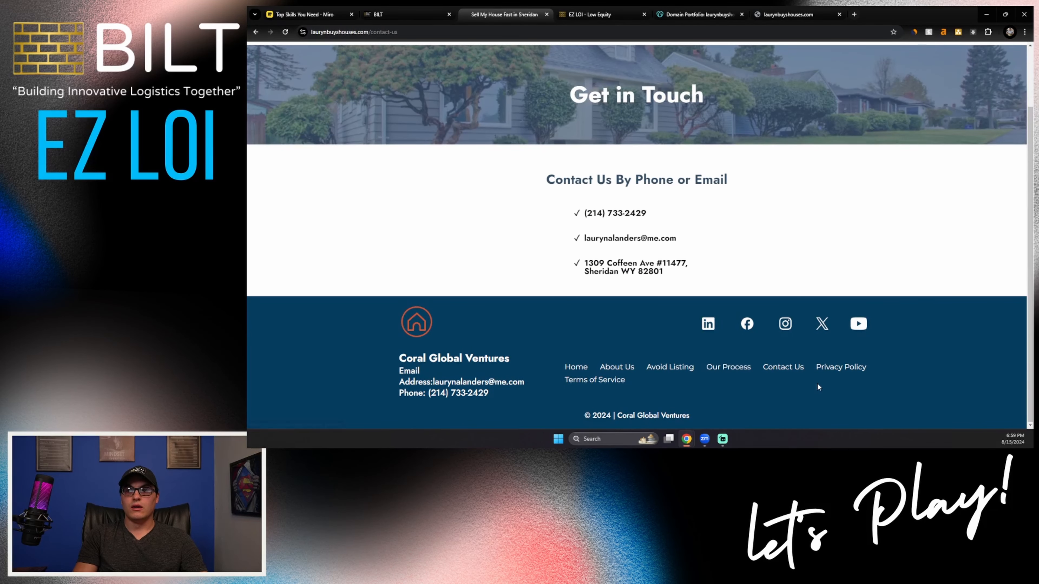
middle_click(831, 371)
middle_click(616, 381)
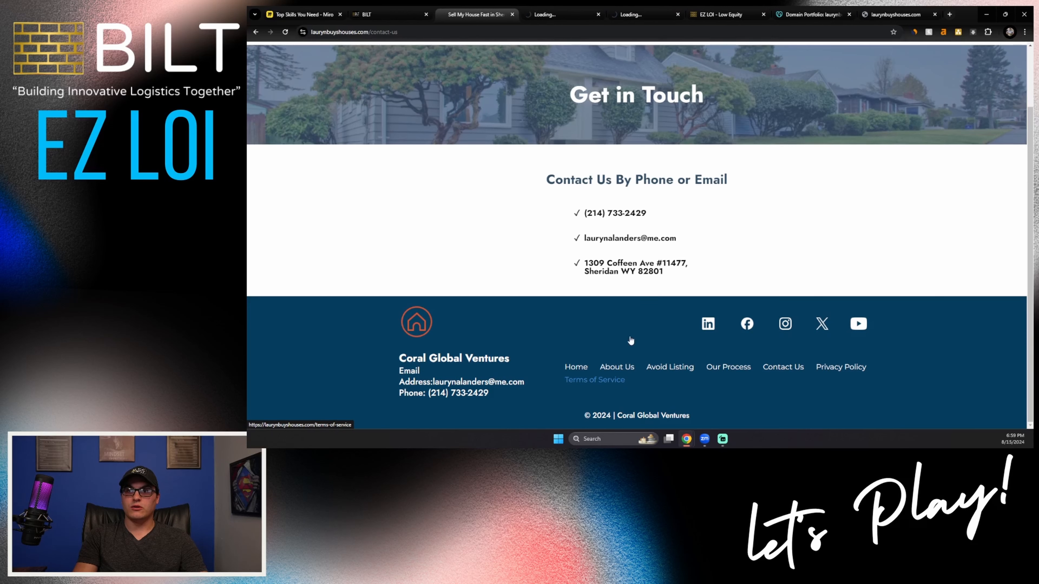
left_click(552, 15)
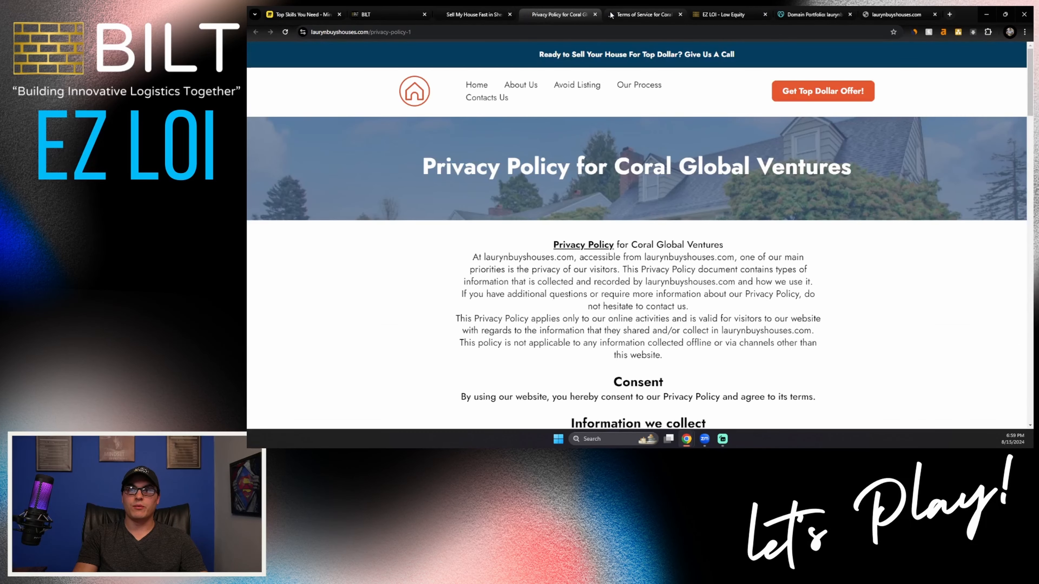
left_click(644, 14)
Step: Return to the live site's Home page and check the terms & conditions and privacy policy links in its offer form
left_click(388, 15)
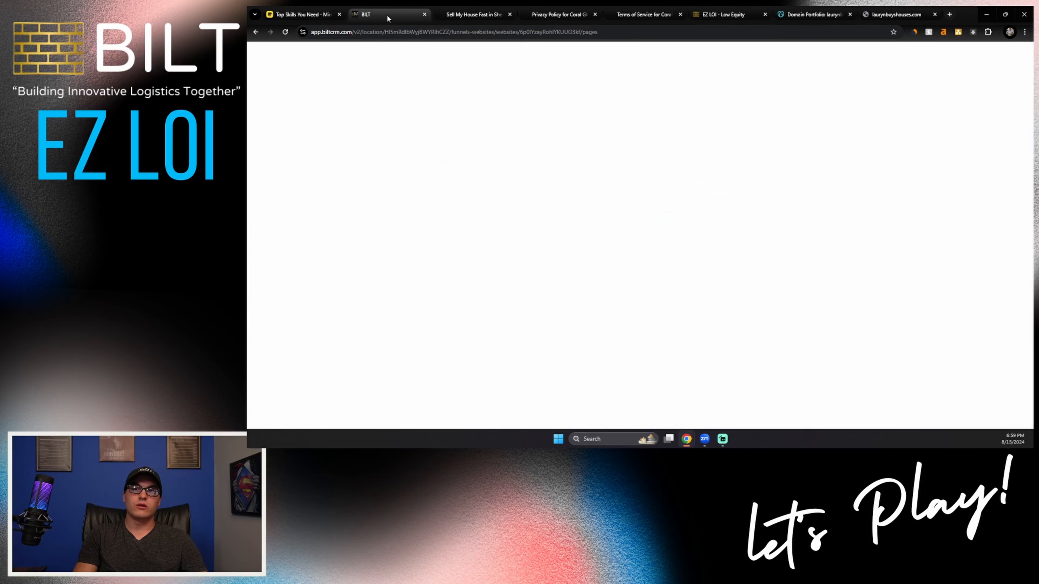
left_click(450, 12)
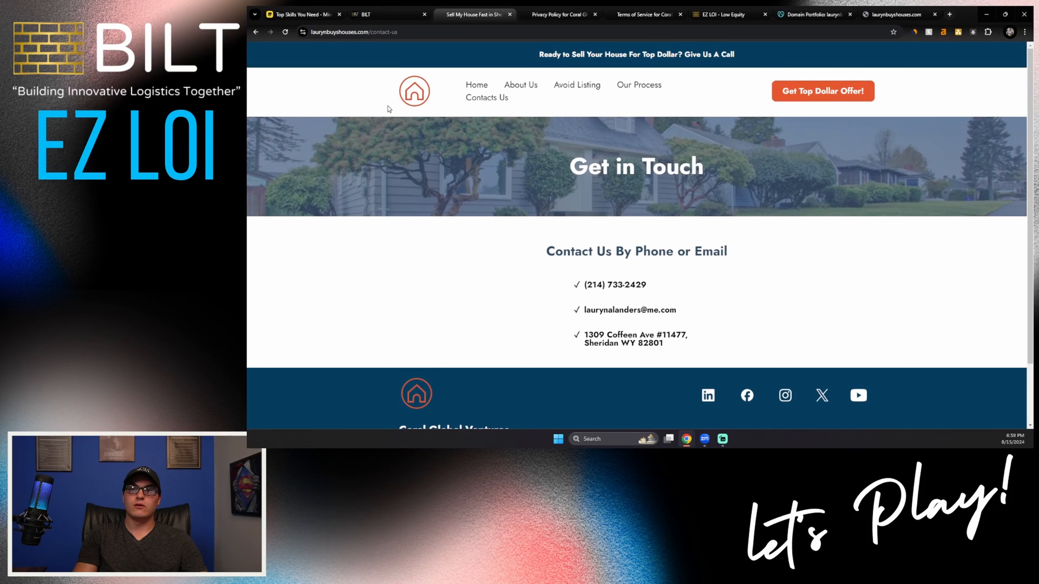
left_click(477, 86)
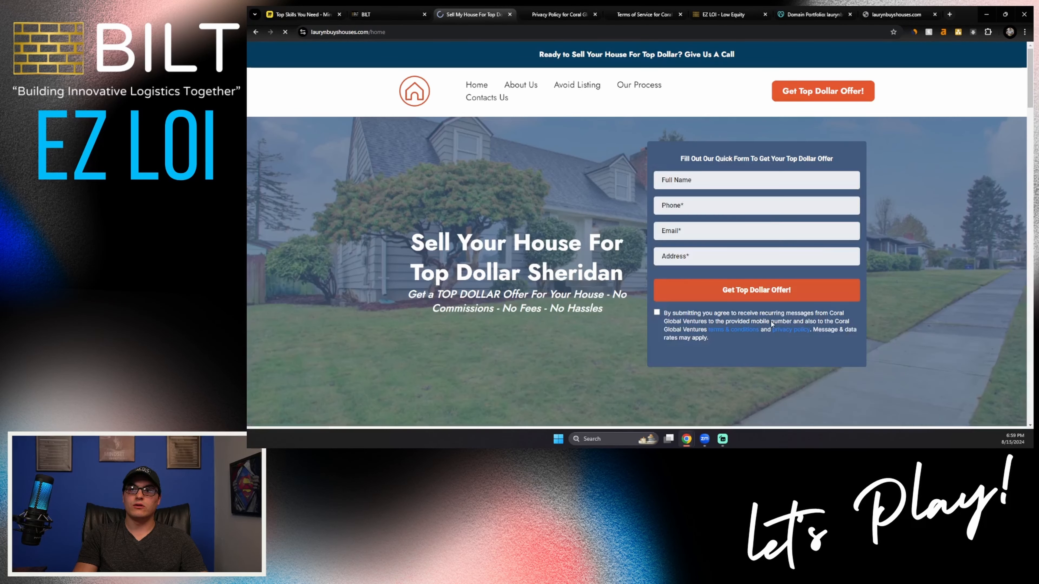
left_click(734, 330, "ctrl")
left_click(790, 330, "ctrl")
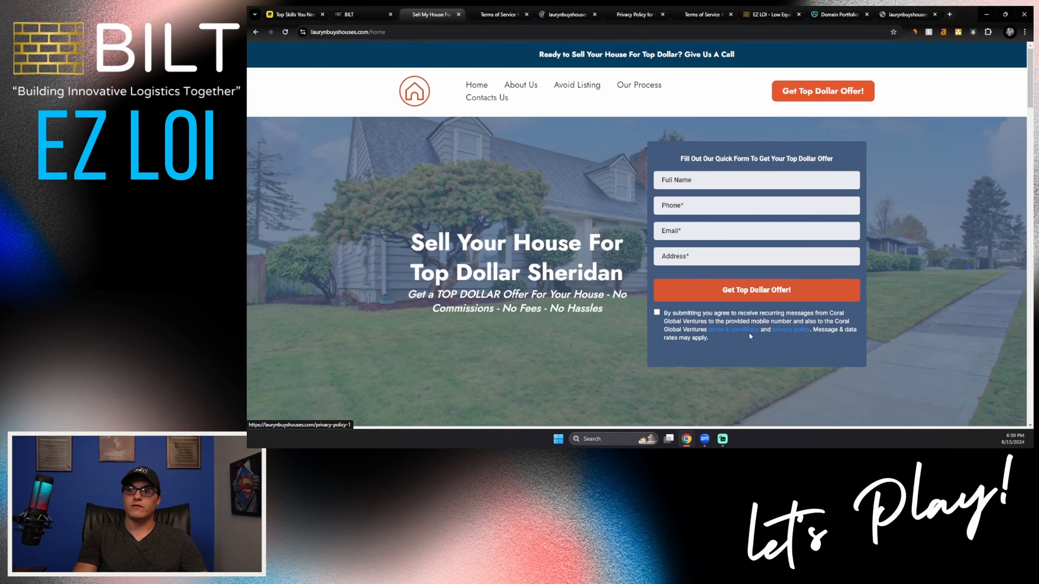
left_click(499, 15)
left_click(567, 14)
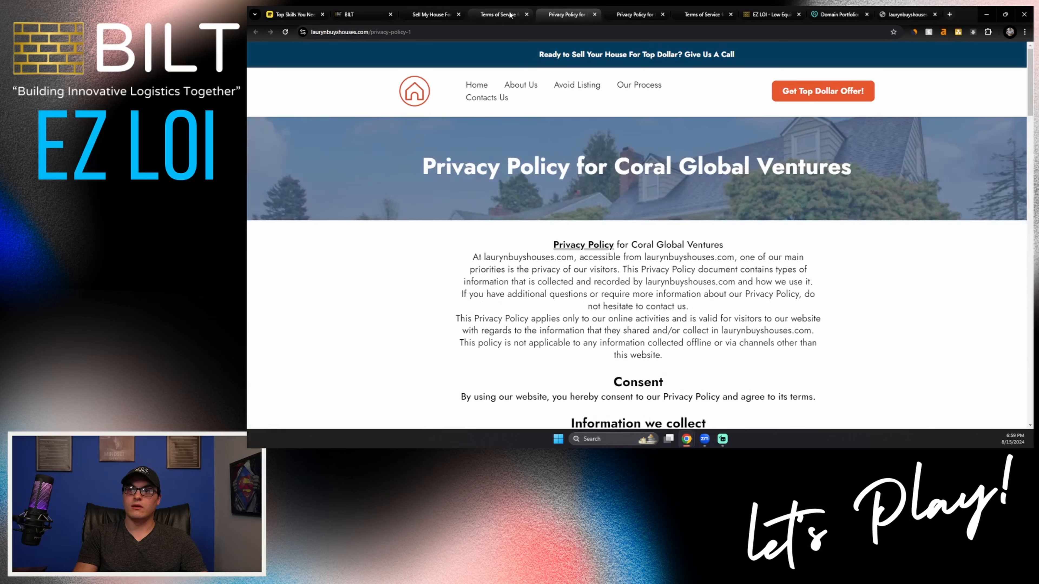
left_click(500, 12)
left_click(557, 14)
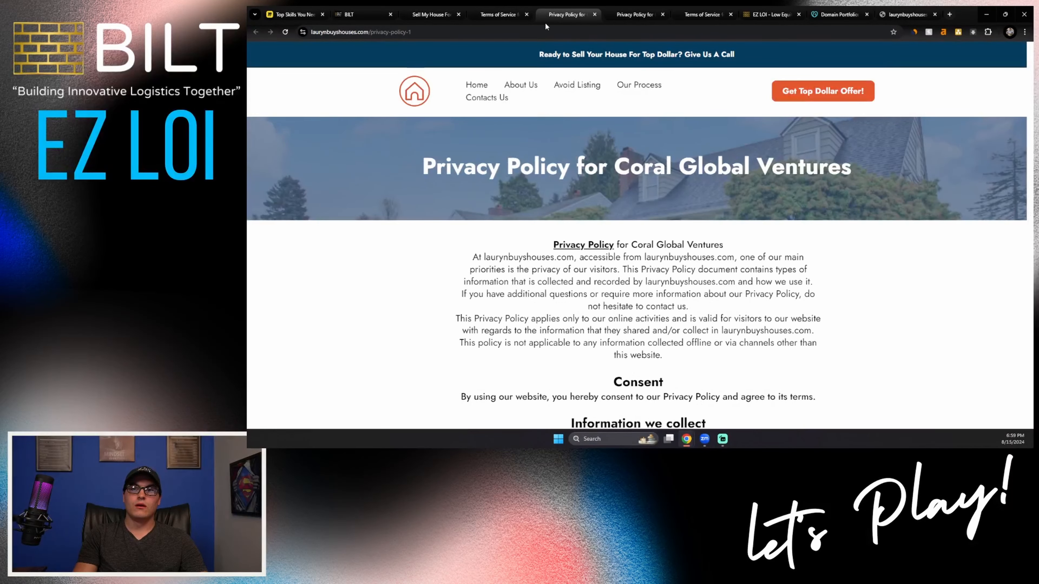
Step: Close the live website's pages and open the Phone Numbers settings of the BILT CRM account
left_click(525, 16)
left_click(525, 16)
left_click(526, 14)
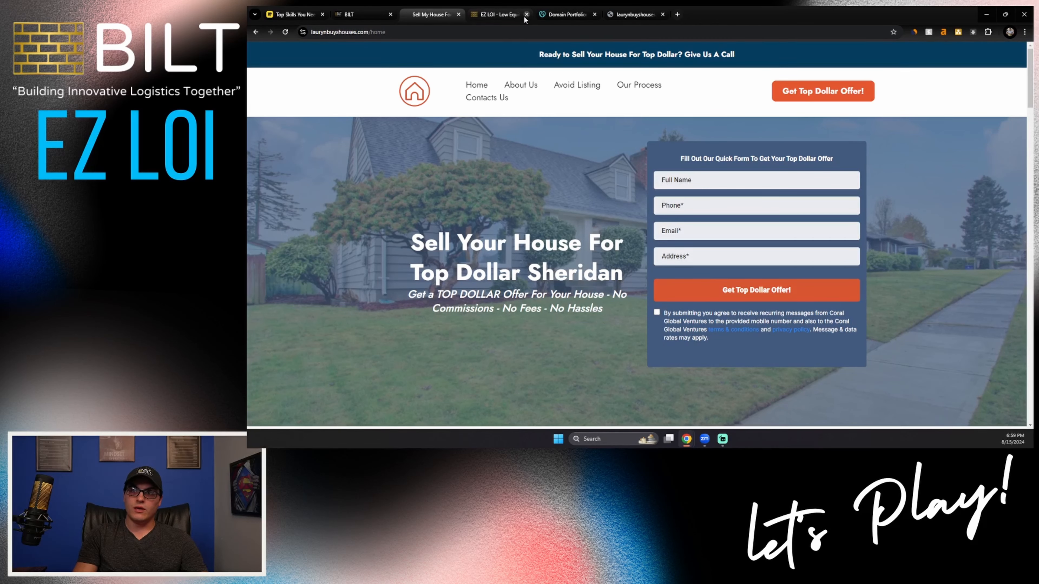
left_click(526, 14)
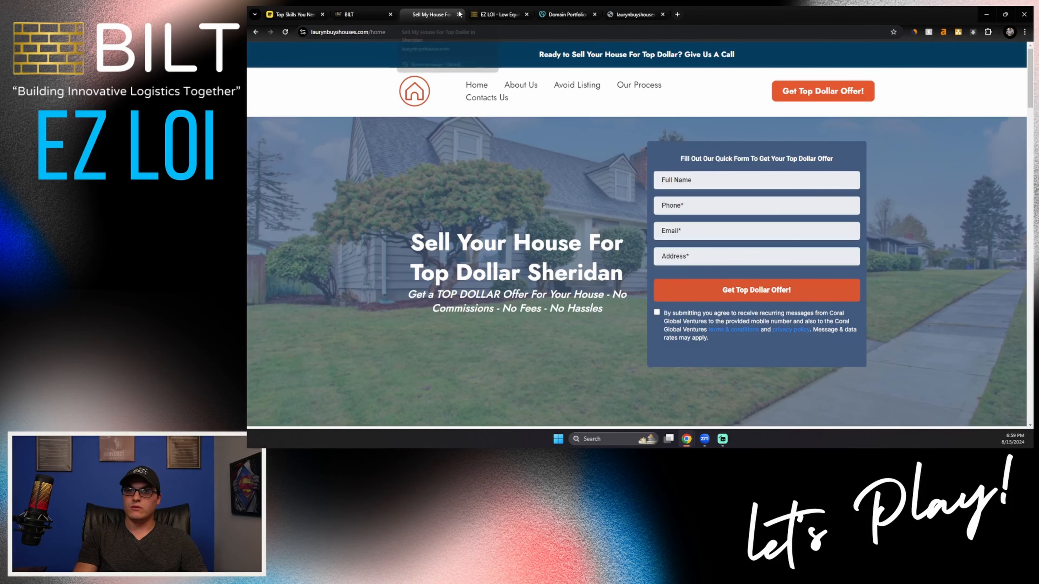
left_click(458, 15)
left_click(360, 15)
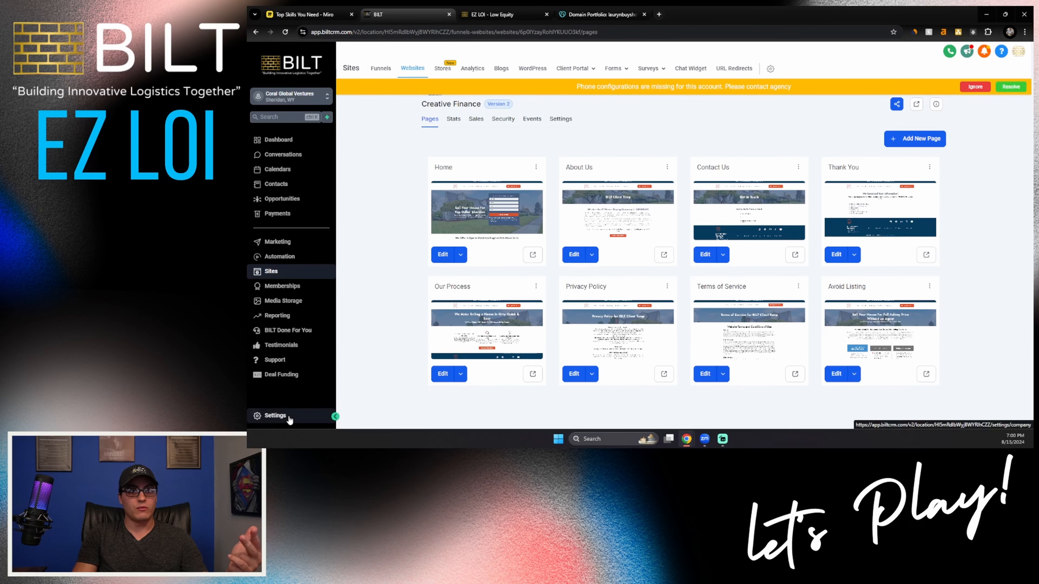
left_click(293, 415)
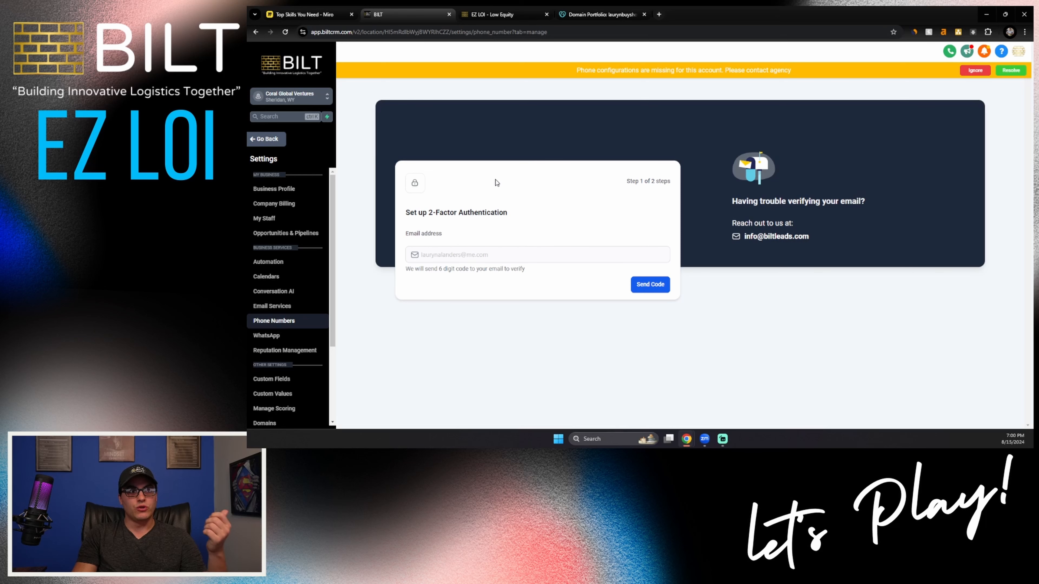
Step: Open the Getting Started Checklist in the BILT knowledge base, and switch to the training outline in Miro
left_click(493, 18)
left_click(454, 75)
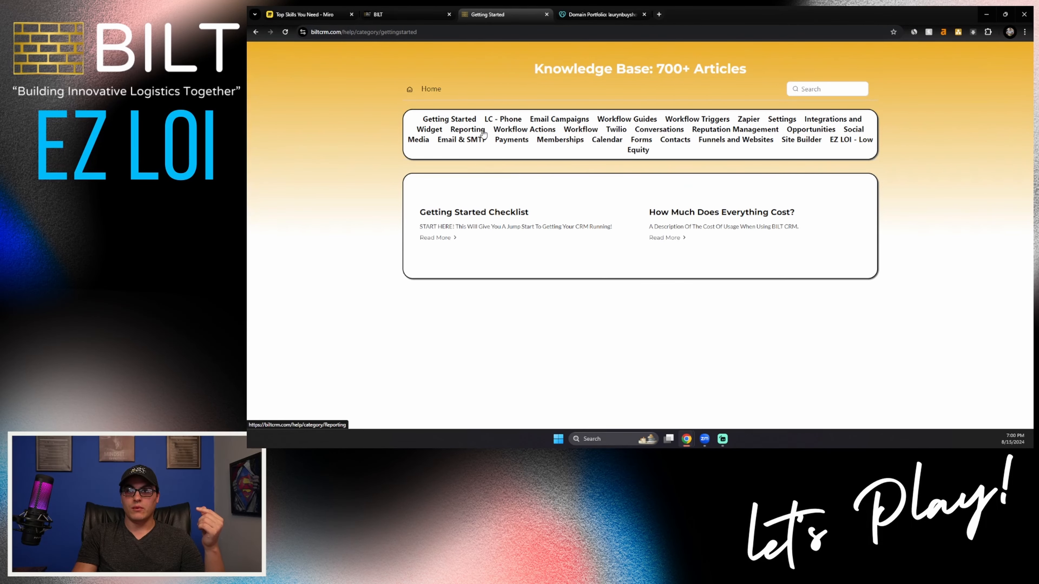
left_click(450, 238)
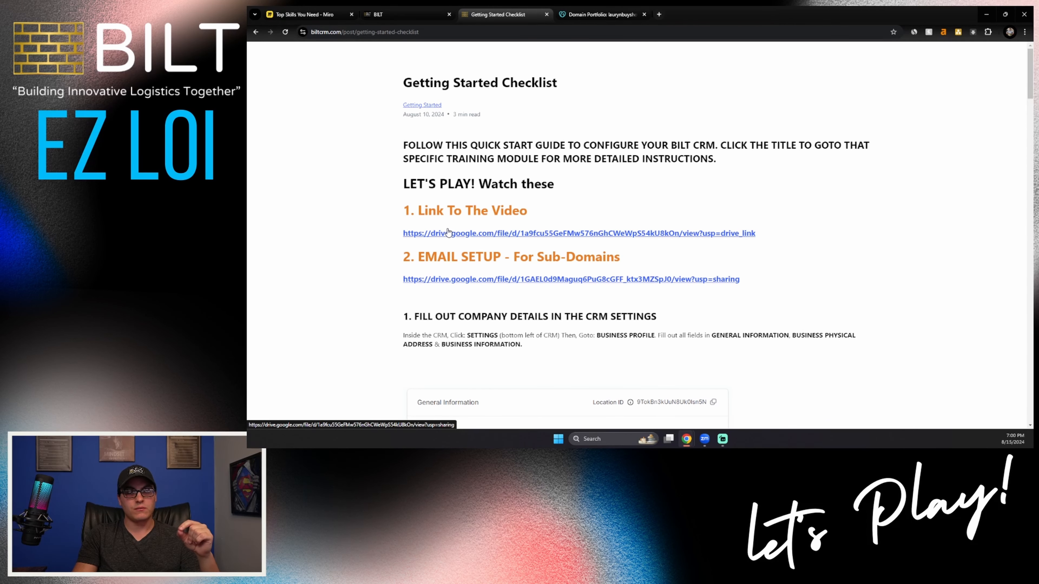
key("ctrl+1")
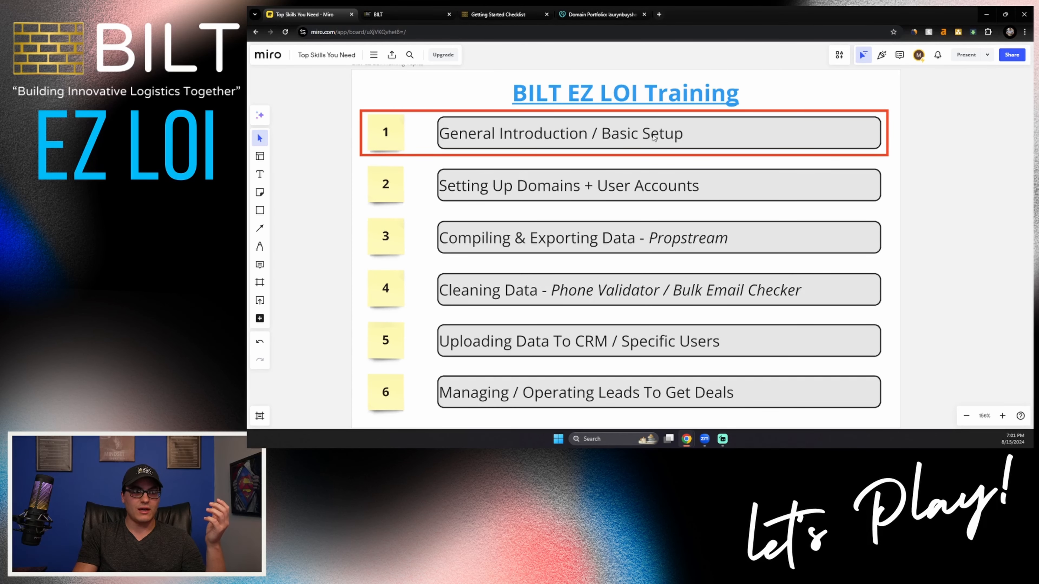
Step: Go from the checklist article to the biltcrm.com home page and open its Low Equity EZ LOI Generator
left_click(503, 14)
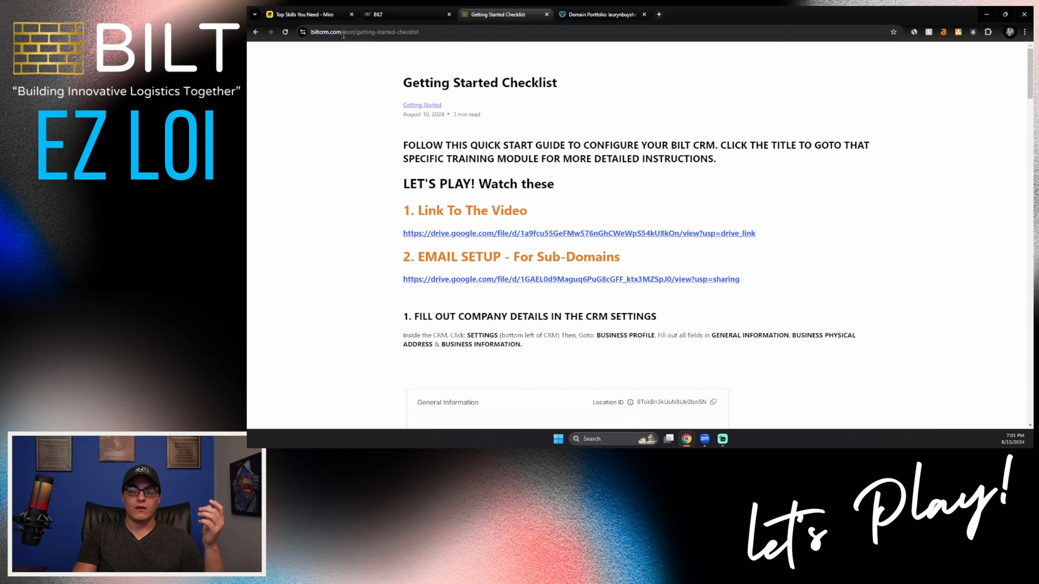
left_click_drag(344, 35, 467, 49)
key("BackSpace")
key("Return")
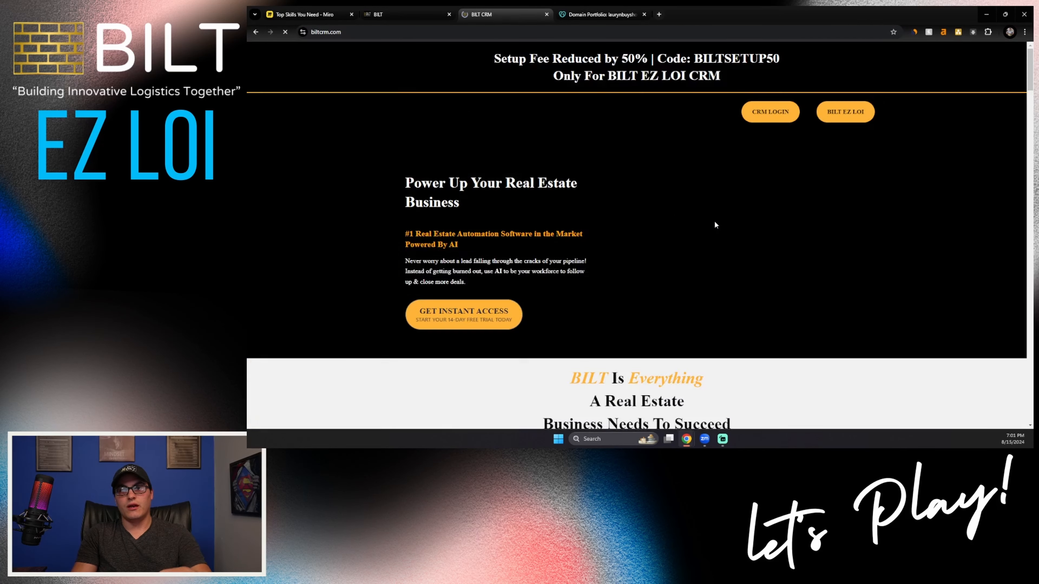
scroll(736, 266, "down", 20)
scroll(792, 361, "up", 20)
middle_click(863, 327)
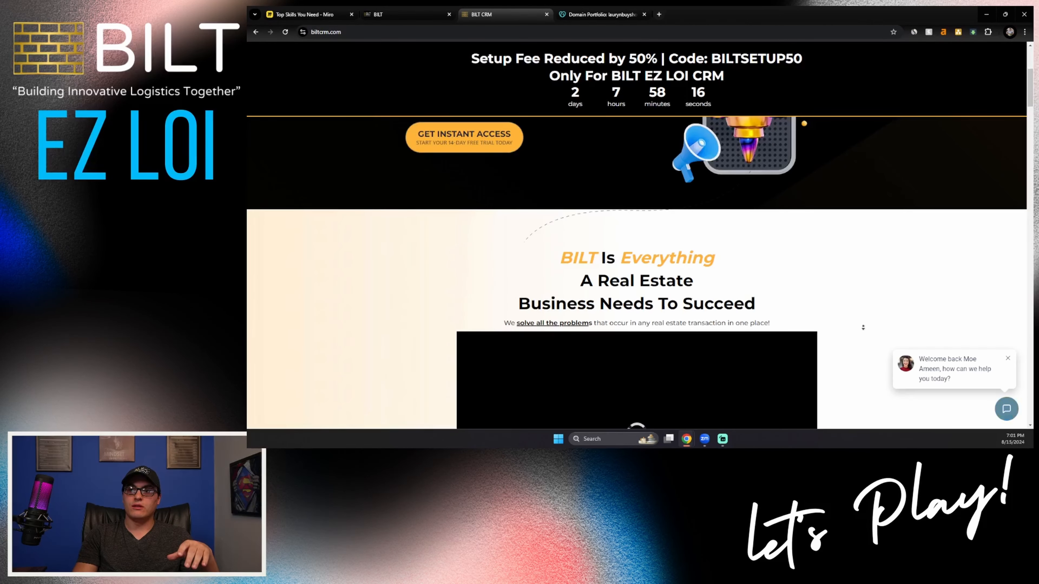
scroll(863, 327, "down", 20)
left_click(783, 396)
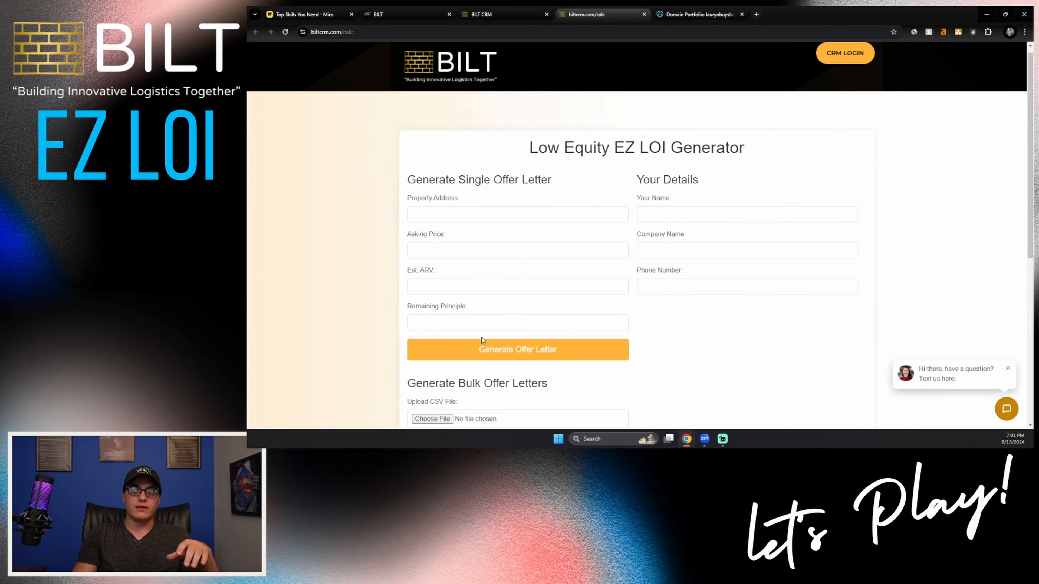
Step: Upload "Low Equity Final 6_11_24.xlsx - Final (1).csv" and generate the bulk offer letters from it
scroll(481, 337, "down", 3)
left_click(432, 295)
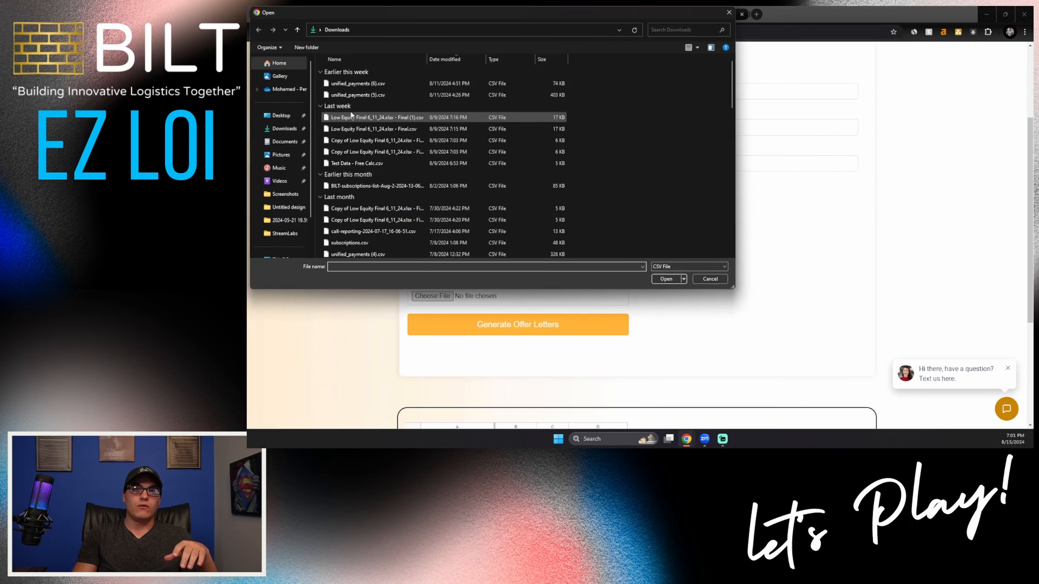
left_click(354, 117)
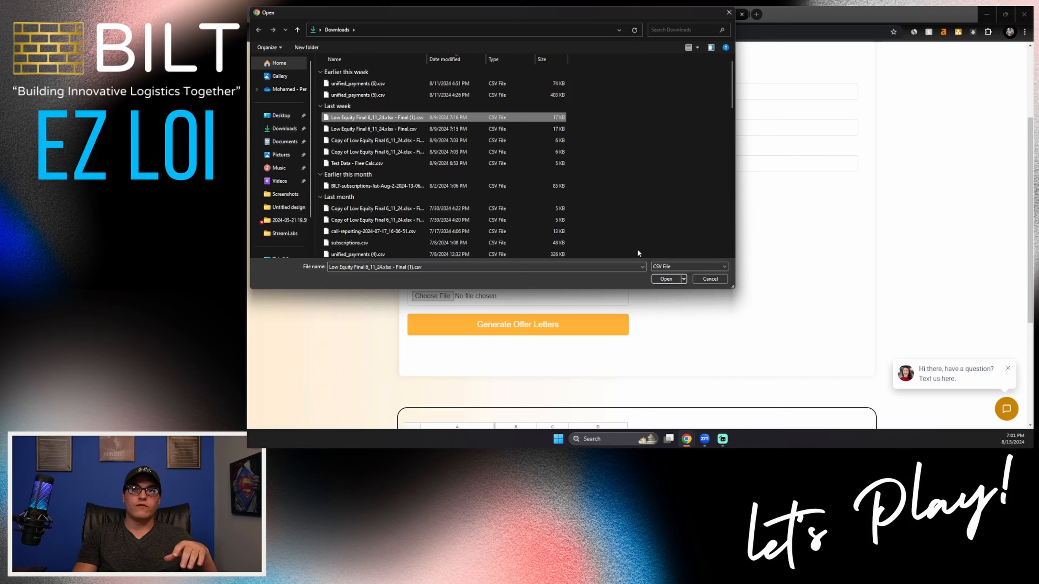
left_click(666, 280)
left_click(541, 341)
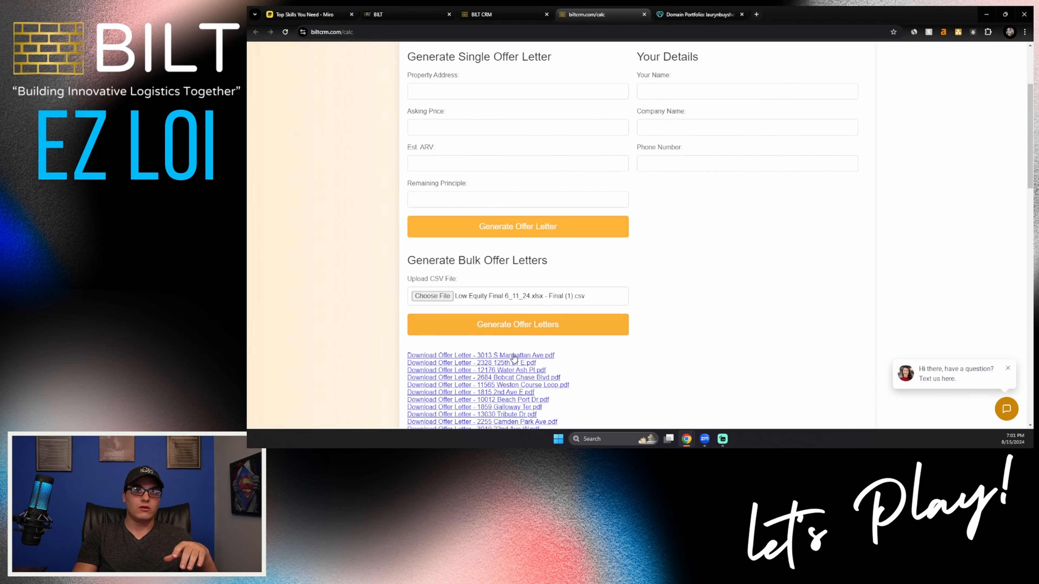
Step: Download one of the generated offer letters, review and close its PDF, and look through the list of letters
scroll(514, 357, "down", 5)
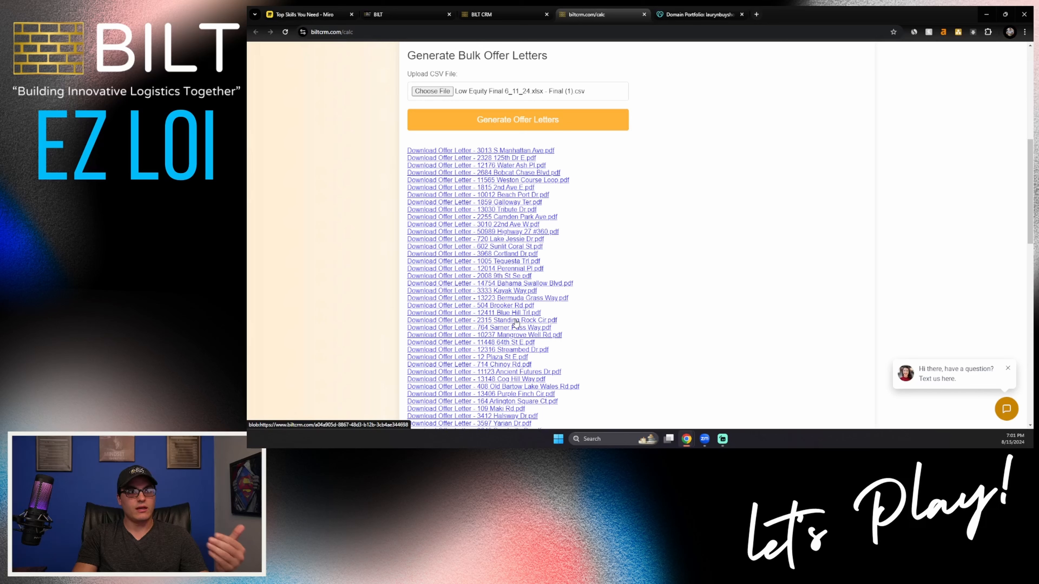
left_click(510, 195)
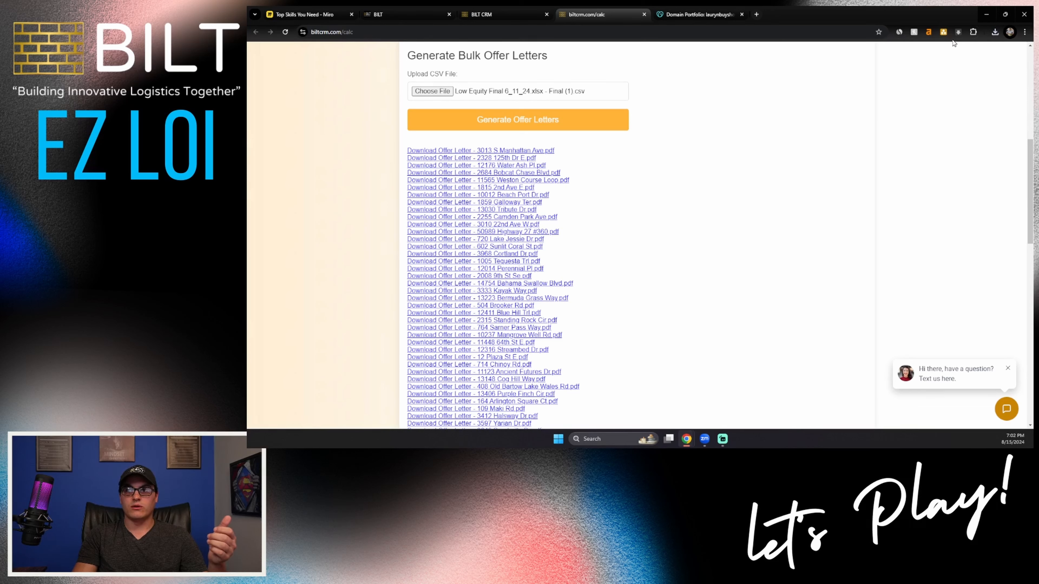
left_click(994, 32)
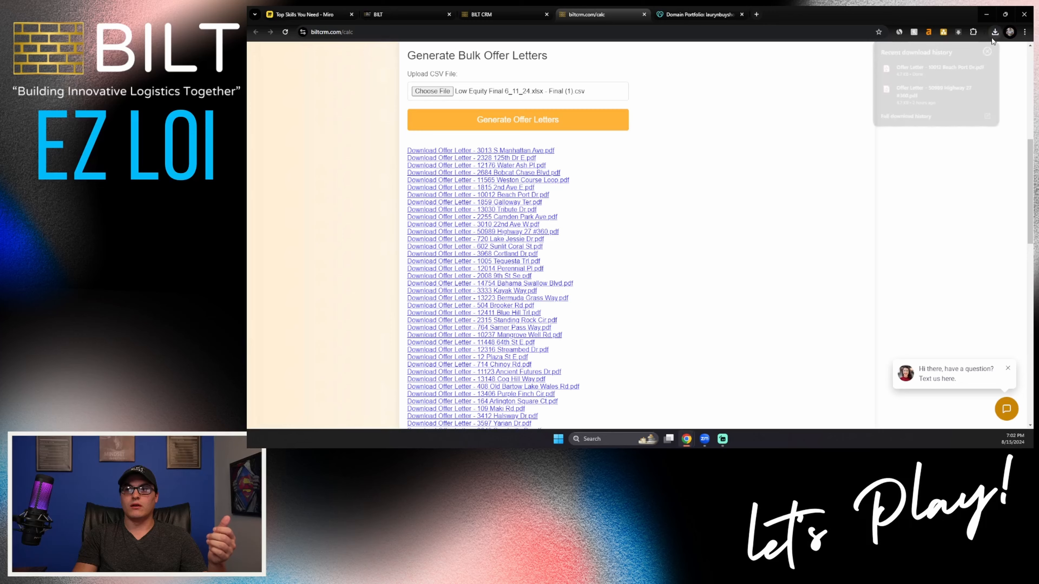
left_click(929, 78)
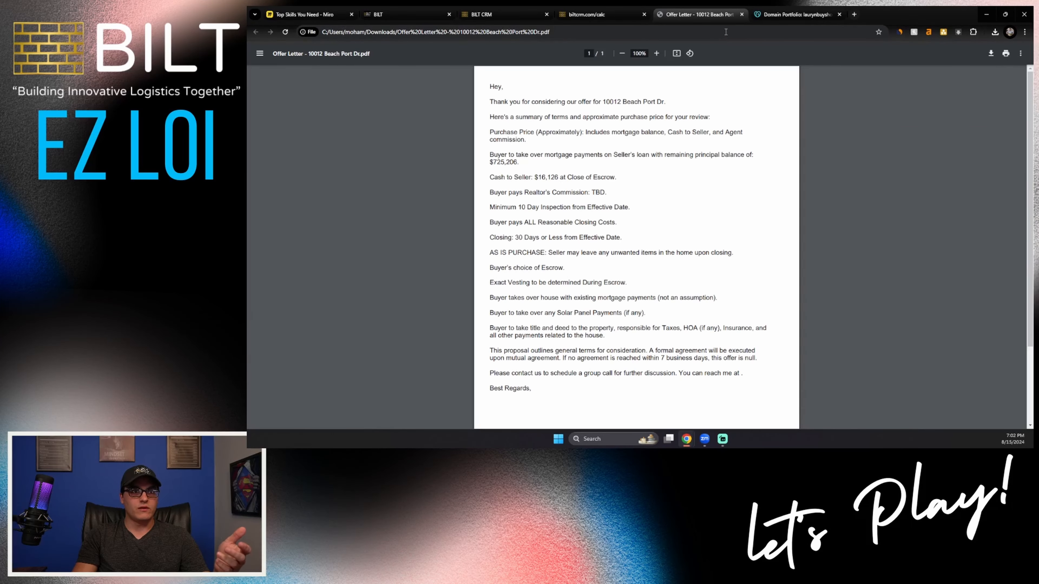
left_click(742, 14)
scroll(574, 332, "down", 15)
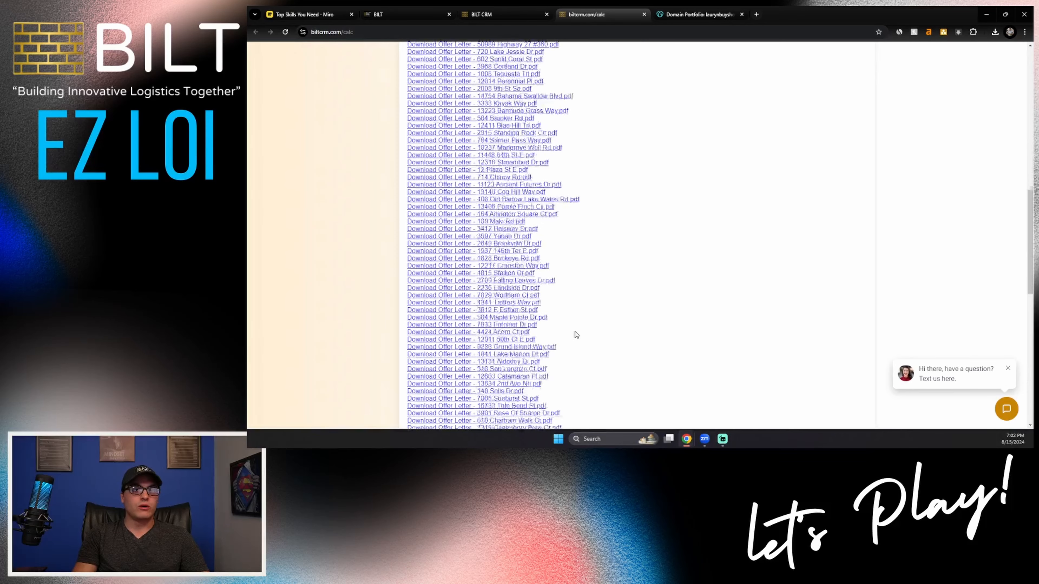
scroll(575, 332, "up", 15)
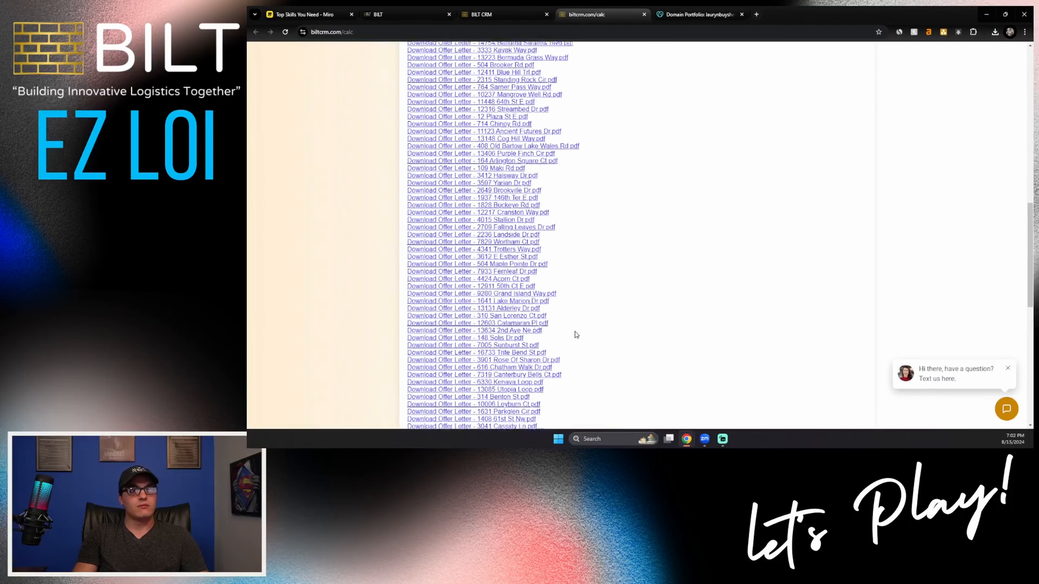
scroll(576, 335, "up", 5)
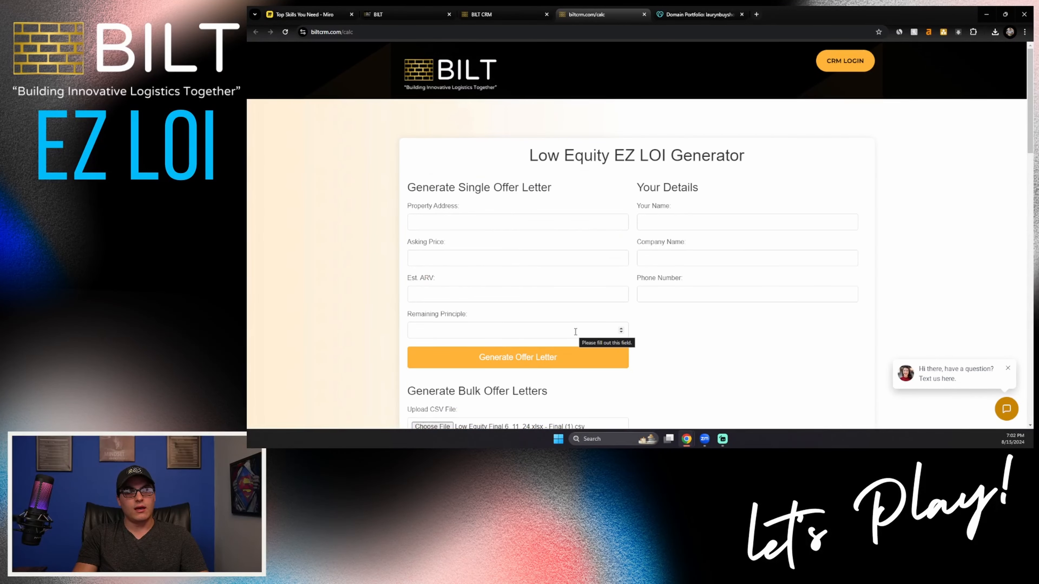